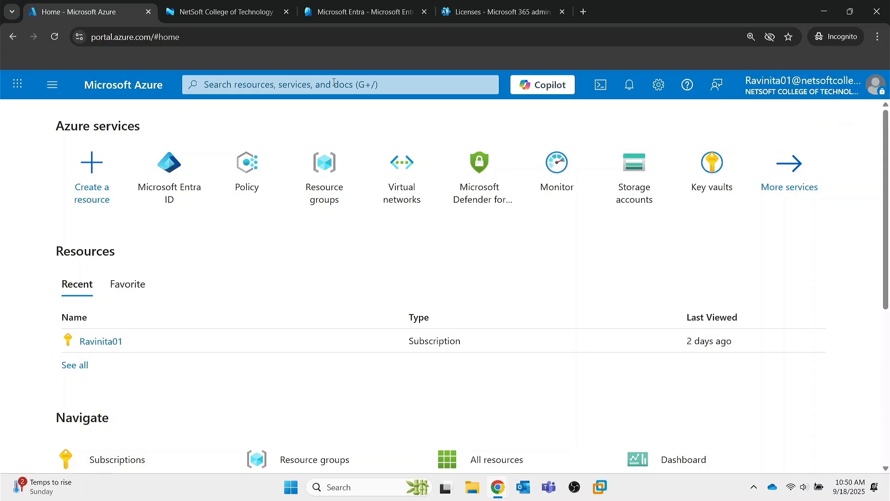
Step: Search the Azure portal for 'entr' and open Microsoft Entra ID
{"action": "left_click", "coordinate": [273, 85]}
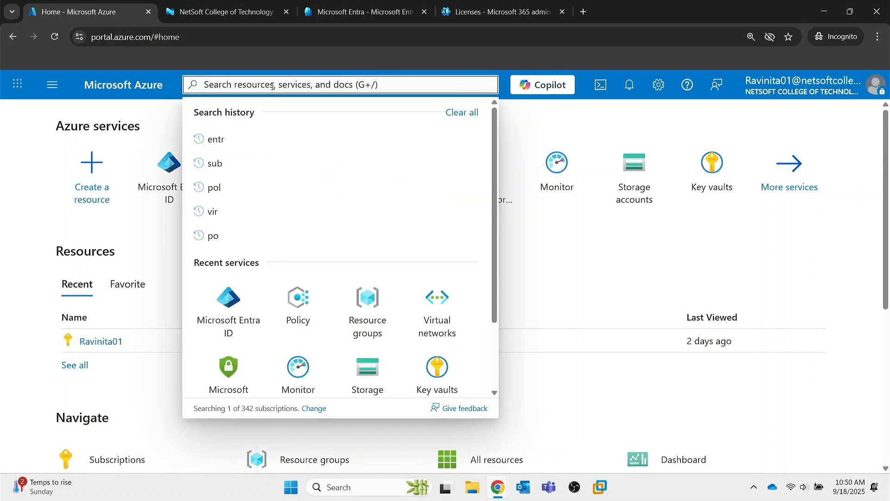
{"action": "type", "text": "entr"}
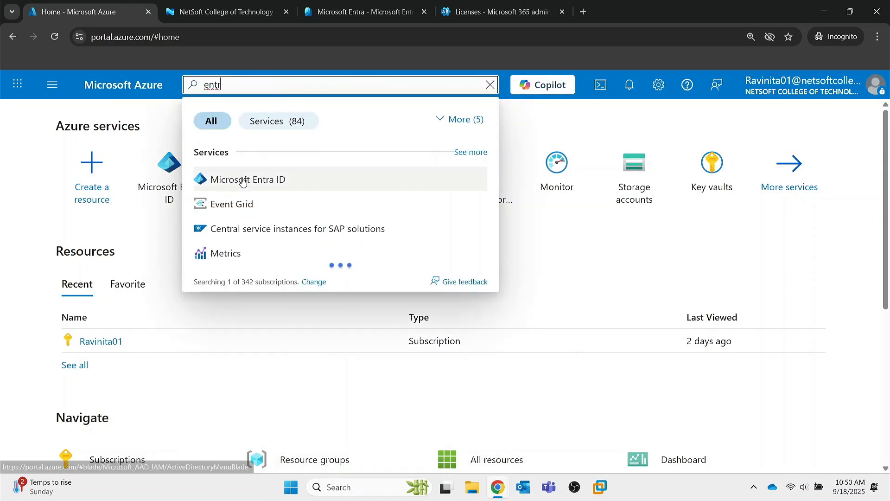
{"action": "left_click", "coordinate": [243, 181]}
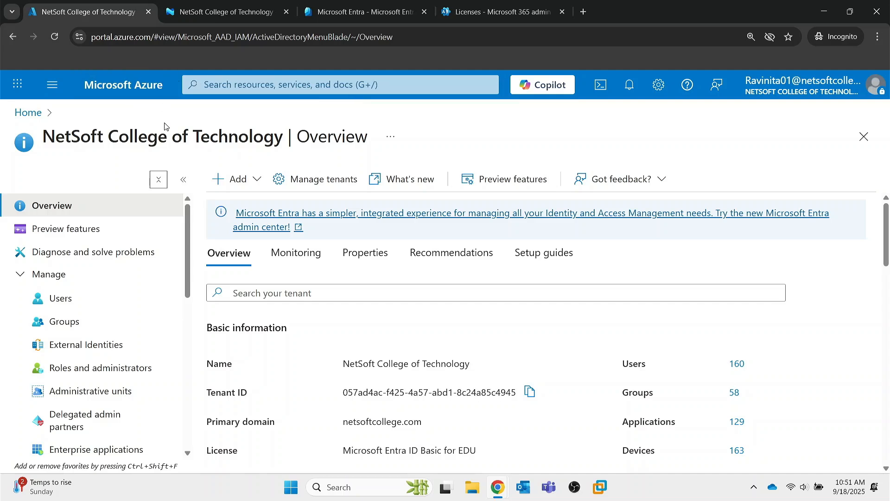
Step: Expand Manage in Entra ID and open All users, listing 160 users
{"action": "left_click", "coordinate": [17, 278]}
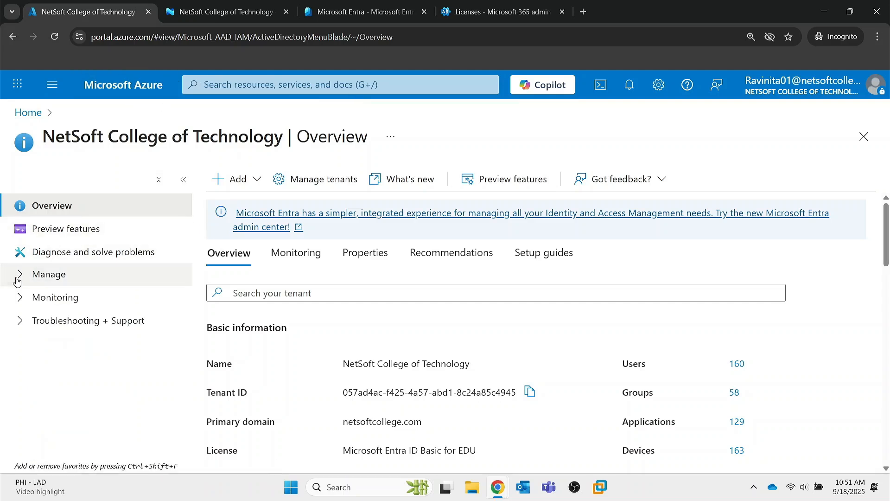
{"action": "scroll", "coordinate": [88, 281], "scroll_direction": "down", "scroll_amount": 3}
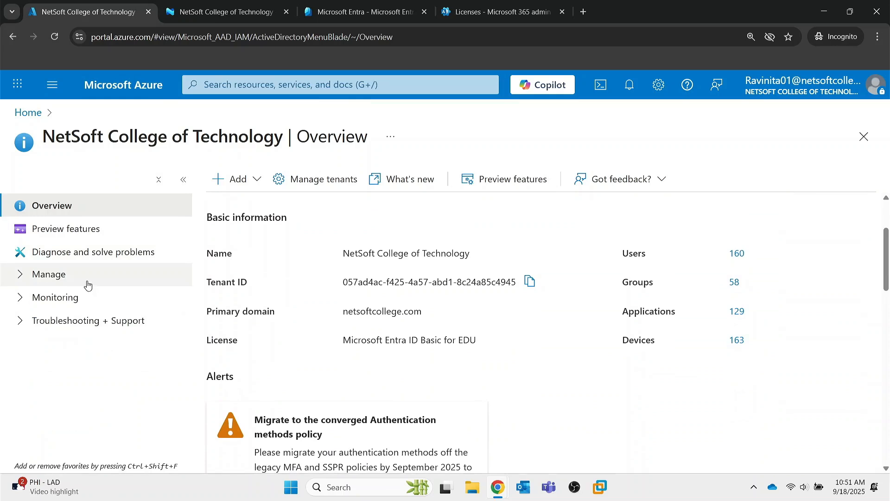
{"action": "left_click", "coordinate": [24, 277]}
{"action": "scroll", "coordinate": [96, 342], "scroll_direction": "down", "scroll_amount": 3}
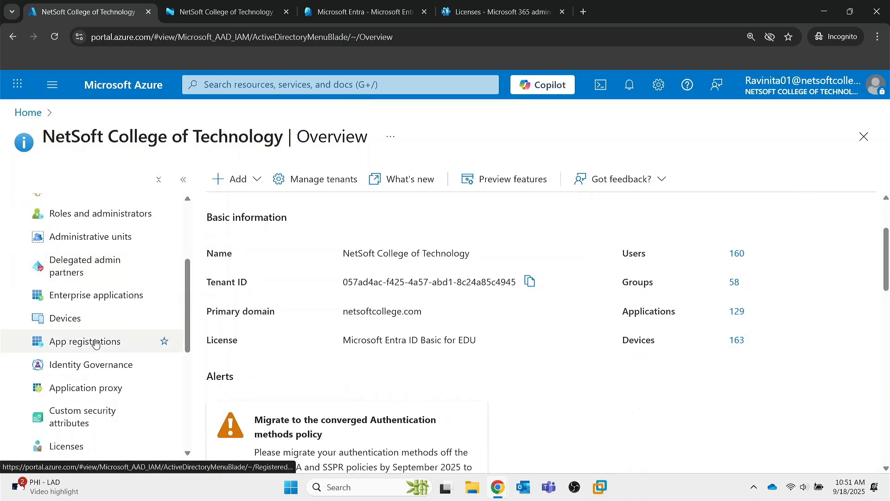
{"action": "scroll", "coordinate": [98, 324], "scroll_direction": "up", "scroll_amount": 3}
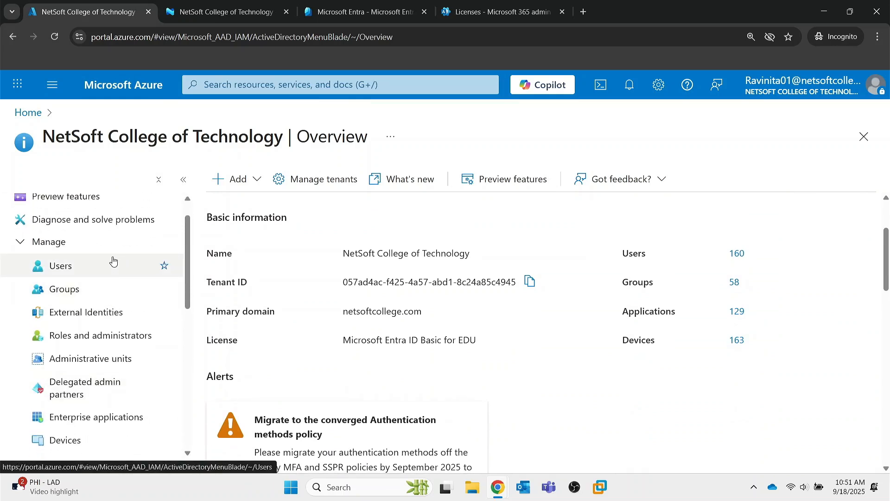
{"action": "scroll", "coordinate": [116, 315], "scroll_direction": "down", "scroll_amount": 5}
{"action": "scroll", "coordinate": [96, 327], "scroll_direction": "down", "scroll_amount": 3}
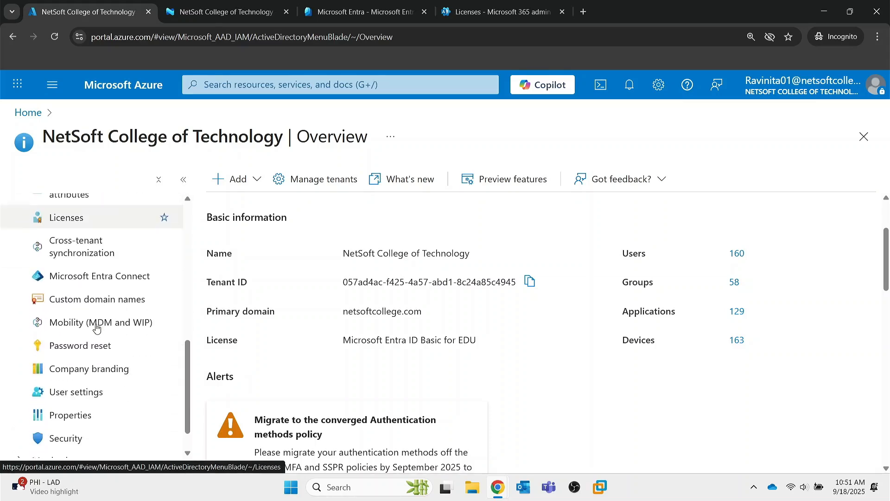
{"action": "scroll", "coordinate": [96, 327], "scroll_direction": "up", "scroll_amount": 8}
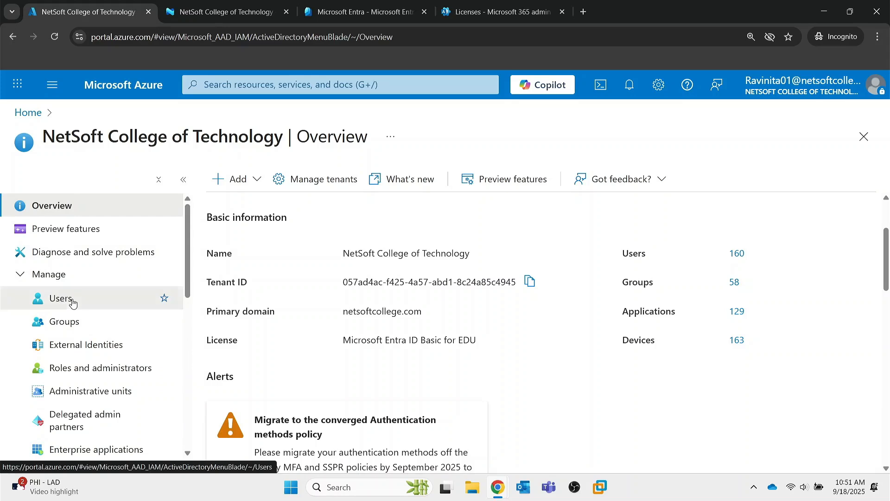
{"action": "left_click", "coordinate": [58, 299]}
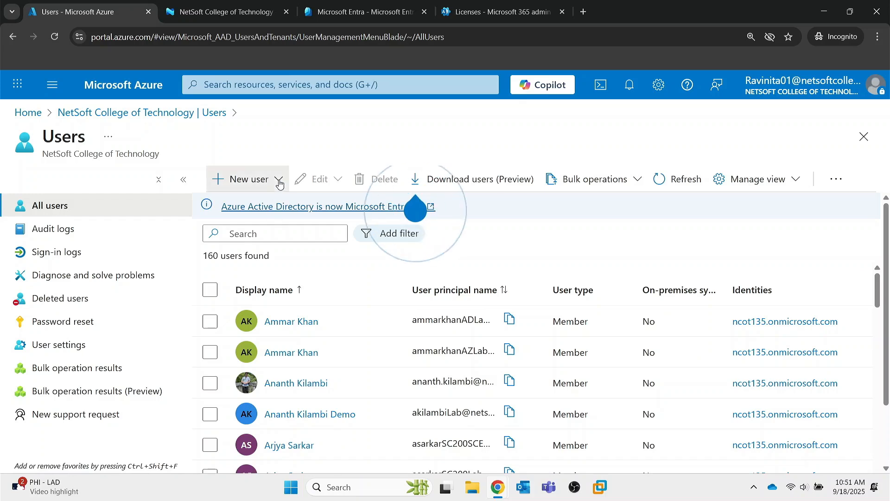
{"action": "left_click", "coordinate": [279, 184]}
Step: Start a new internal user with principal name RSBDEMOUSER01
{"action": "left_click", "coordinate": [255, 221]}
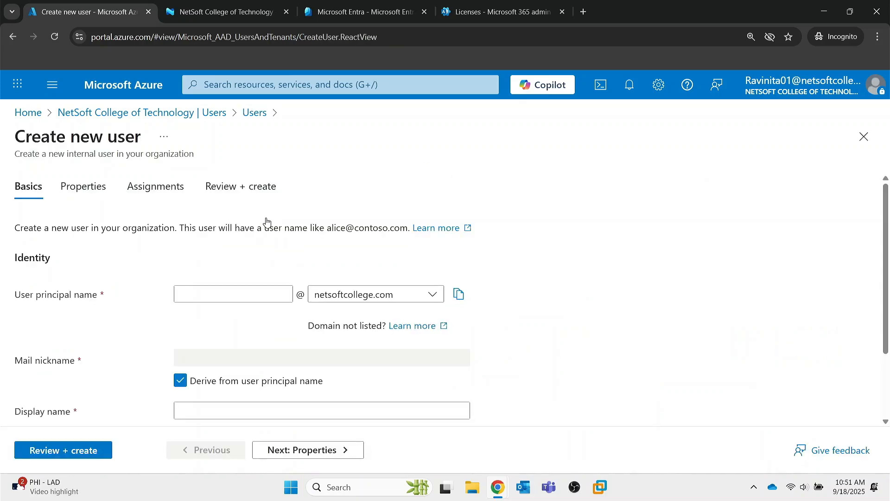
{"action": "left_click", "coordinate": [216, 294]}
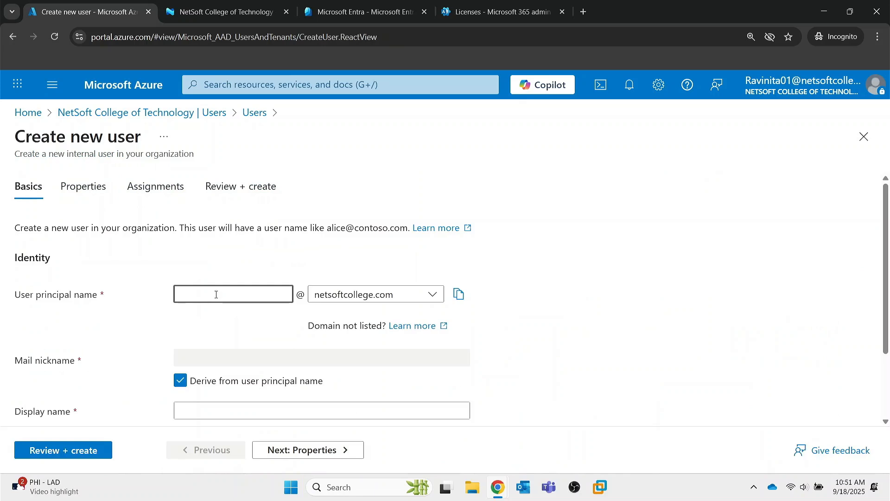
{"action": "type", "text": "RSBDEMOUSER"}
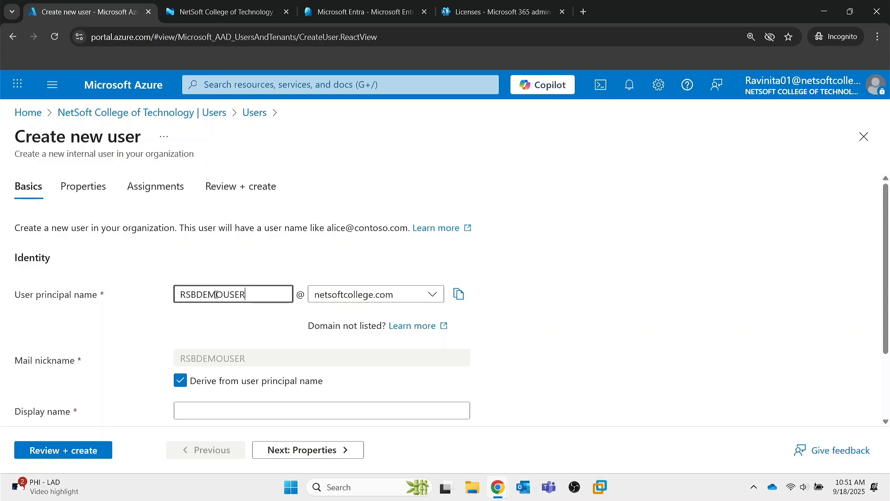
{"action": "type", "text": "01"}
Step: Copy RSBDEMOUSER01 into the display name and reveal the auto-generated password
{"action": "left_click_drag", "start_coordinate": [256, 295], "coordinate": [183, 295]}
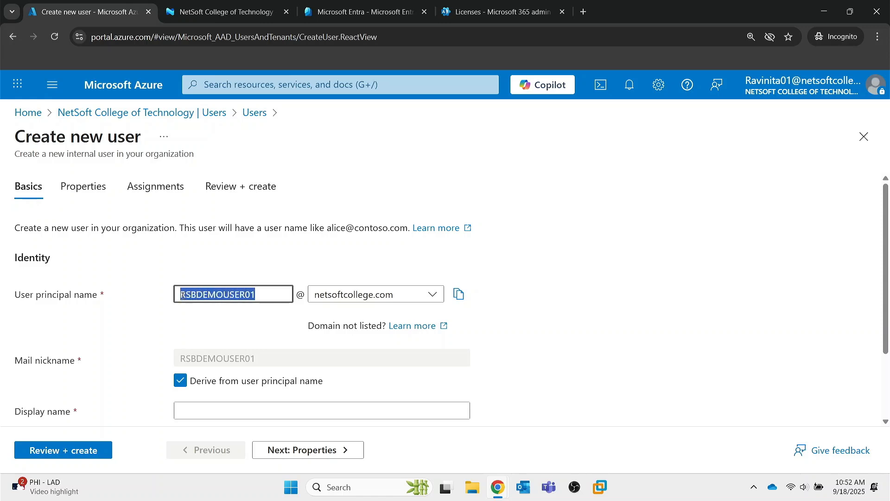
{"action": "key", "text": "ctrl+c"}
{"action": "scroll", "coordinate": [224, 338], "scroll_direction": "down", "scroll_amount": 2}
{"action": "left_click", "coordinate": [235, 320]}
{"action": "key", "text": "ctrl+v"}
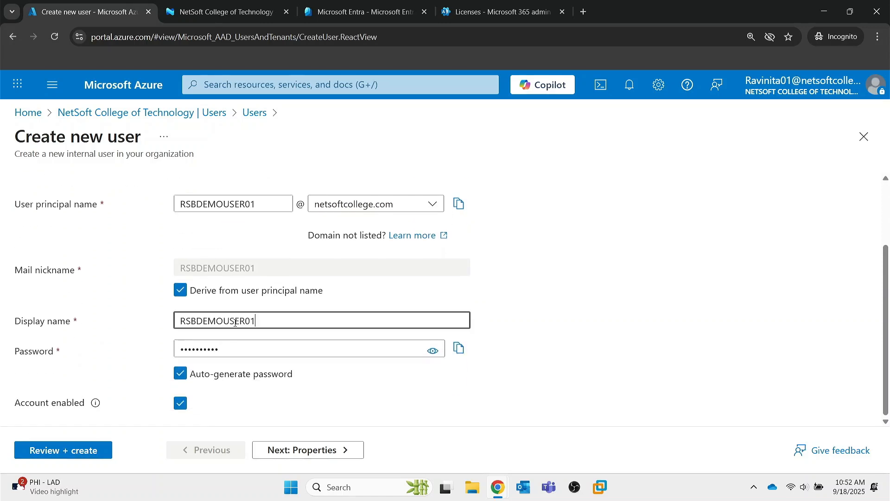
{"action": "scroll", "coordinate": [168, 334], "scroll_direction": "down", "scroll_amount": 1}
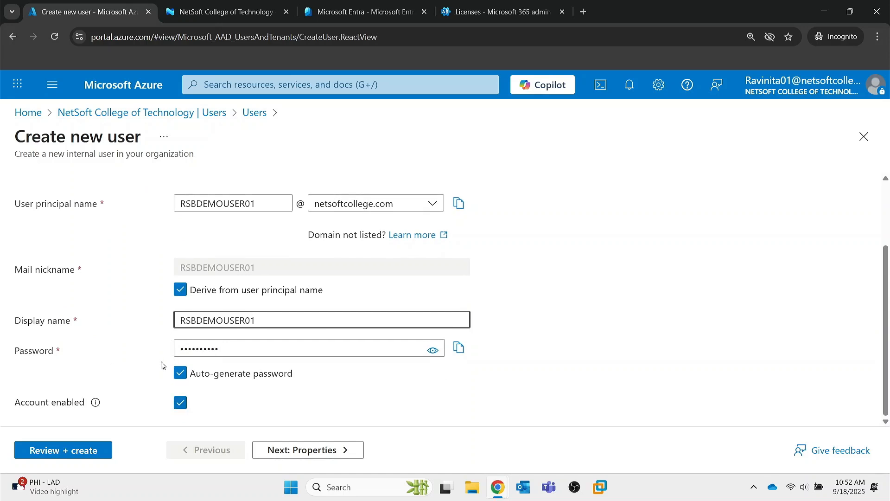
{"action": "left_click", "coordinate": [422, 353]}
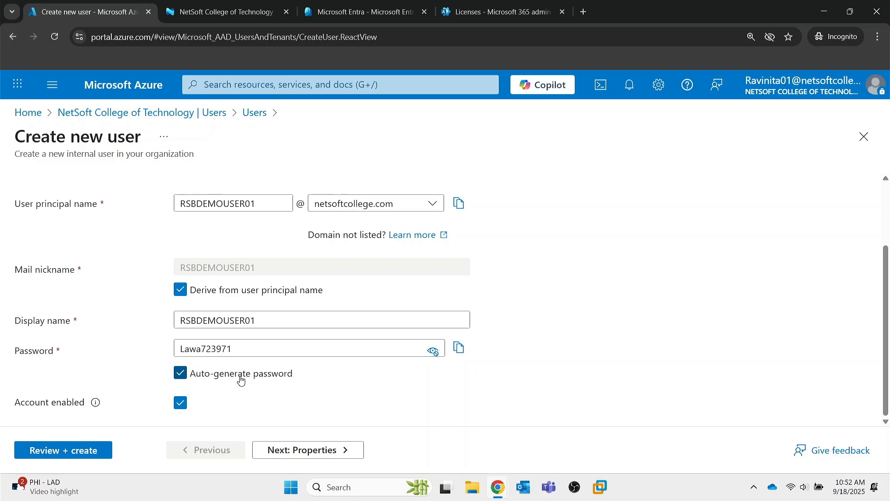
{"action": "scroll", "coordinate": [241, 380], "scroll_direction": "up", "scroll_amount": 1}
{"action": "scroll", "coordinate": [241, 381], "scroll_direction": "down", "scroll_amount": 1}
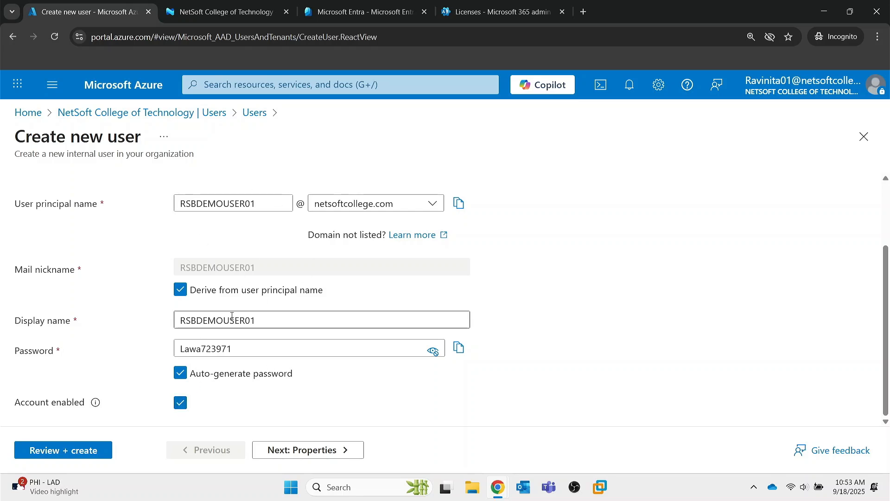
{"action": "scroll", "coordinate": [275, 393], "scroll_direction": "up", "scroll_amount": 2}
Step: Skip the Properties tab without filling any fields and advance to Assignments
{"action": "left_click", "coordinate": [308, 450]}
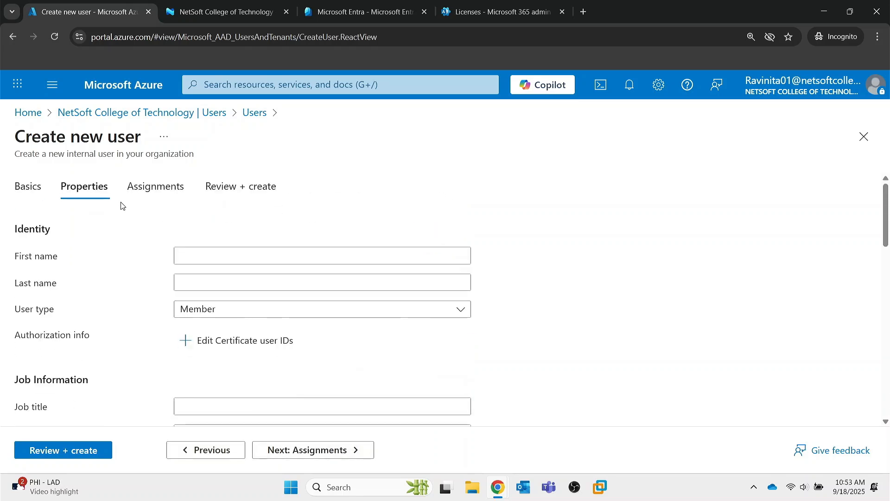
{"action": "scroll", "coordinate": [158, 350], "scroll_direction": "down", "scroll_amount": 4}
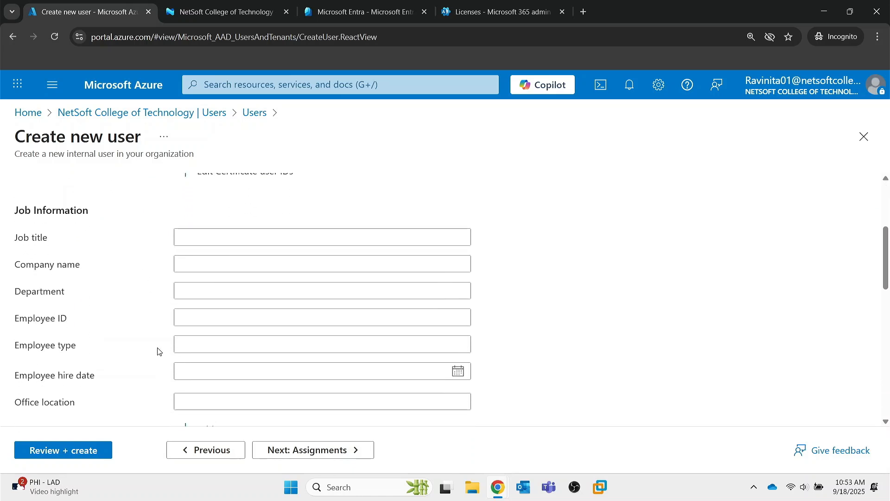
{"action": "scroll", "coordinate": [159, 351], "scroll_direction": "down", "scroll_amount": 2}
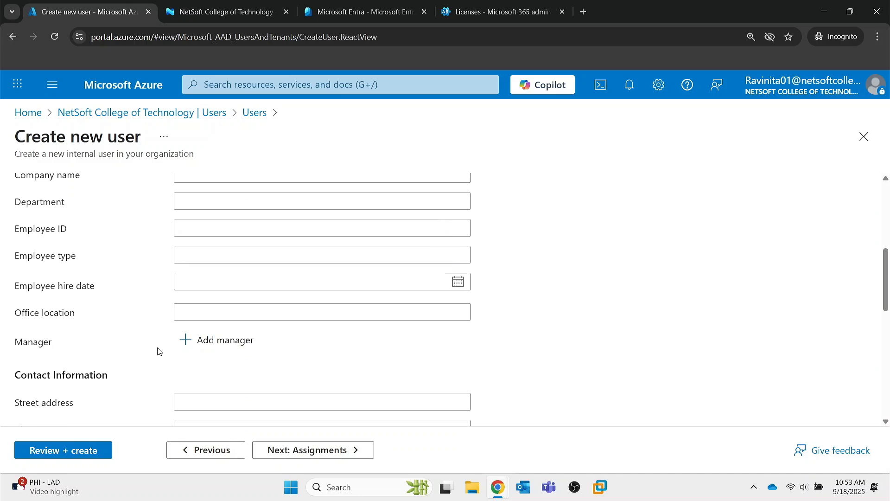
{"action": "scroll", "coordinate": [159, 350], "scroll_direction": "up", "scroll_amount": 1}
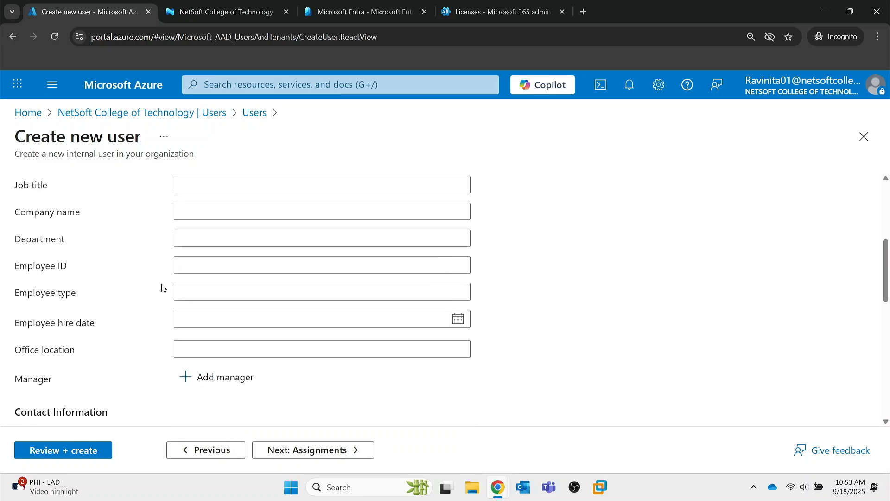
{"action": "scroll", "coordinate": [143, 308], "scroll_direction": "down", "scroll_amount": 5}
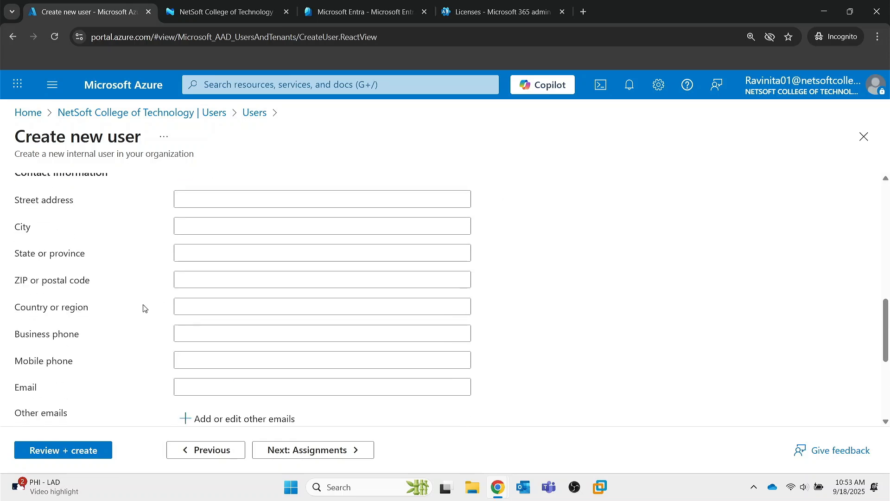
{"action": "scroll", "coordinate": [144, 308], "scroll_direction": "up", "scroll_amount": 7}
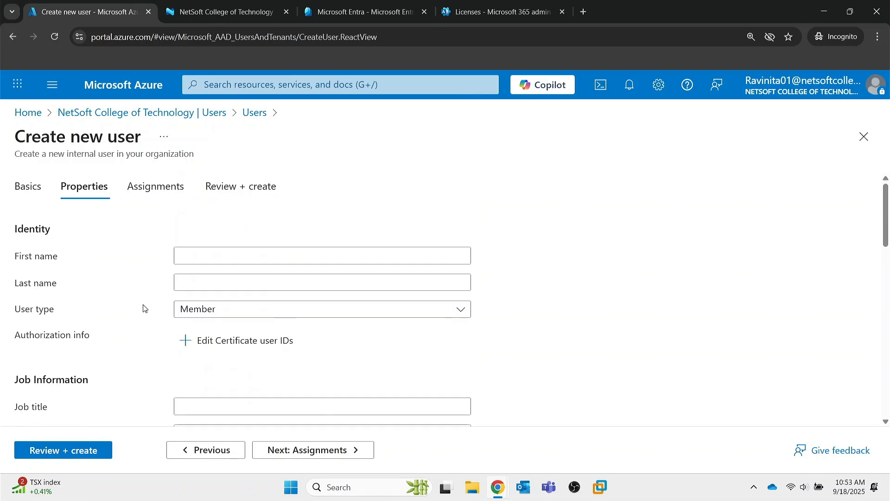
{"action": "left_click", "coordinate": [305, 452]}
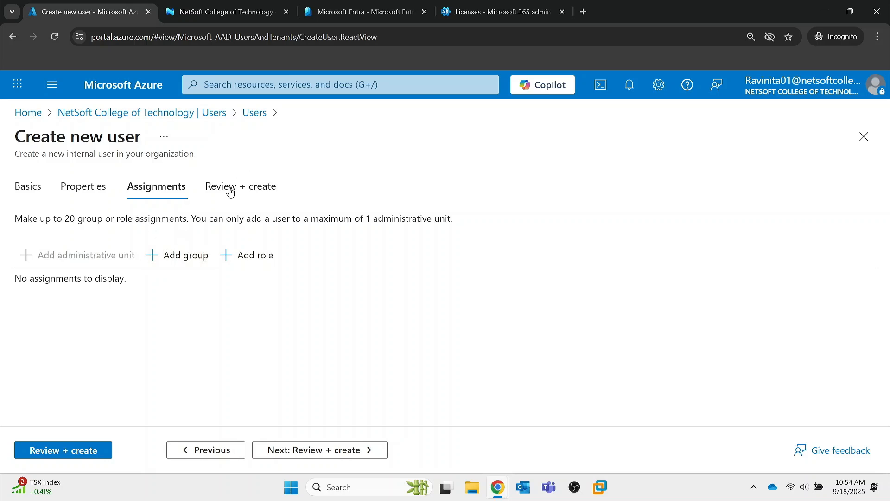
Step: Review and create the RSBDEMOUSER01 account, then dismiss the success notice
{"action": "left_click", "coordinate": [299, 452]}
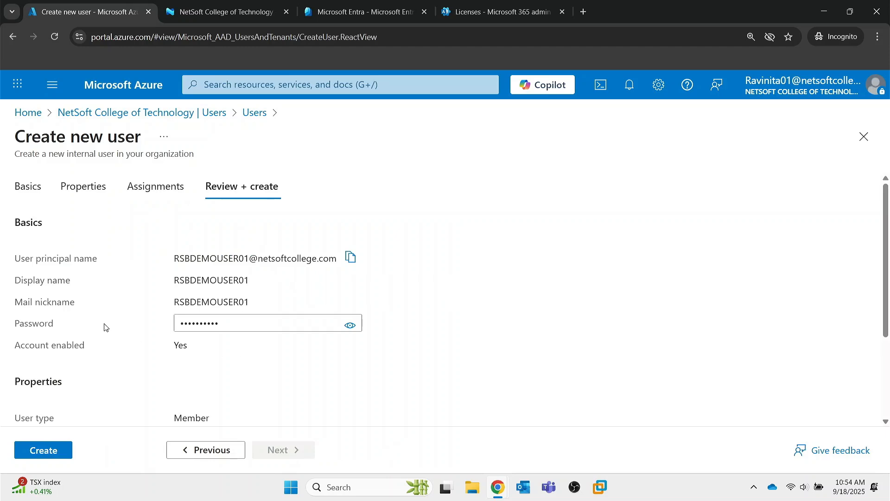
{"action": "scroll", "coordinate": [135, 347], "scroll_direction": "down", "scroll_amount": 3}
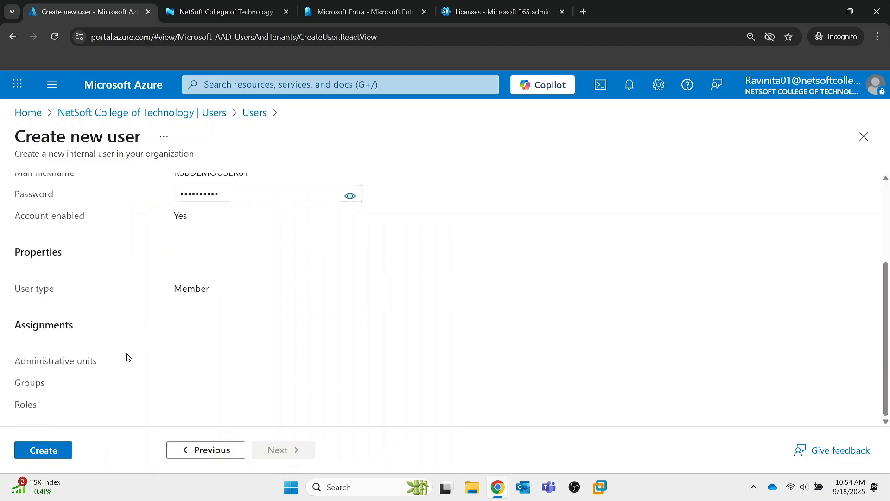
{"action": "left_click", "coordinate": [50, 451]}
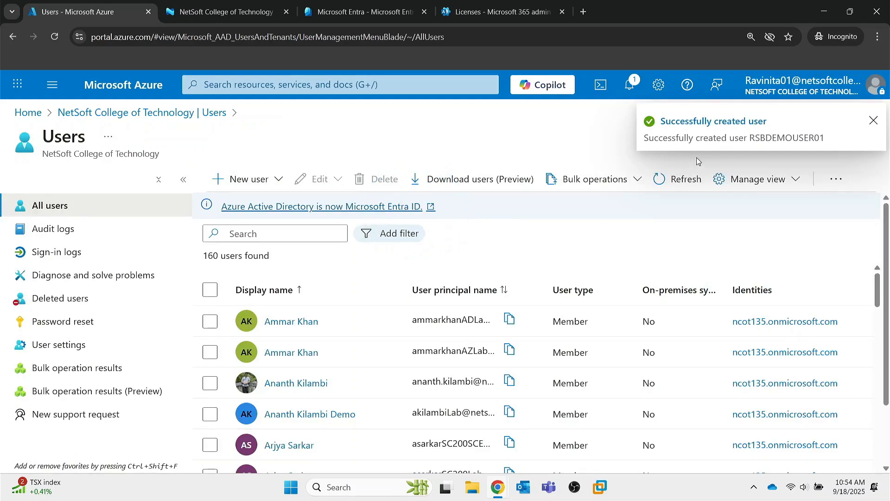
{"action": "left_click", "coordinate": [872, 120]}
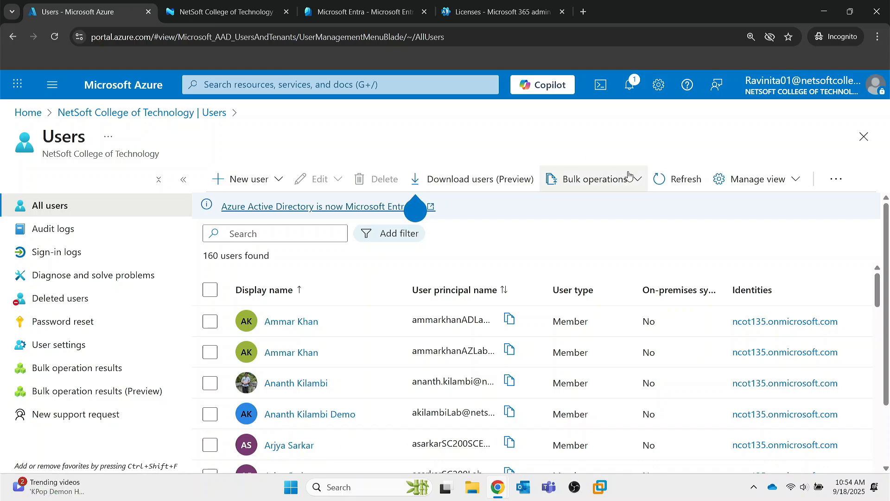
Step: Open Bulk create users and download the CSV template, cancelling the duplicate save
{"action": "left_click", "coordinate": [634, 184]}
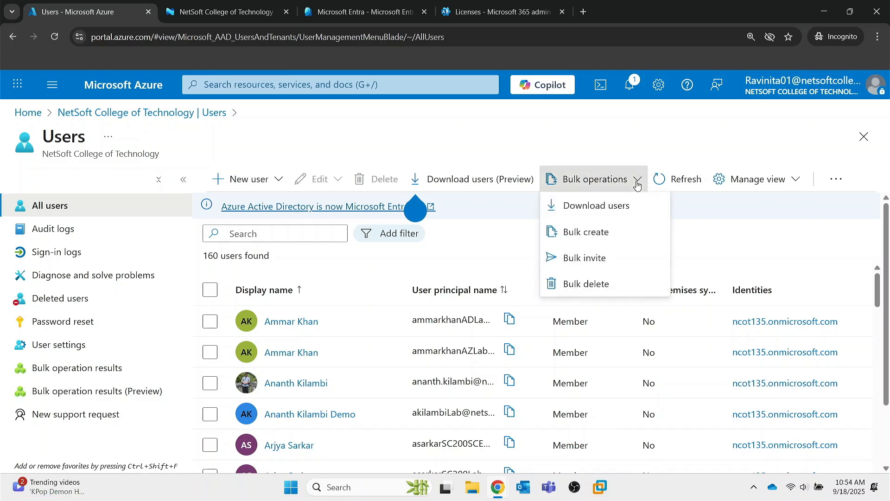
{"action": "left_click", "coordinate": [582, 238]}
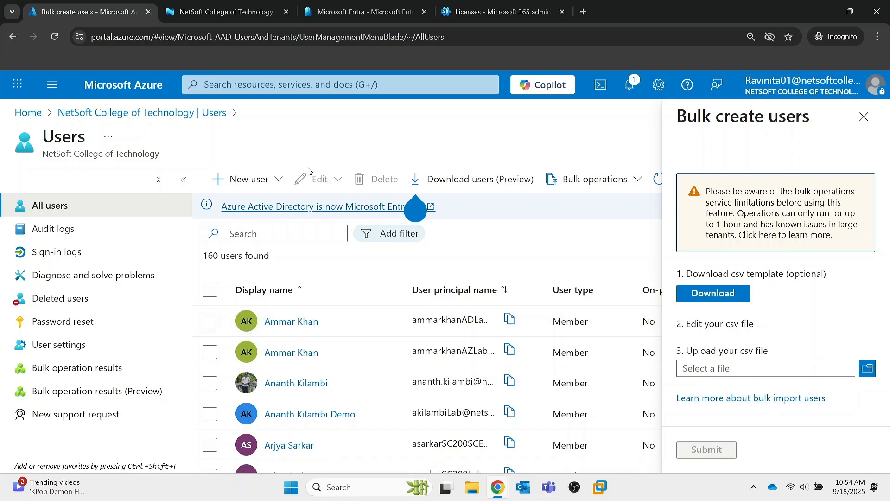
{"action": "left_click", "coordinate": [716, 299]}
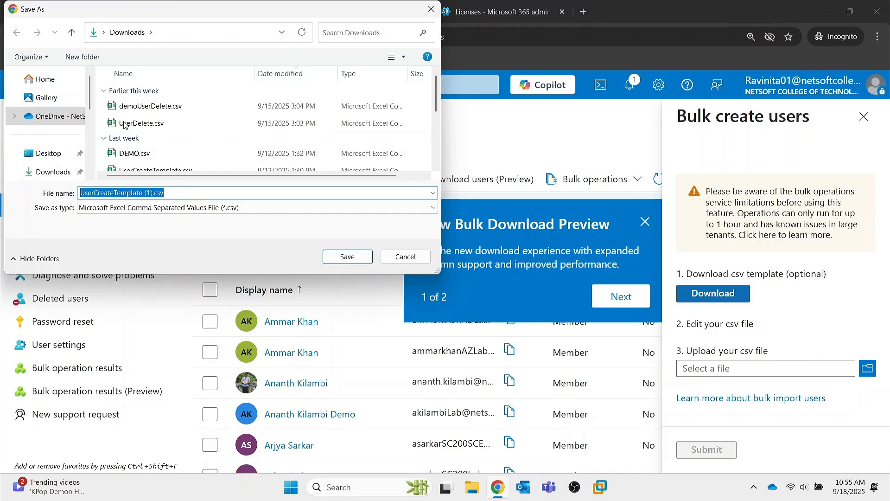
{"action": "left_click", "coordinate": [411, 260]}
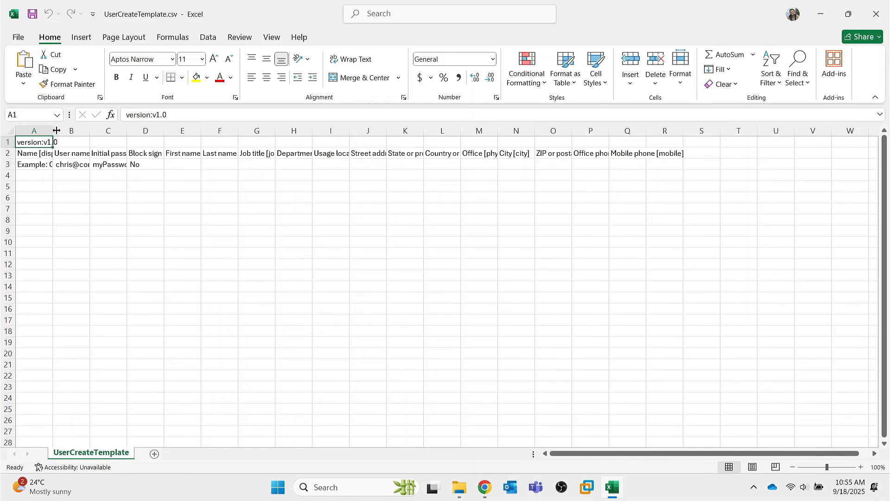
Step: Widen columns A and B and clear the example values from A3 through C3
{"action": "left_click_drag", "start_coordinate": [53, 130], "coordinate": [292, 135]}
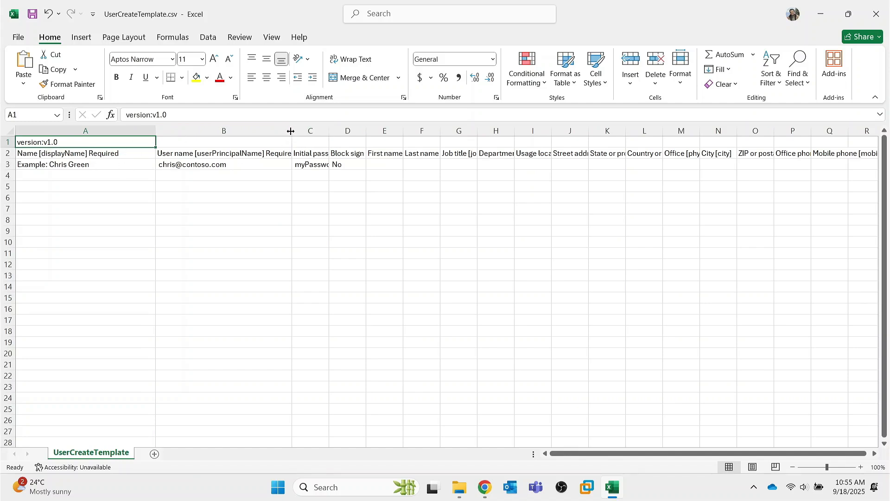
{"action": "left_click_drag", "start_coordinate": [292, 131], "coordinate": [689, 131]}
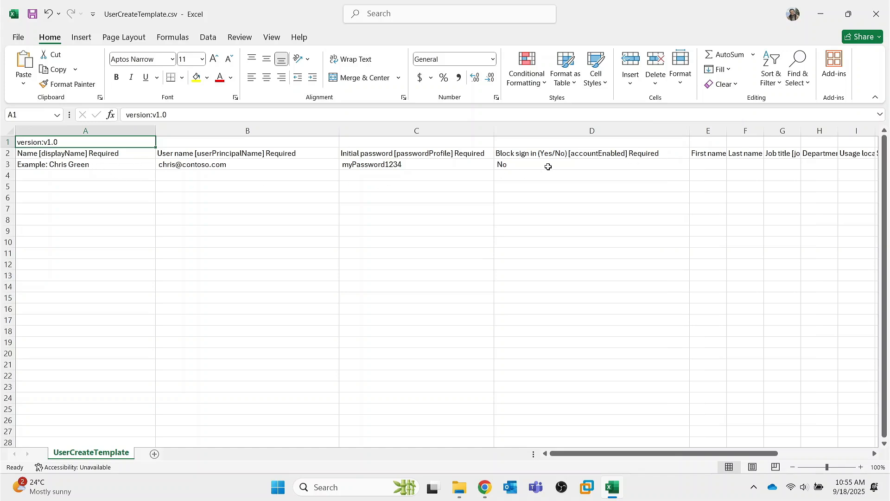
{"action": "left_click", "coordinate": [90, 167]}
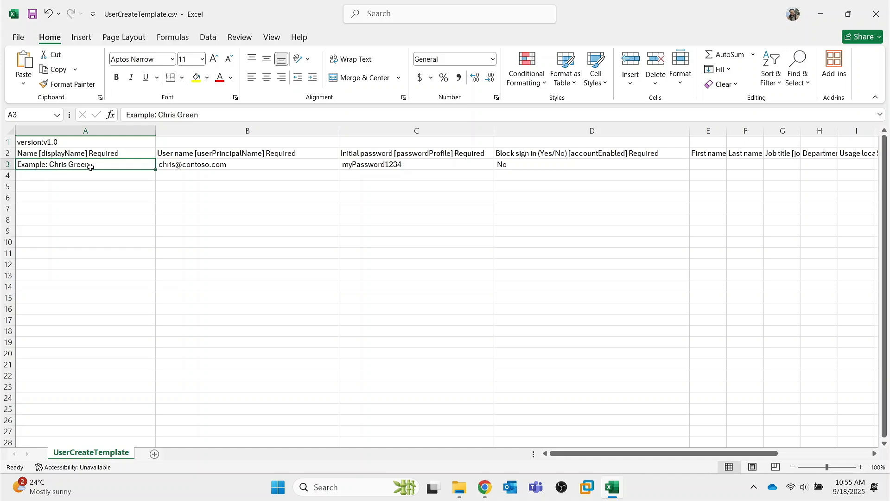
{"action": "key", "text": "BackSpace"}
{"action": "key", "text": "Tab"}
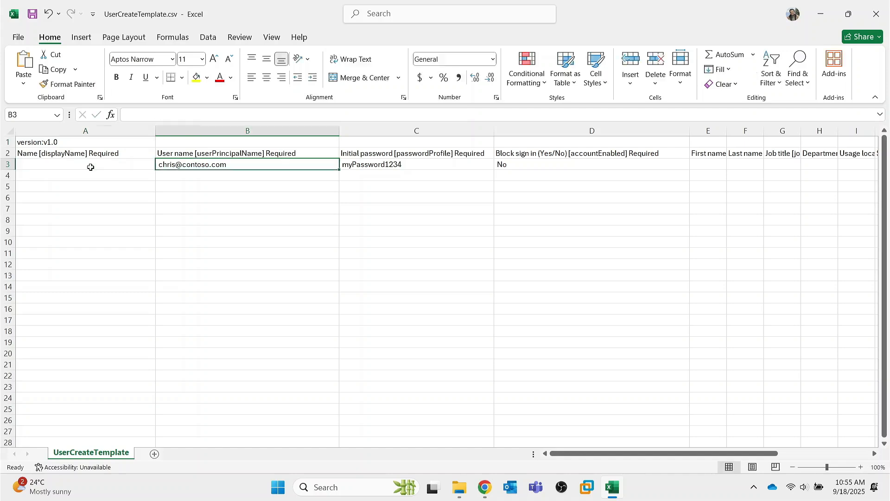
{"action": "key", "text": "BackSpace"}
{"action": "key", "text": "Tab"}
{"action": "key", "text": "BackSpace"}
{"action": "key", "text": "Tab"}
{"action": "key", "text": "BackSpace"}
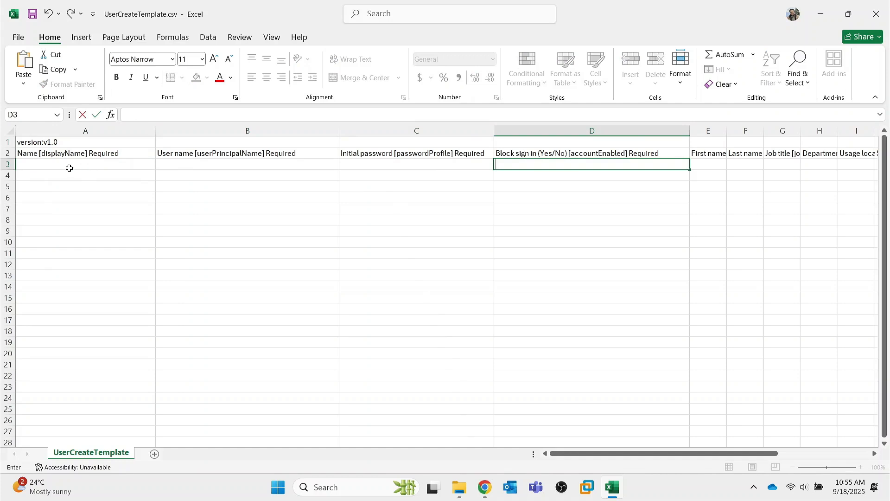
{"action": "left_click", "coordinate": [62, 164]}
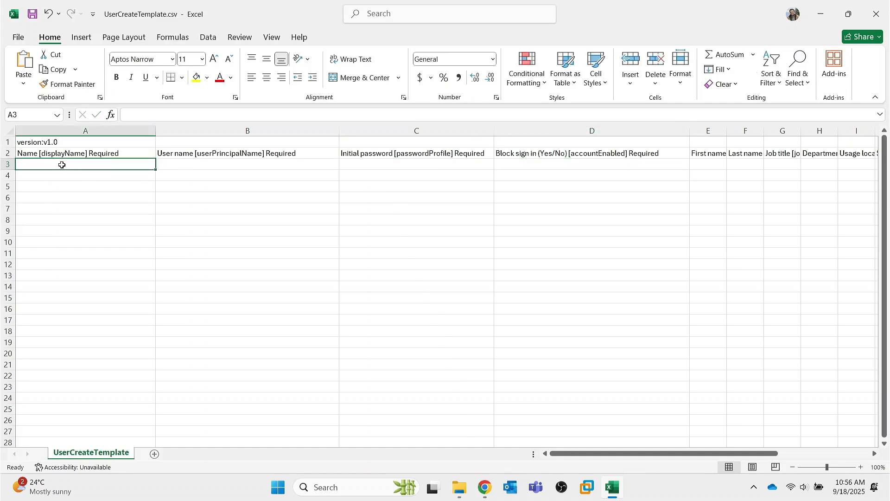
{"action": "type", "text": "DEM"}
{"action": "key", "text": "BackSpace"}
{"action": "key", "text": "BackSpace"}
{"action": "key", "text": "BackSpace"}
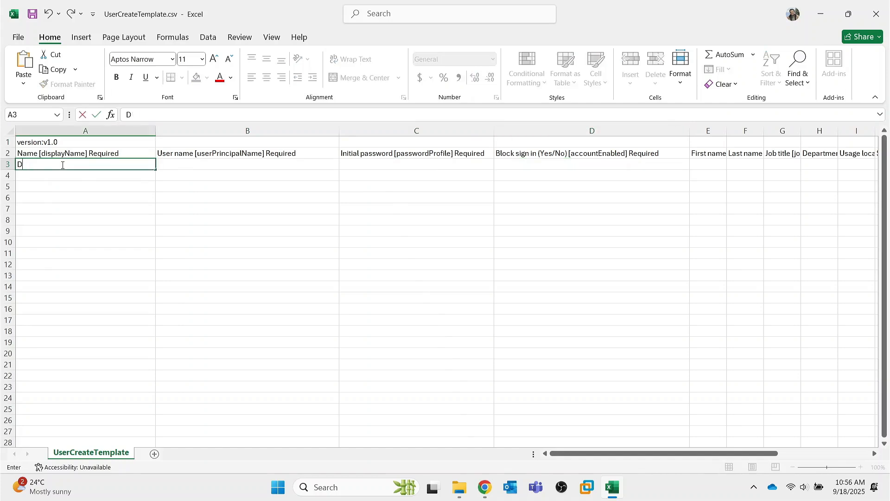
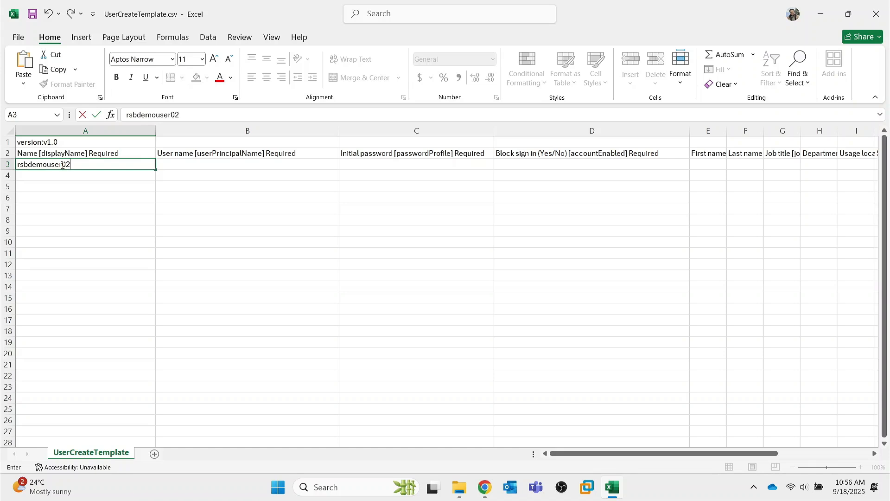
{"action": "left_click", "coordinate": [185, 165]}
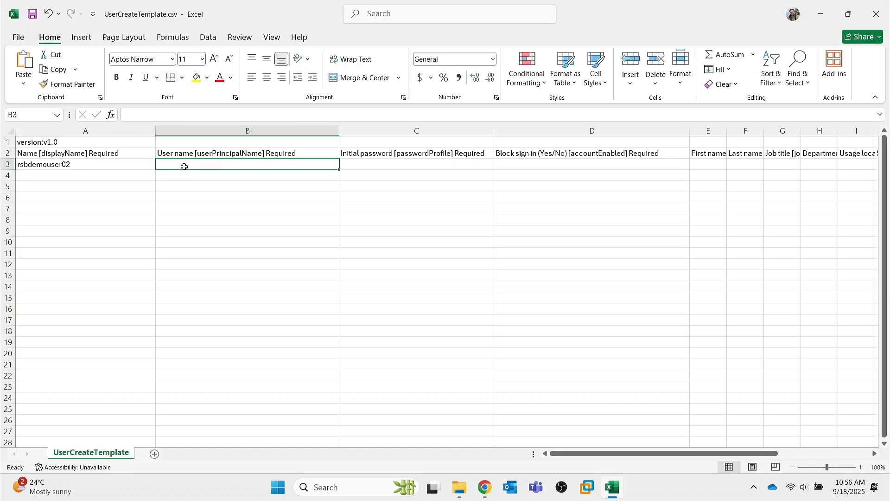
{"action": "left_click", "coordinate": [92, 166]}
{"action": "key", "text": "ctrl+c"}
{"action": "left_click", "coordinate": [171, 165]}
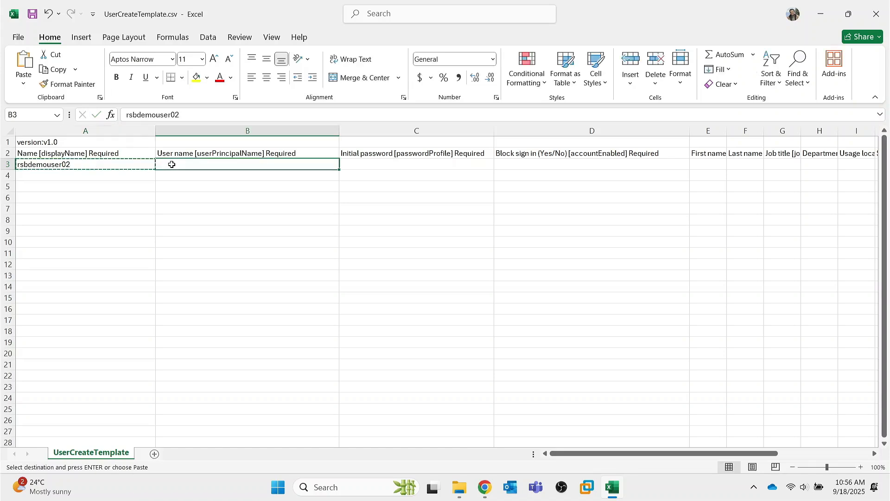
{"action": "key", "text": "ctrl+v"}
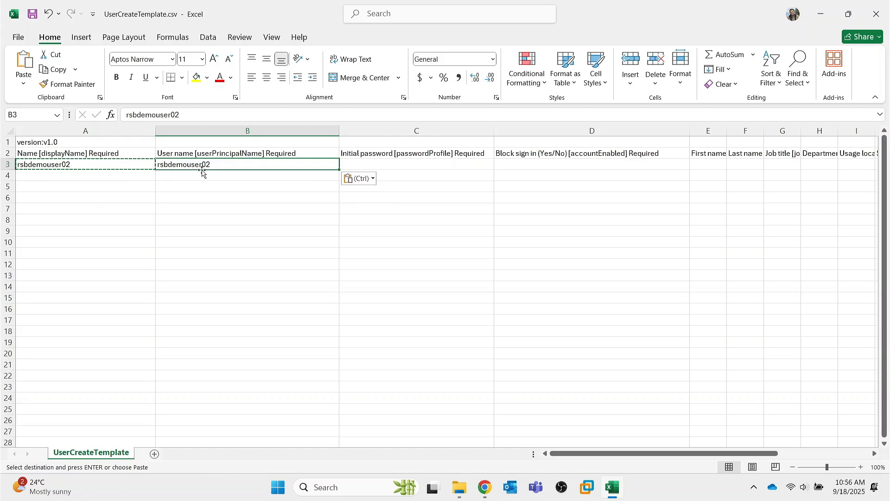
{"action": "mouse_move", "coordinate": [219, 176]}
{"action": "left_mouse_down"}
{"action": "mouse_move", "coordinate": [201, 156]}
{"action": "mouse_move", "coordinate": [214, 166]}
{"action": "left_mouse_up"}
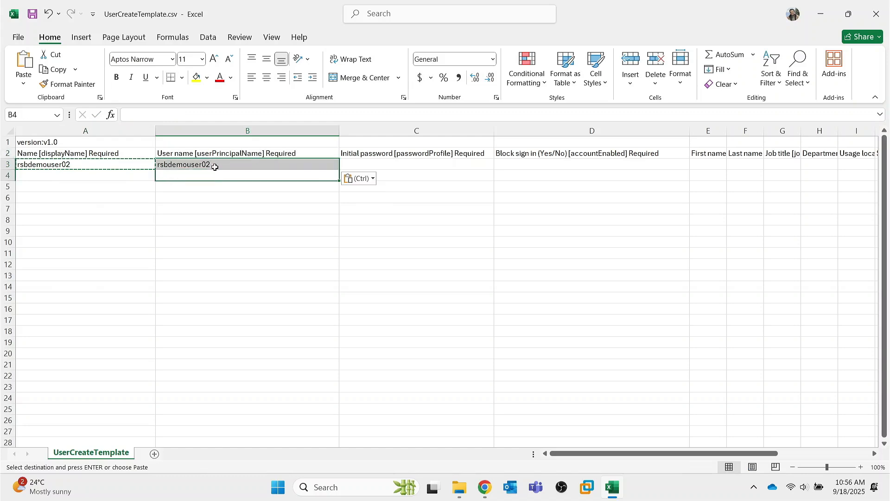
{"action": "double_click", "coordinate": [216, 167]}
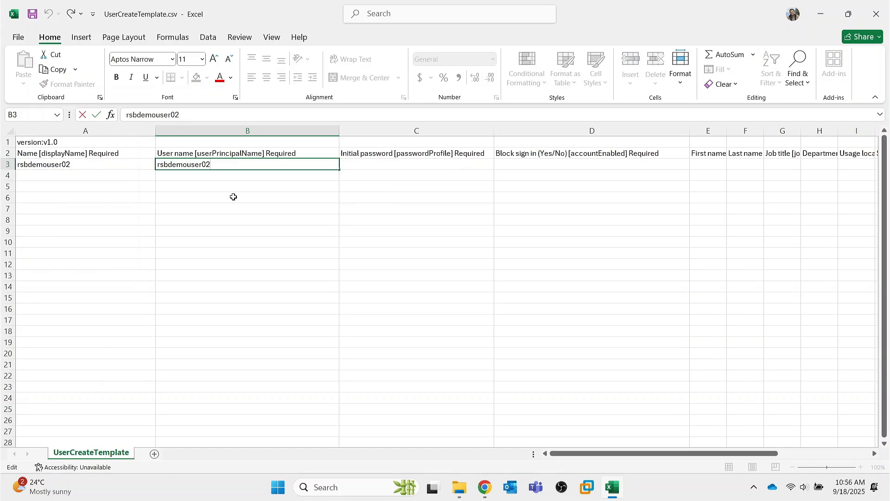
{"action": "type", "text": "@"}
Step: Open the tenant overview and select the primary domain netsoftcollege.com
{"action": "key", "text": "alt+Tab"}
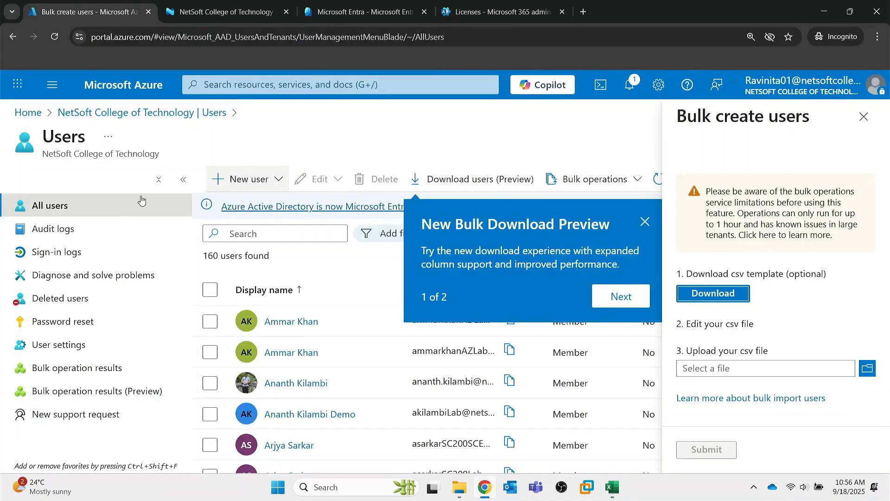
{"action": "left_click", "coordinate": [103, 118]}
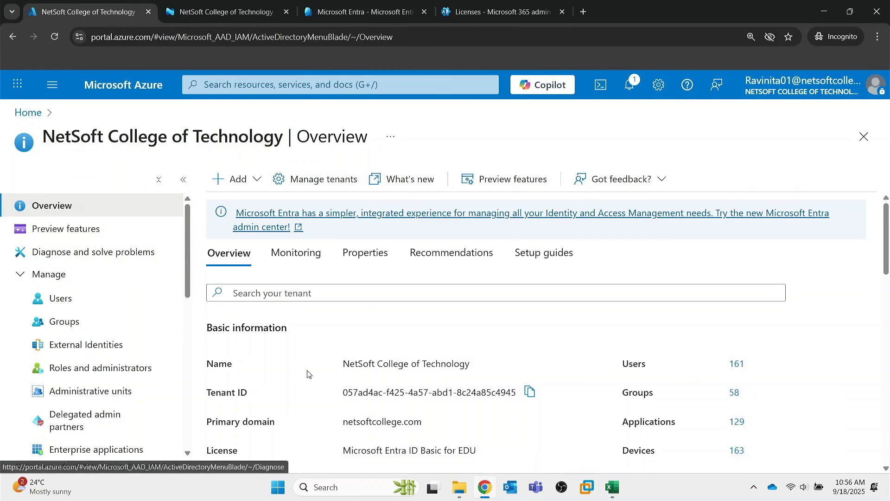
{"action": "left_click_drag", "start_coordinate": [343, 346], "coordinate": [428, 351]}
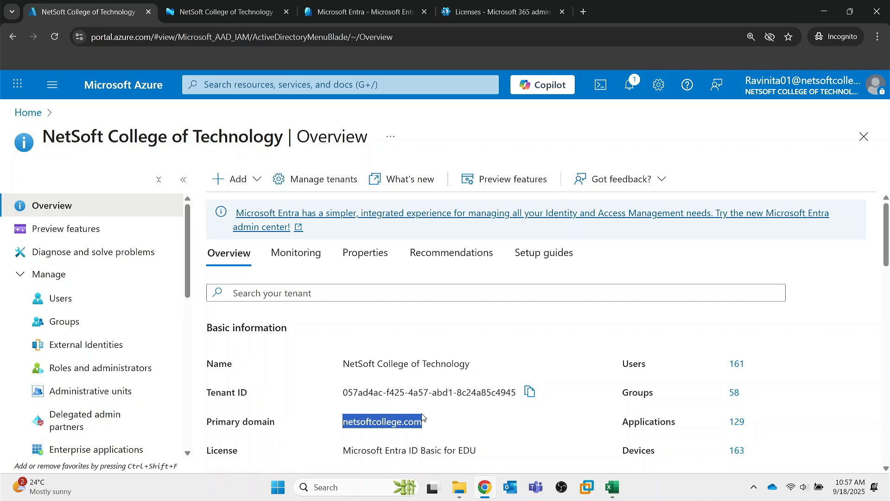
Step: Paste netsoftcollege.com after the @ in B3 and enter the initial password in C3
{"action": "left_click", "coordinate": [612, 487]}
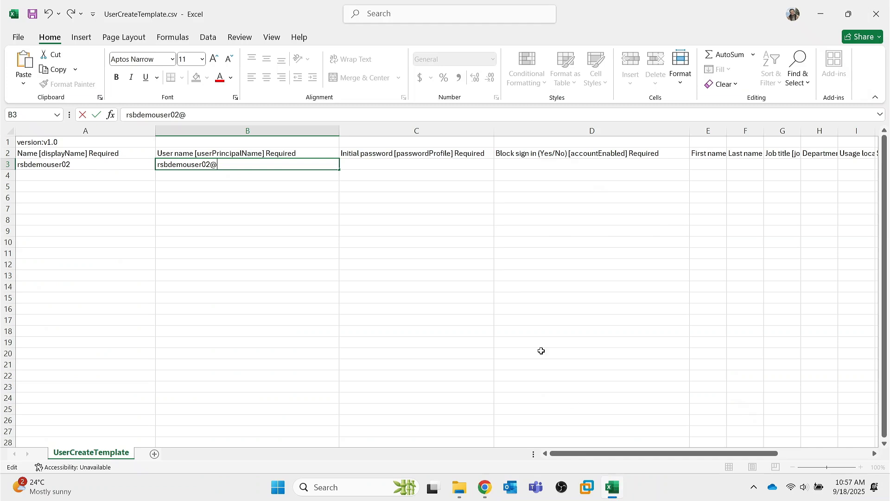
{"action": "key", "text": "ctrl+v"}
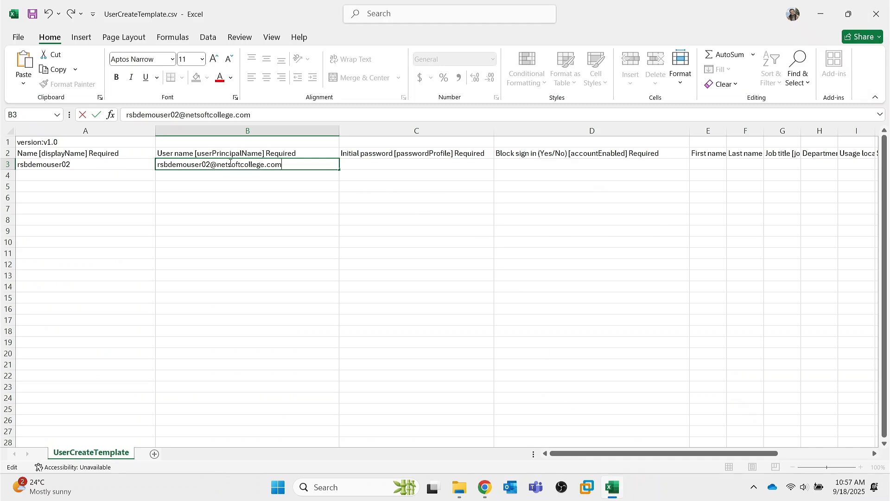
{"action": "key", "text": "Return"}
{"action": "left_click", "coordinate": [299, 164]}
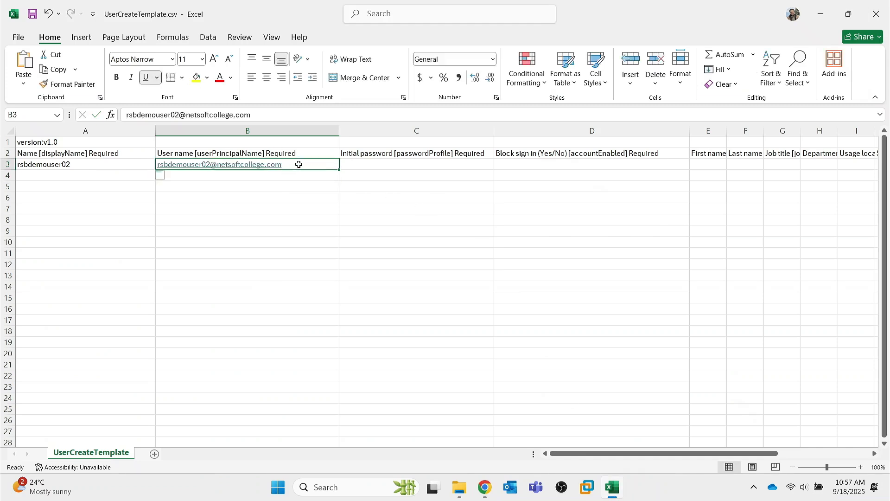
{"action": "left_click", "coordinate": [372, 163]}
{"action": "type", "text": "P@ssw0"}
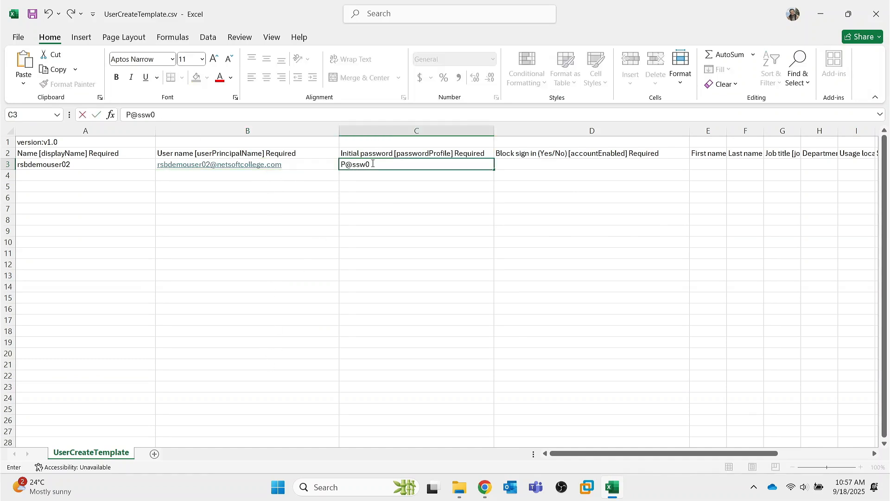
{"action": "type", "text": "rd1234"}
{"action": "left_click", "coordinate": [523, 167]}
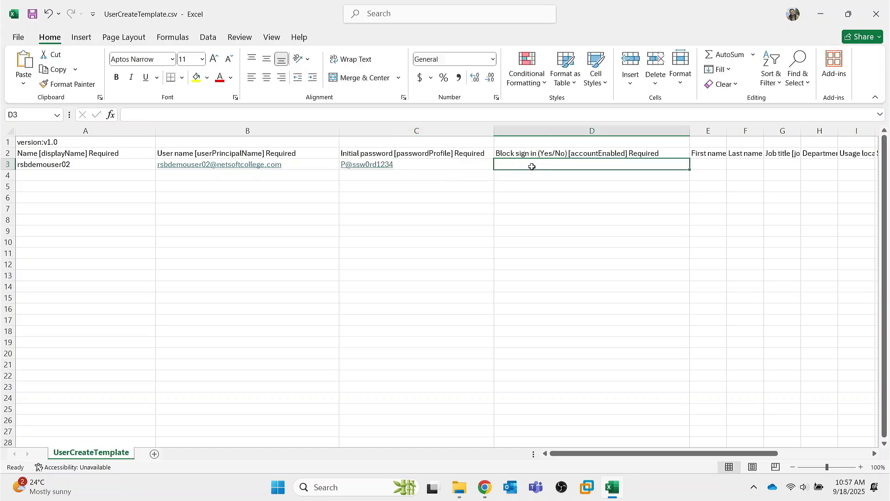
Step: Set D3 to No and widen columns E and F to show First name and Last name
{"action": "type", "text": "NO"}
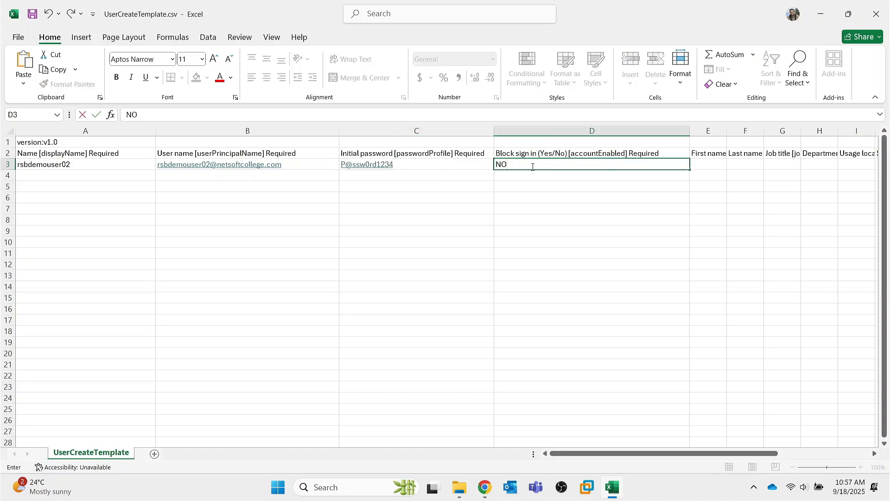
{"action": "key", "text": "BackSpace"}
{"action": "scroll", "coordinate": [715, 222], "scroll_direction": "right", "scroll_amount": 3}
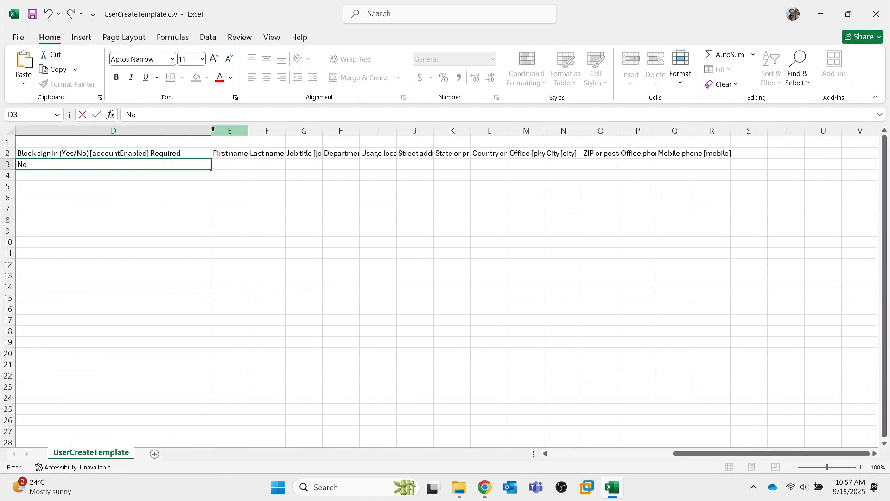
{"action": "left_click", "coordinate": [249, 130]}
{"action": "left_click_drag", "start_coordinate": [249, 130], "coordinate": [344, 130]}
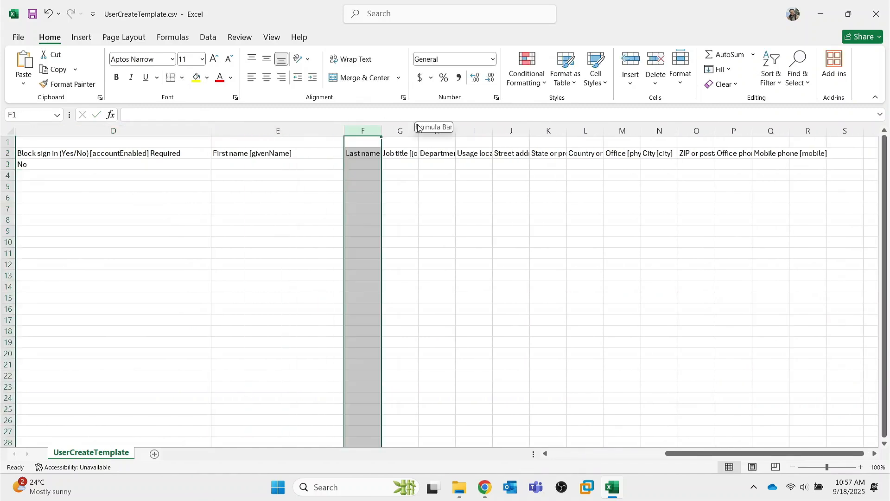
{"action": "left_click_drag", "start_coordinate": [381, 130], "coordinate": [587, 135]}
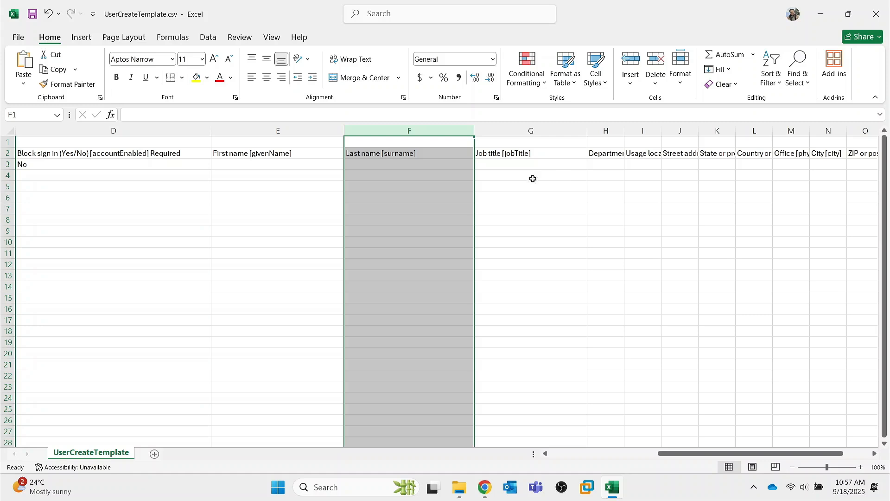
{"action": "scroll", "coordinate": [532, 179], "scroll_direction": "left", "scroll_amount": 5}
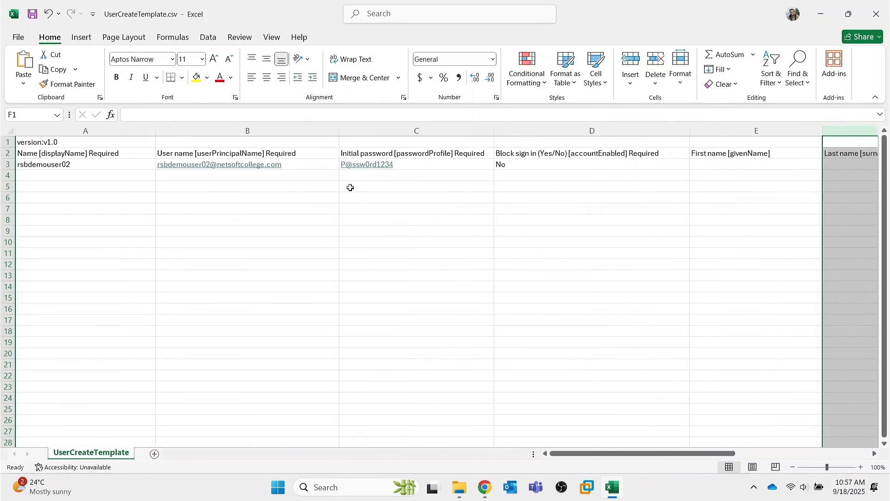
Step: Save the user sheet as demo02.csv in CSV (Comma delimited) format and close Excel
{"action": "left_click", "coordinate": [20, 36]}
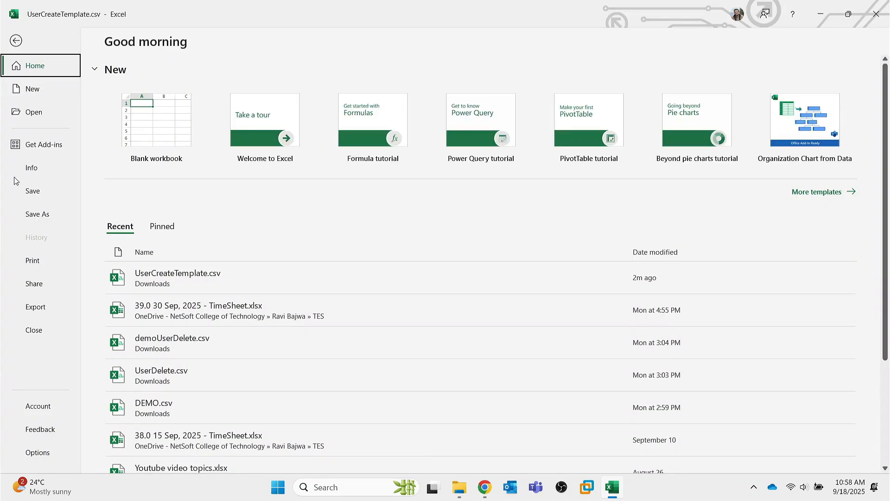
{"action": "left_click", "coordinate": [42, 214]}
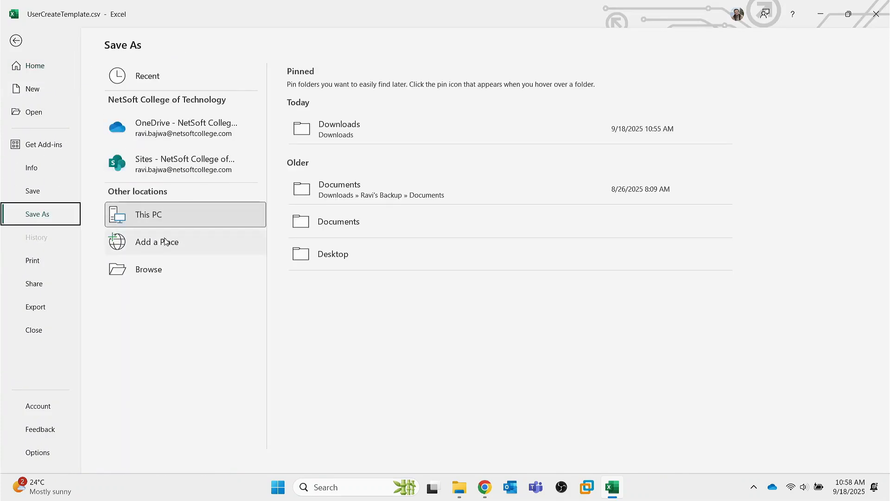
{"action": "left_click", "coordinate": [155, 277]}
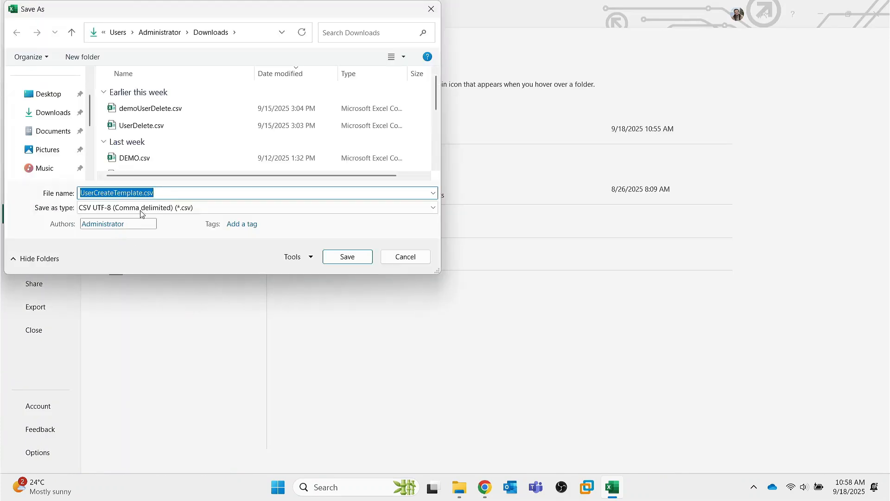
{"action": "type", "text": "demo02"}
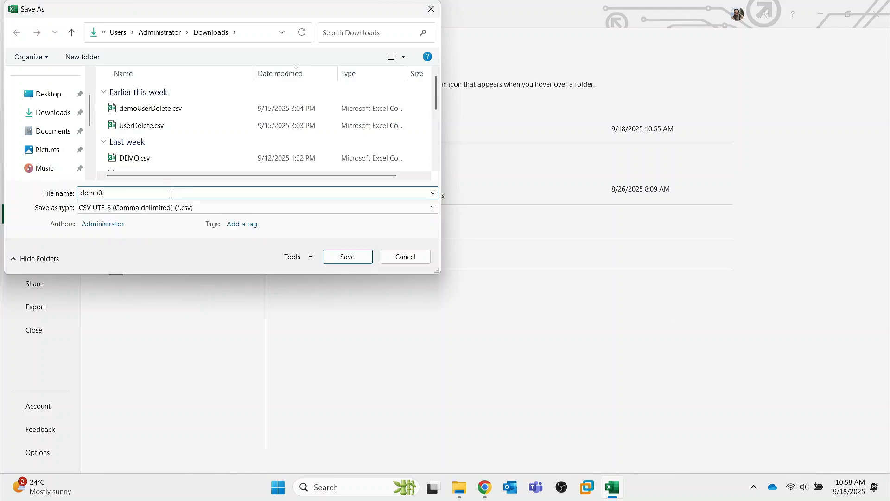
{"action": "left_click", "coordinate": [202, 207]}
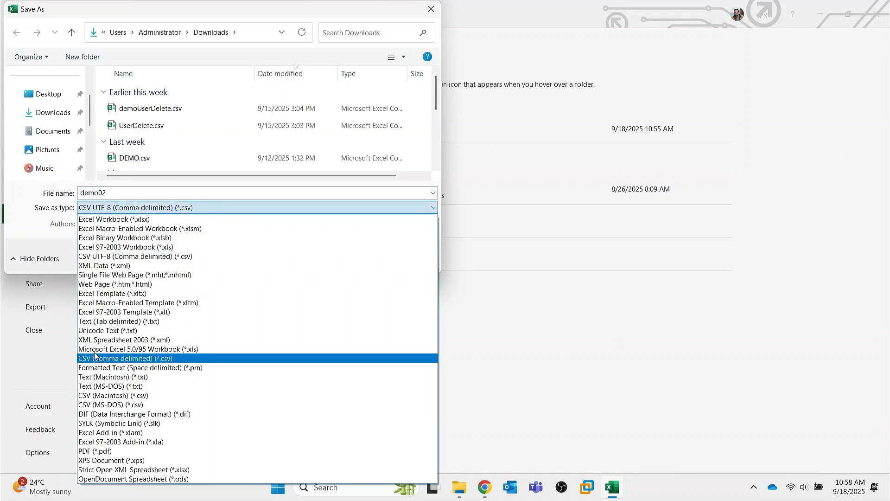
{"action": "left_click", "coordinate": [105, 358]}
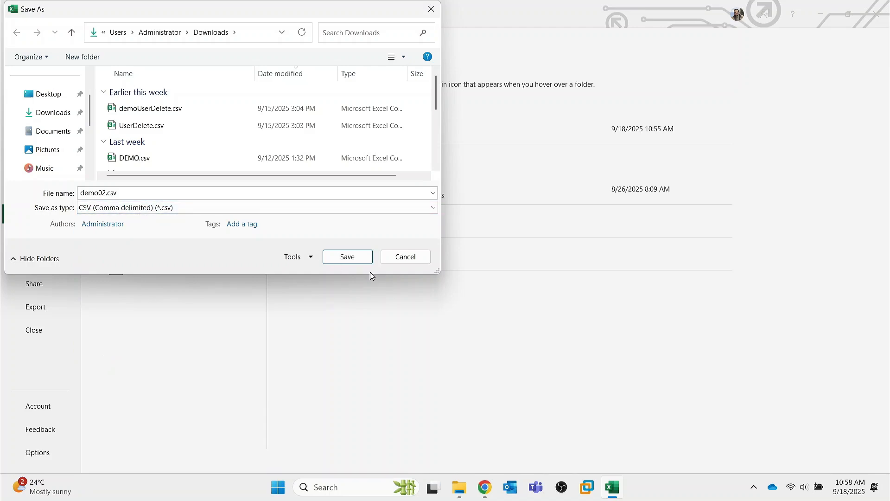
{"action": "left_click", "coordinate": [366, 257]}
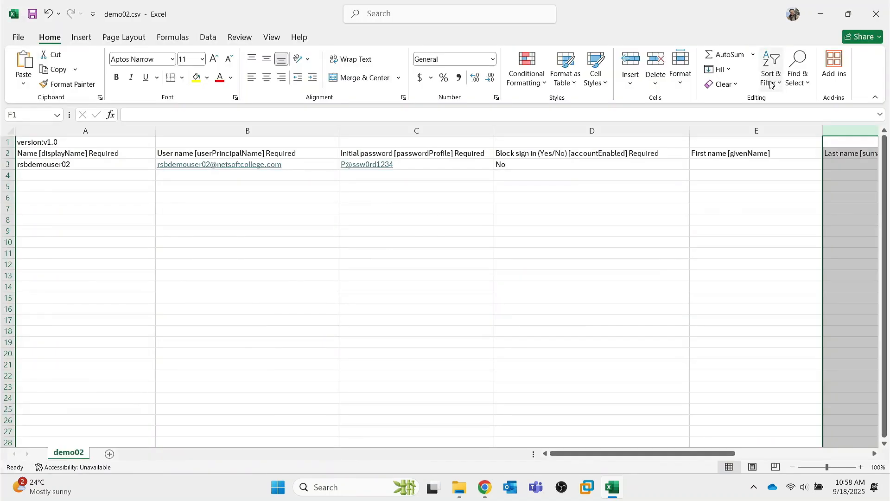
{"action": "left_click", "coordinate": [880, 19]}
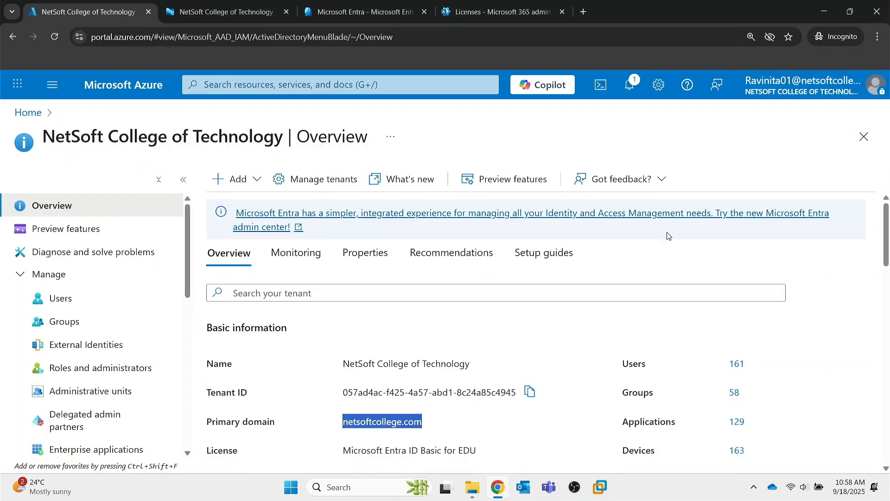
Step: Upload demo02.csv from Downloads in the Users Bulk create pane
{"action": "left_click", "coordinate": [61, 298]}
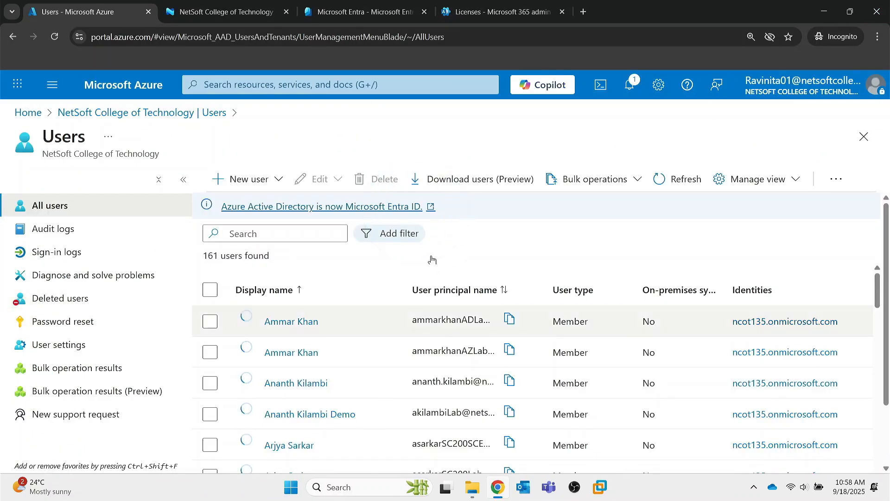
{"action": "left_click", "coordinate": [629, 185]}
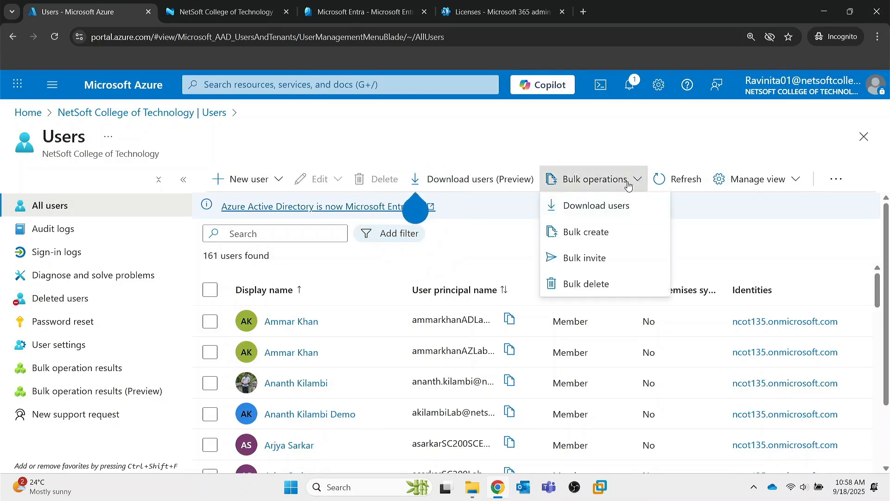
{"action": "left_click", "coordinate": [603, 236]}
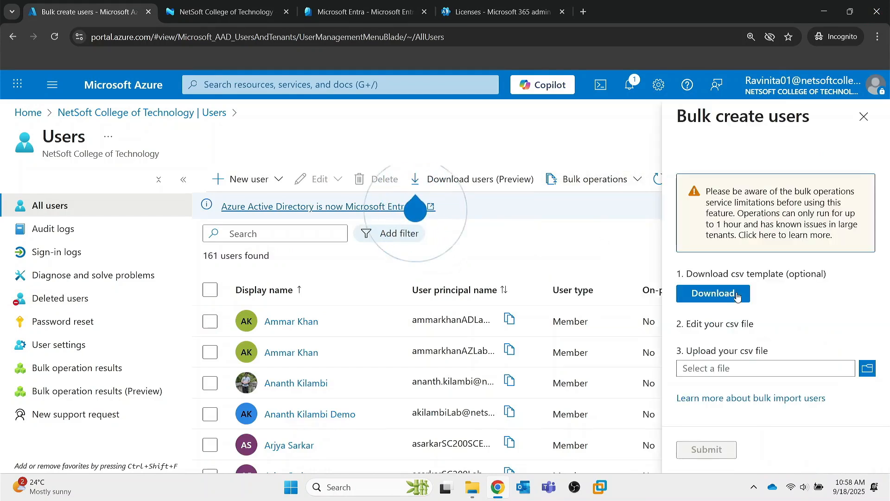
{"action": "left_click", "coordinate": [868, 368]}
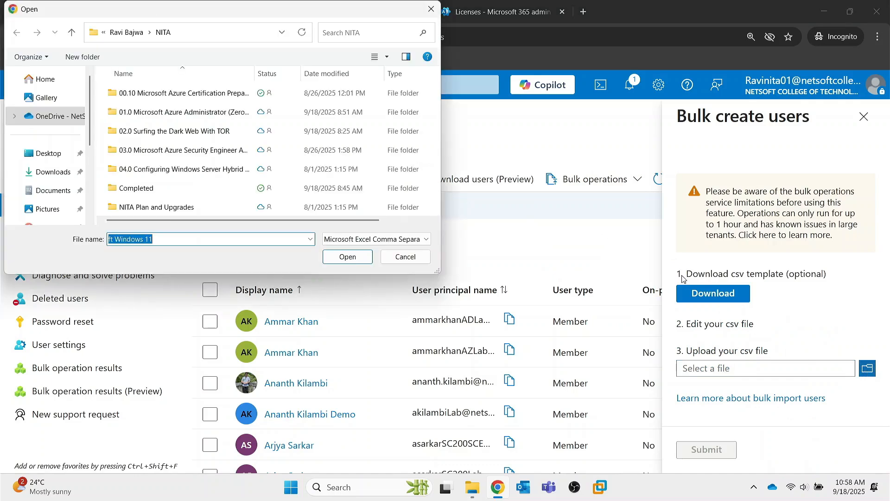
{"action": "left_click", "coordinate": [33, 173]}
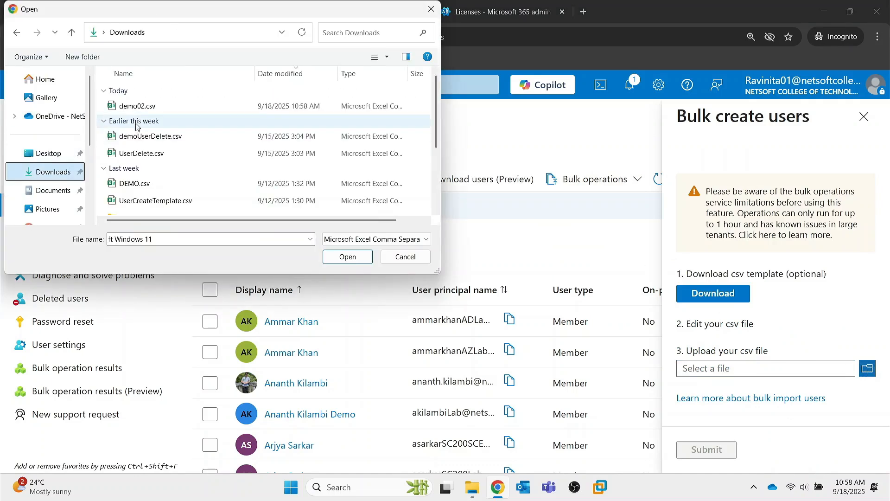
{"action": "left_click", "coordinate": [153, 105]}
{"action": "left_click", "coordinate": [349, 257]}
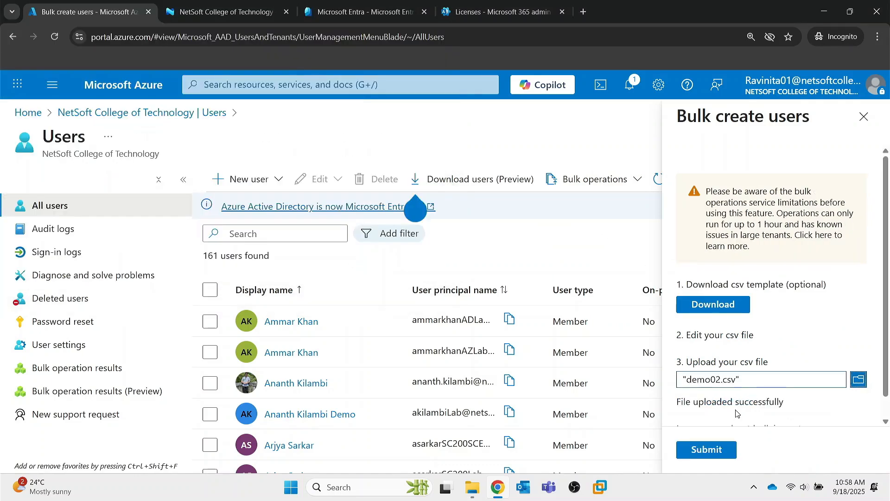
{"action": "scroll", "coordinate": [760, 395], "scroll_direction": "down", "scroll_amount": 1}
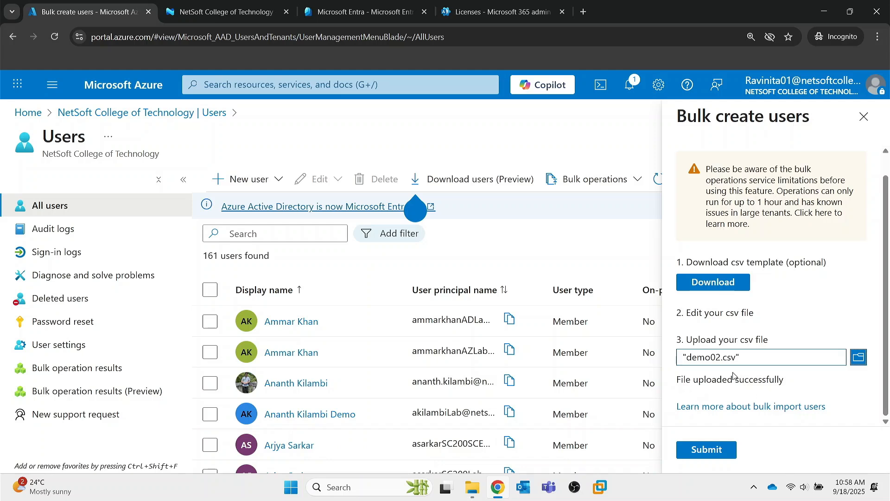
Step: Submit the demo02.csv bulk creation, search users for rsbdemo, and close the Bulk create pane
{"action": "left_click", "coordinate": [714, 450]}
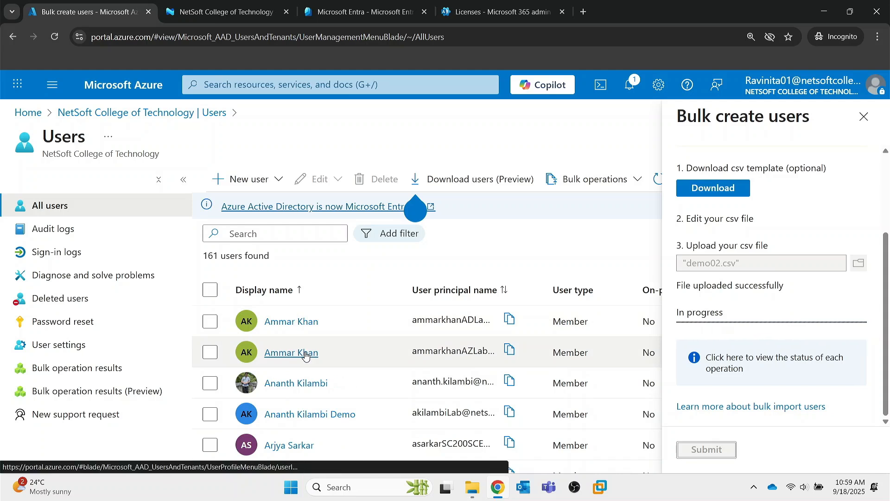
{"action": "left_click", "coordinate": [232, 234]}
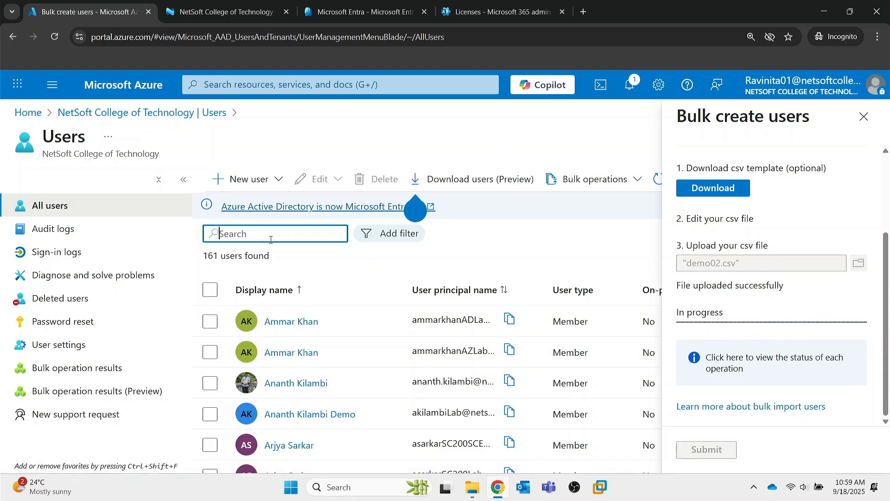
{"action": "type", "text": "rsbdemo"}
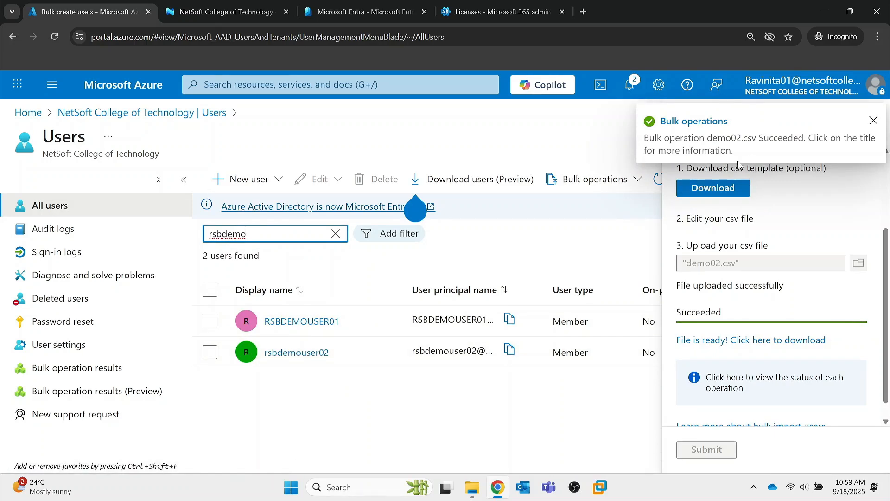
{"action": "left_click", "coordinate": [870, 121]}
{"action": "left_click", "coordinate": [872, 121]}
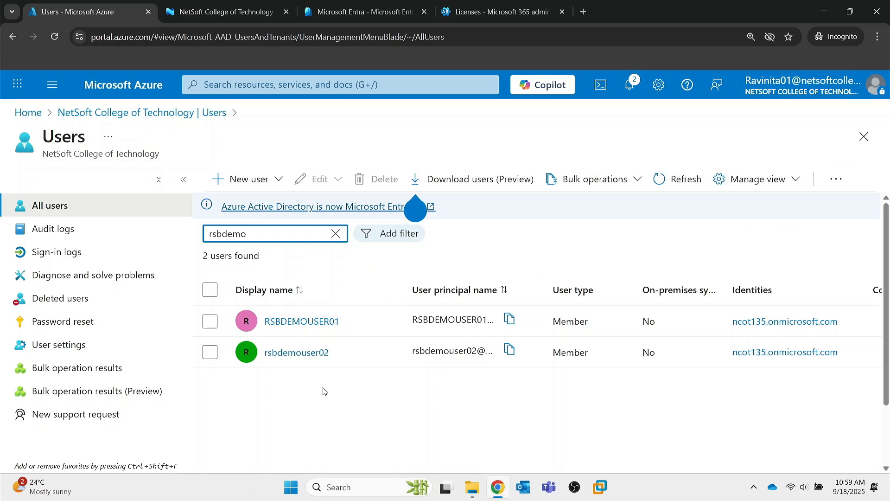
{"action": "left_click", "coordinate": [595, 179]}
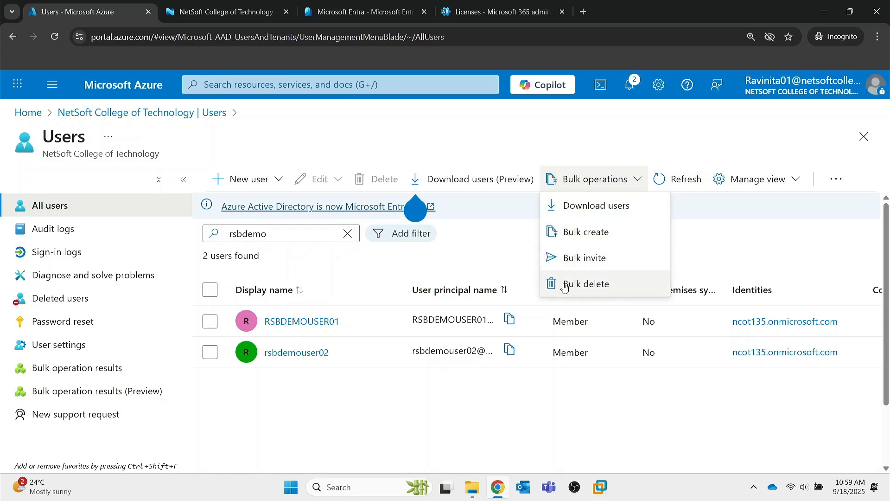
{"action": "left_click", "coordinate": [602, 281]}
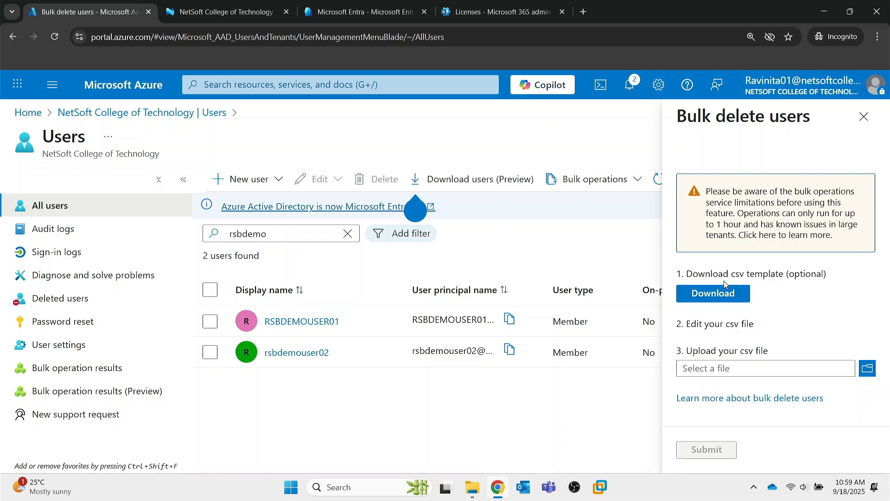
{"action": "left_click", "coordinate": [863, 116]}
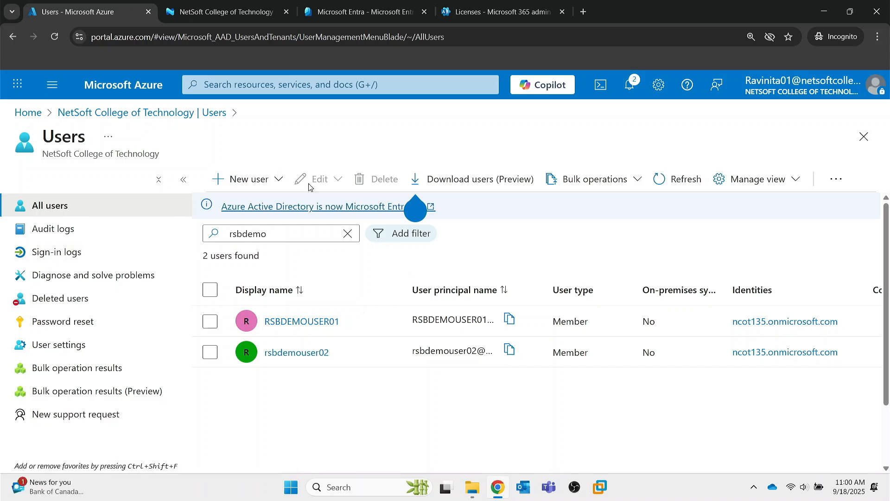
Step: Search the Intune admin center's Users list for rsbdemo to show both demo users
{"action": "left_click", "coordinate": [223, 240]}
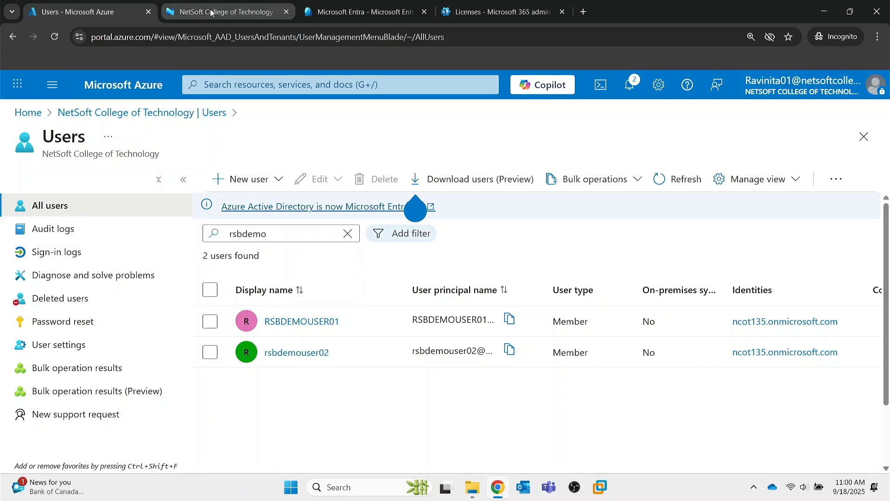
{"action": "left_click", "coordinate": [214, 12]}
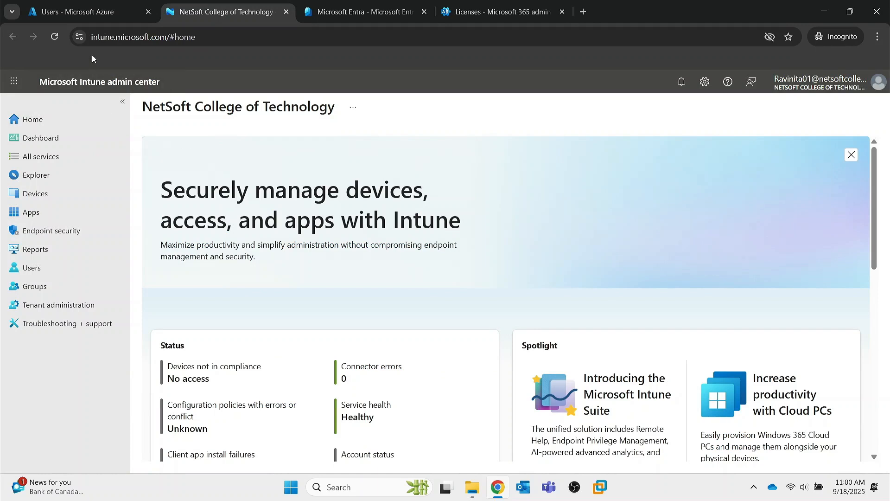
{"action": "left_click", "coordinate": [40, 269]}
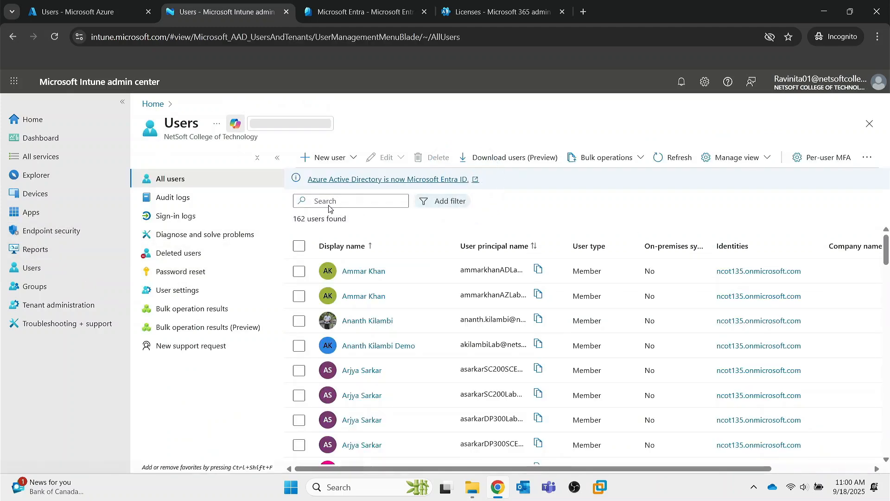
{"action": "left_click", "coordinate": [345, 203]}
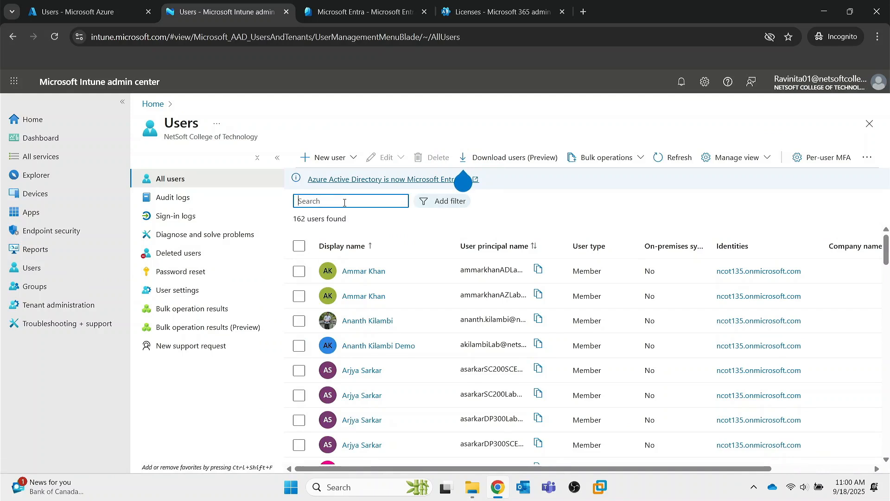
{"action": "type", "text": "rsb"}
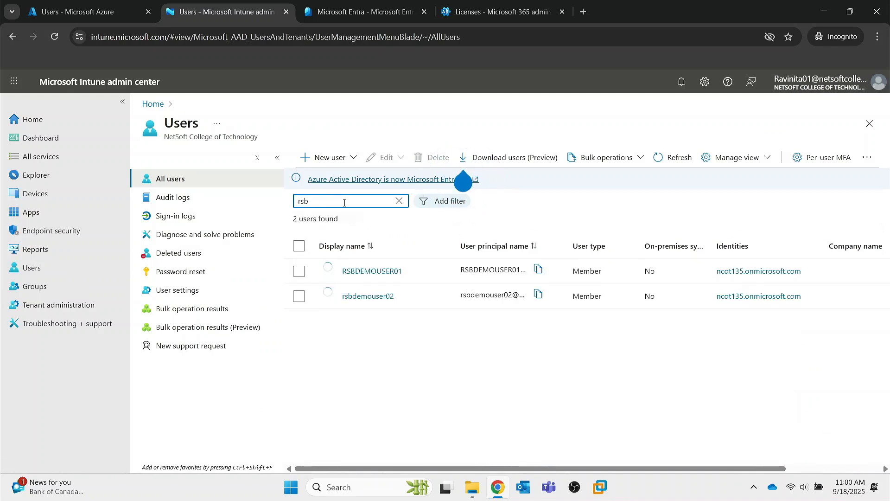
{"action": "type", "text": "demo"}
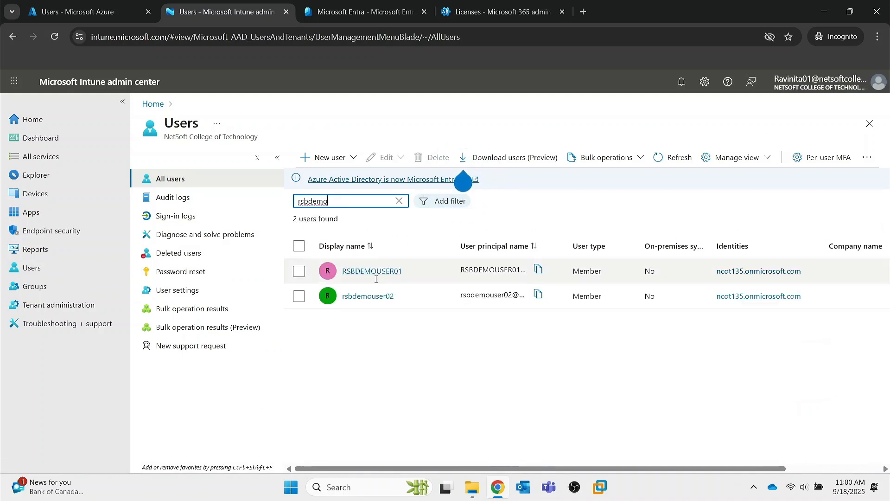
{"action": "left_click", "coordinate": [340, 15]}
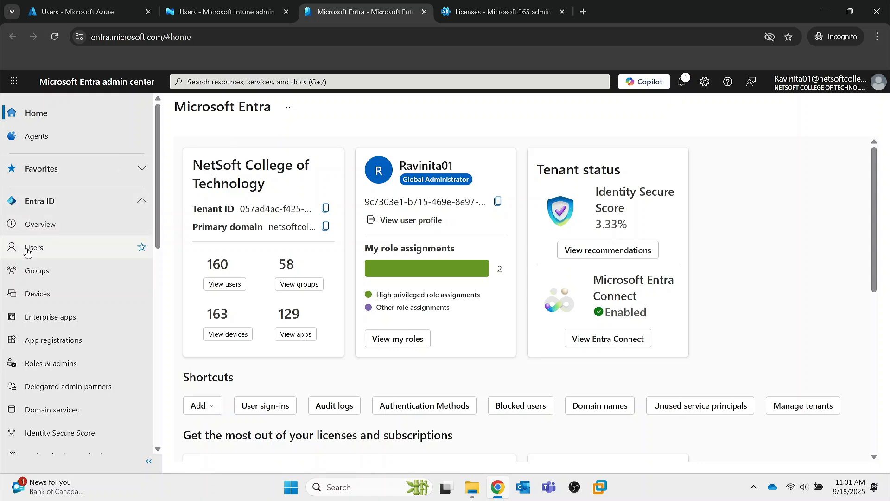
{"action": "left_click", "coordinate": [70, 244]}
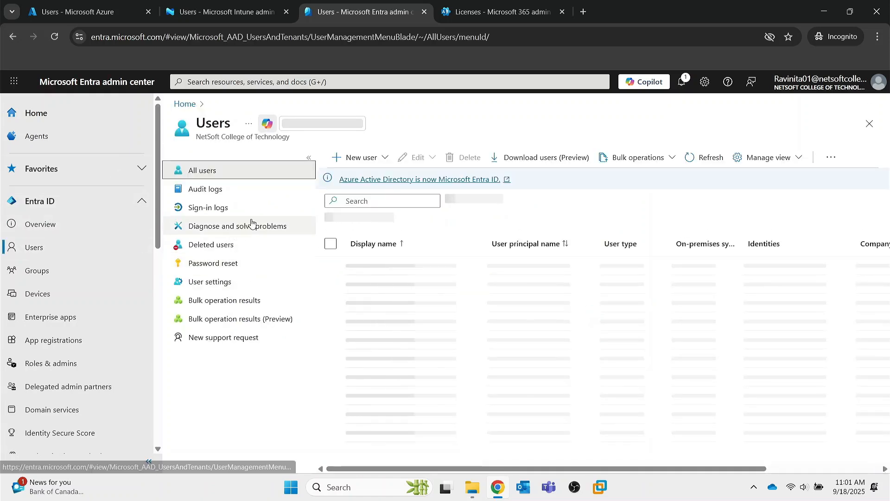
{"action": "left_click", "coordinate": [359, 201]}
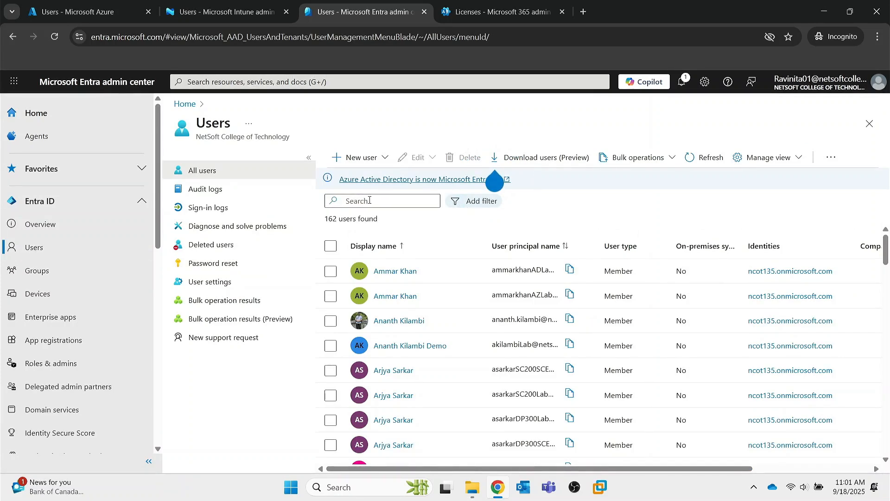
{"action": "left_click", "coordinate": [370, 200]}
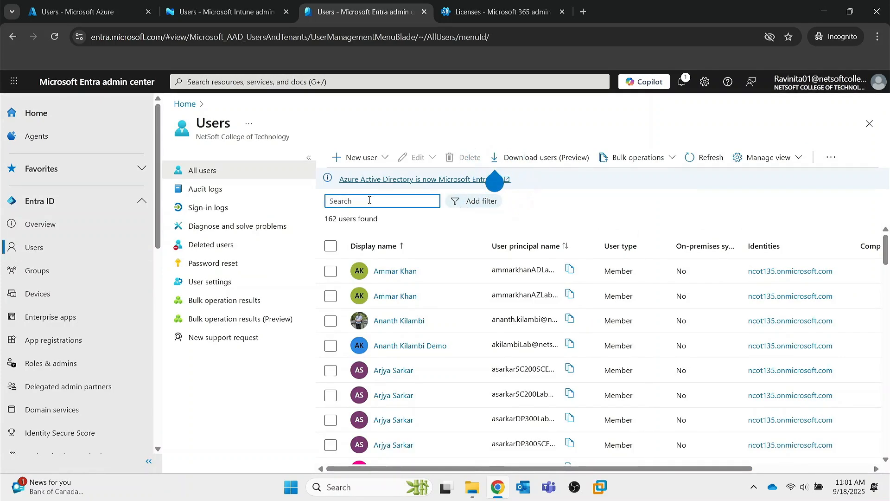
{"action": "type", "text": "rsbdemo"}
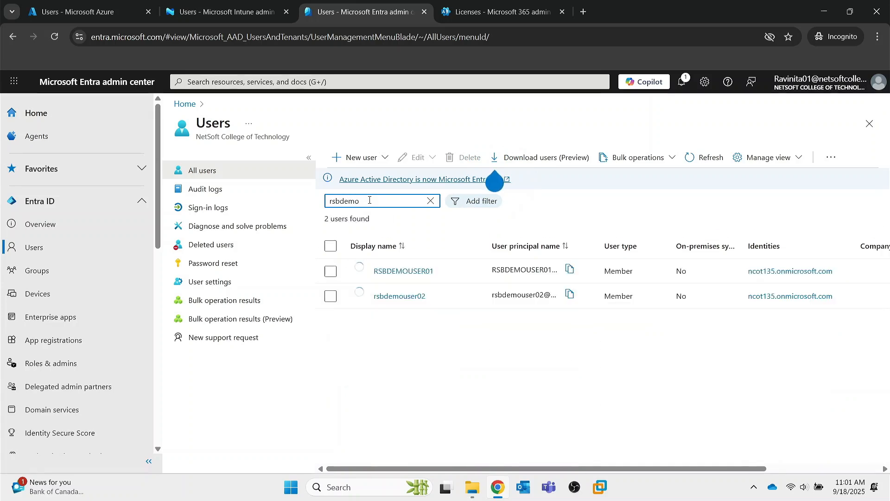
{"action": "left_click", "coordinate": [505, 18]}
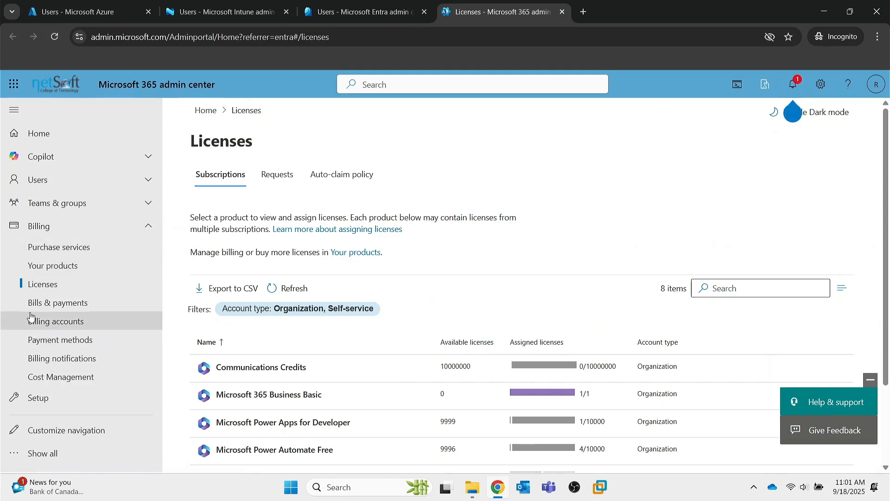
Step: Search Active users for rsbdemo, listing both demo users as Unlicensed
{"action": "left_click", "coordinate": [102, 179]}
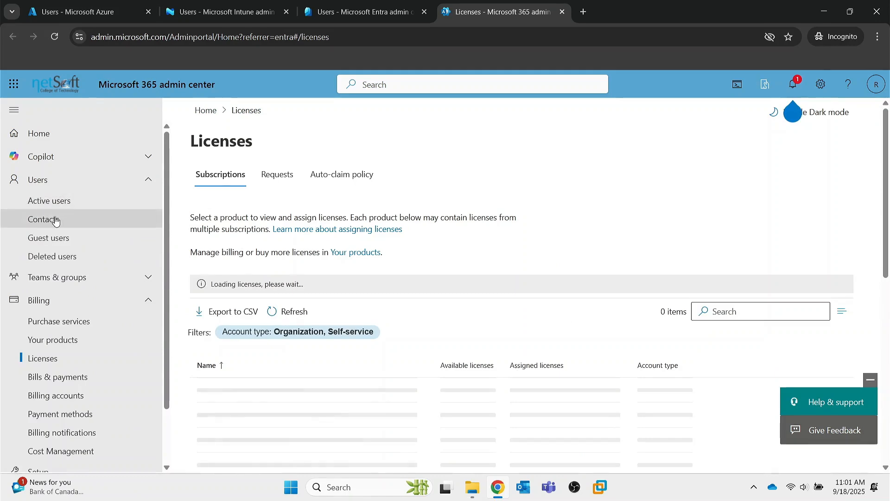
{"action": "left_click", "coordinate": [59, 200]}
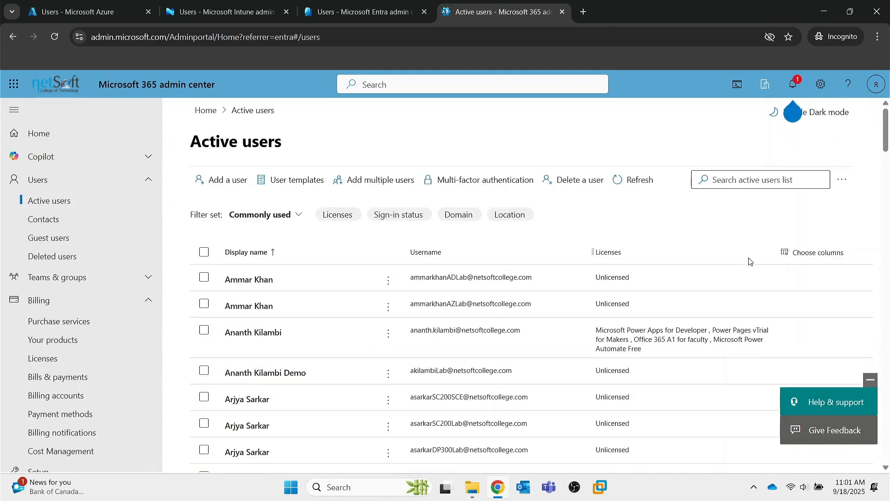
{"action": "left_click", "coordinate": [757, 182]}
{"action": "type", "text": "rsbdemo"}
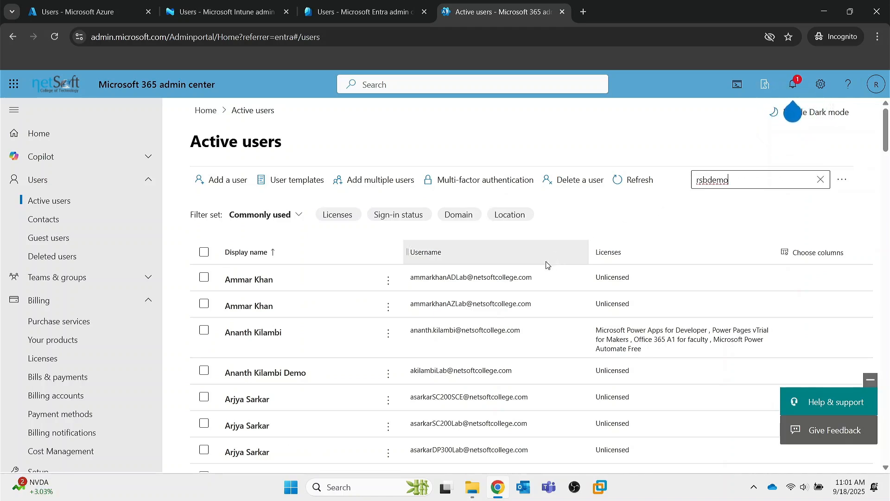
{"action": "key", "text": "Return"}
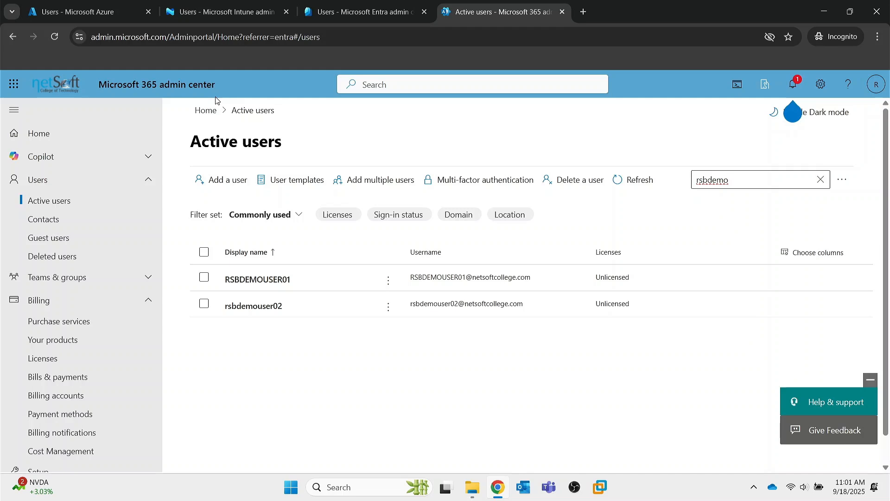
Step: Review the rsbdemo search results across the Azure, Intune, Entra and Microsoft 365 tabs
{"action": "left_click", "coordinate": [93, 11]}
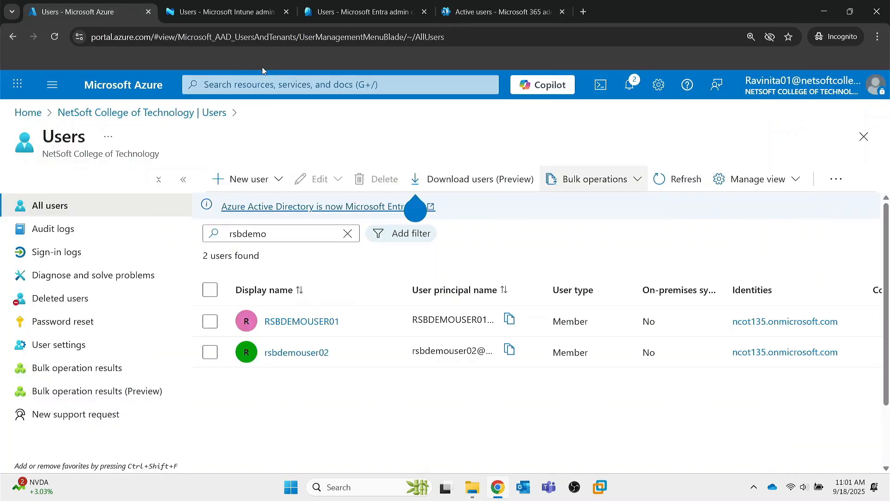
{"action": "left_click", "coordinate": [151, 85]}
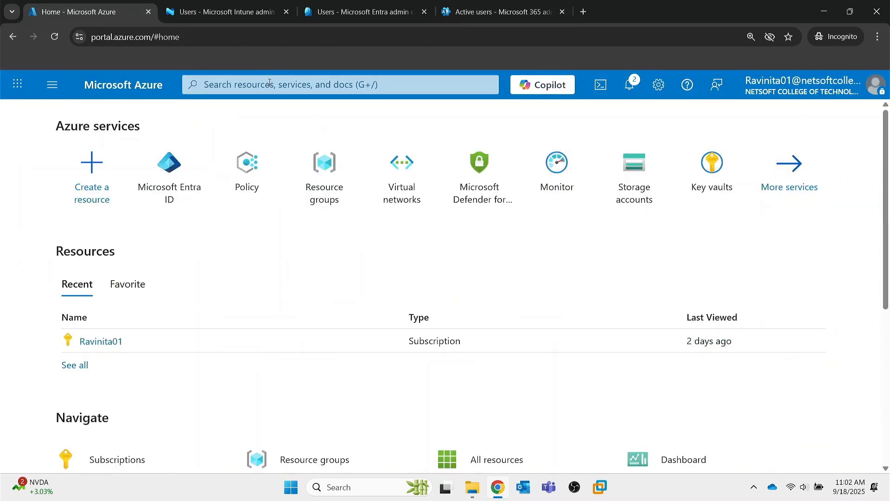
{"action": "left_click", "coordinate": [227, 11]}
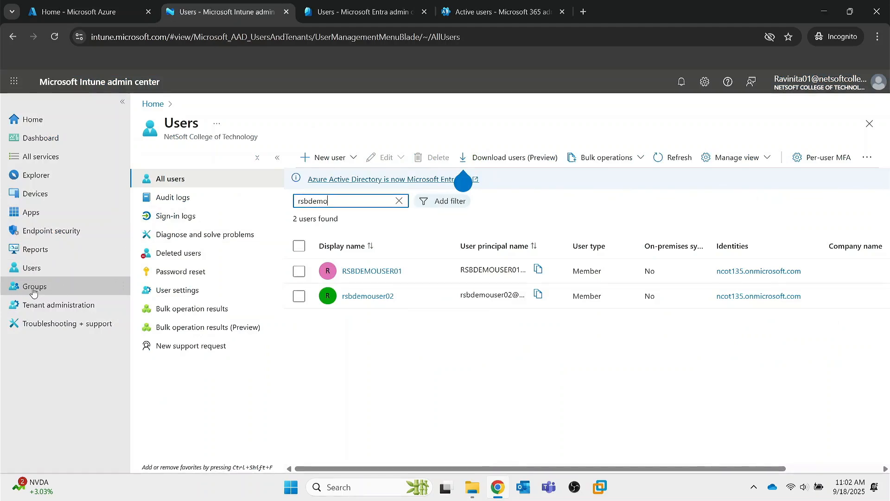
{"action": "left_click", "coordinate": [361, 12]}
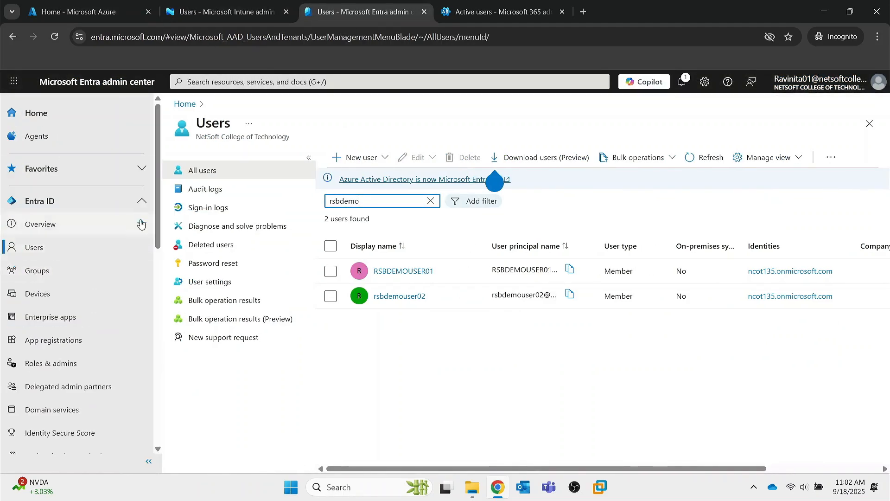
{"action": "left_click", "coordinate": [496, 11]}
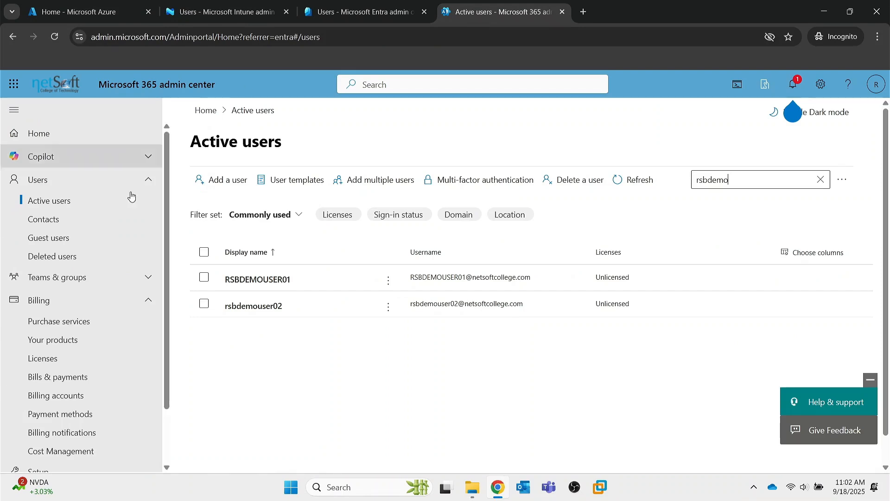
Step: Open the Groups overview of Microsoft Entra ID from Azure Home
{"action": "left_click", "coordinate": [109, 14]}
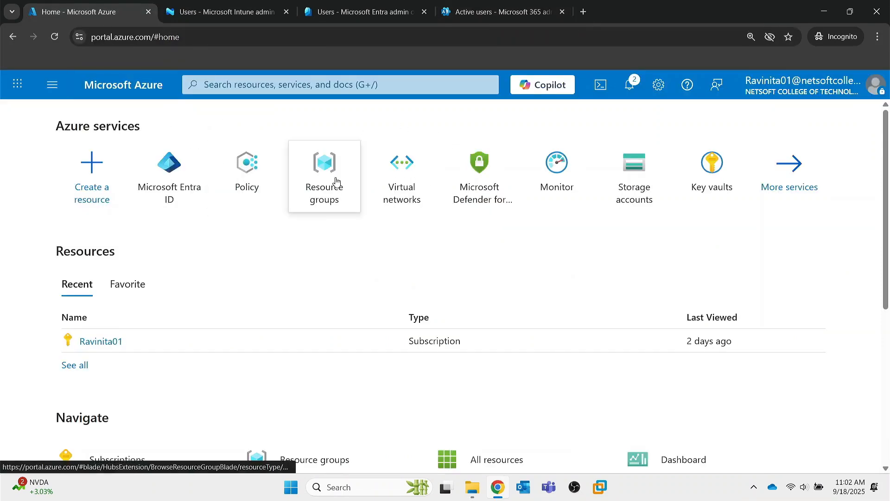
{"action": "mouse_move", "coordinate": [164, 183]}
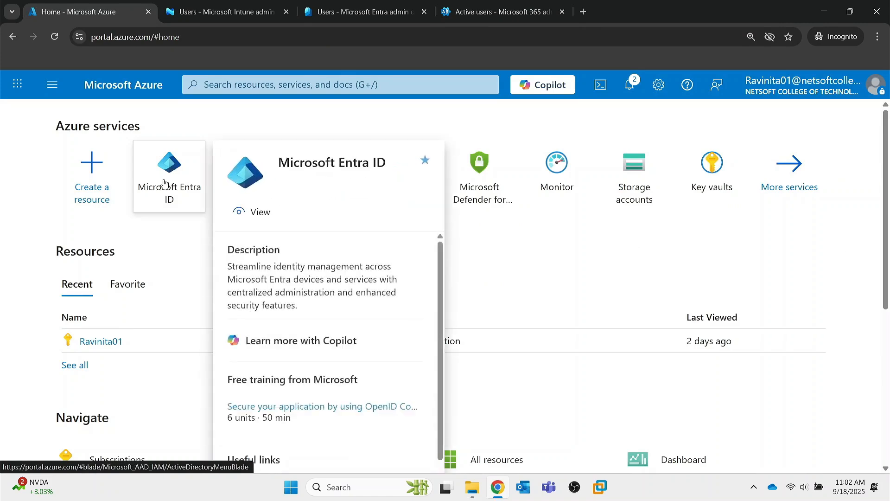
{"action": "left_click", "coordinate": [164, 182]}
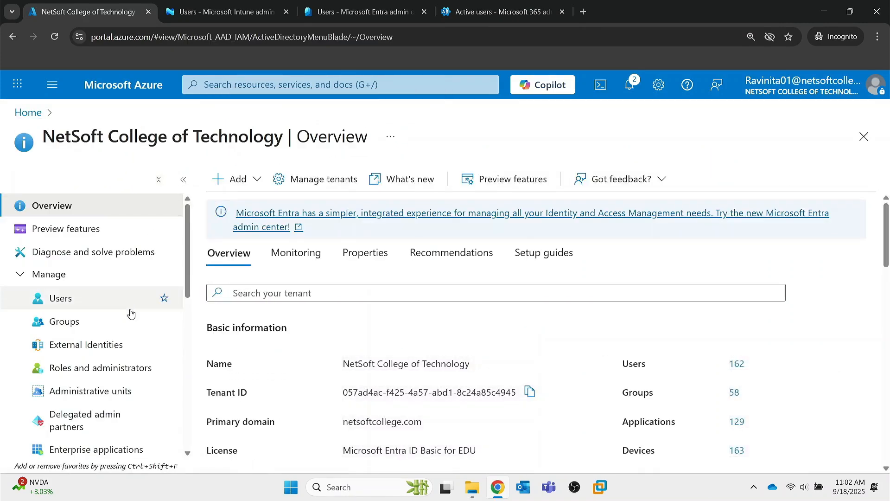
{"action": "left_click", "coordinate": [76, 323]}
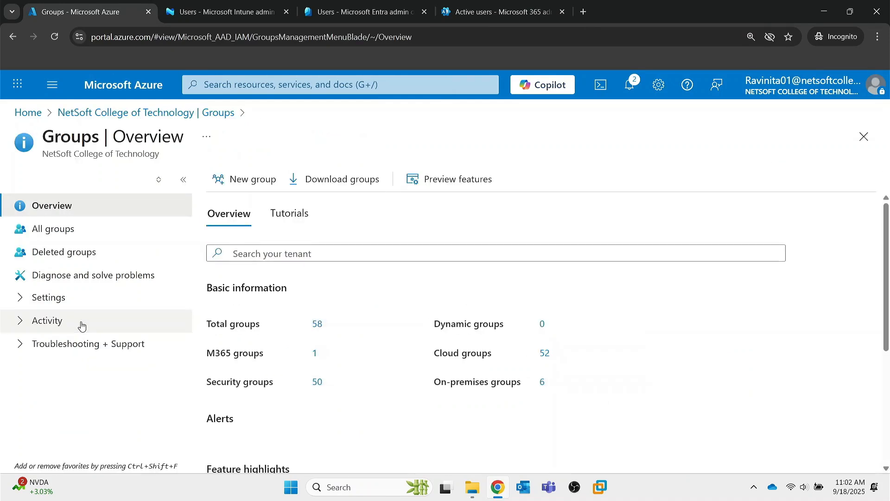
Step: Start a New group form with the group type left as Security
{"action": "left_click", "coordinate": [236, 185]}
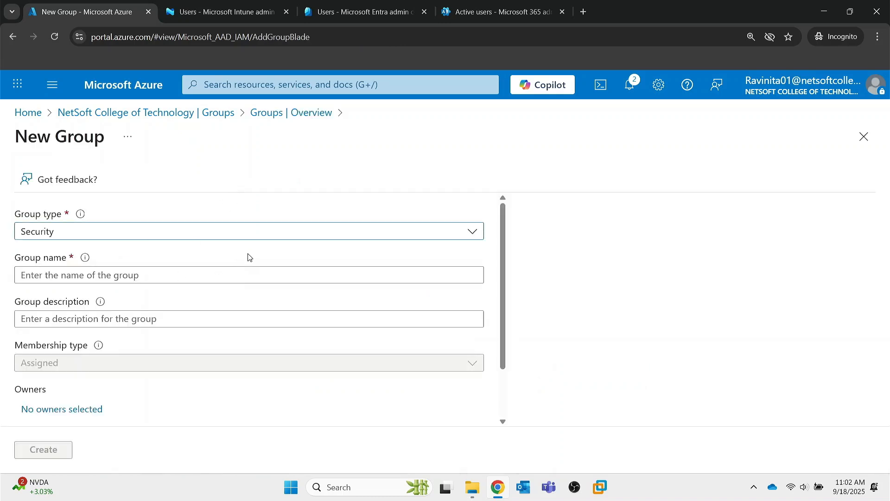
{"action": "left_click", "coordinate": [100, 233]}
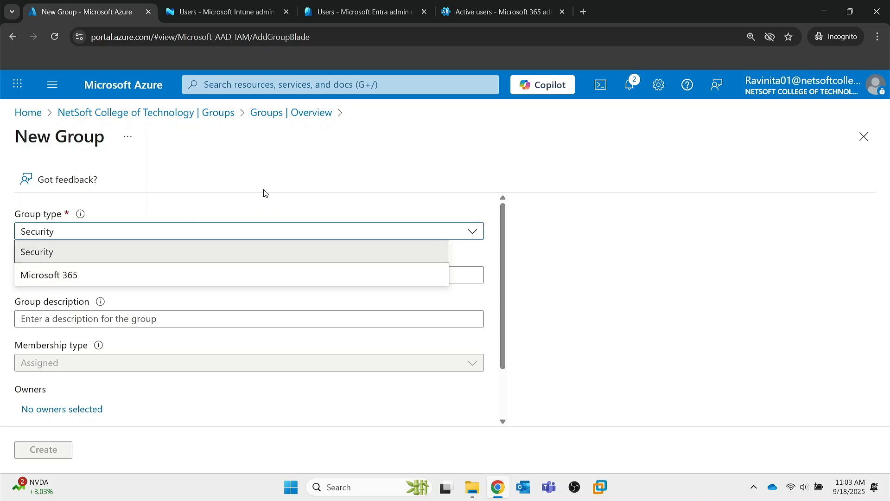
{"action": "left_click", "coordinate": [378, 180]}
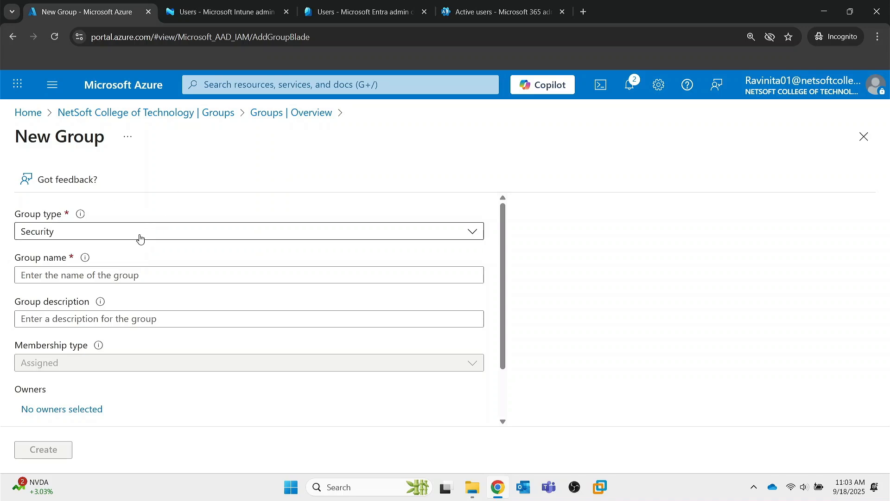
Step: Name the new Security group RSBDEMO and scroll down to Owners and Members
{"action": "left_click", "coordinate": [91, 280]}
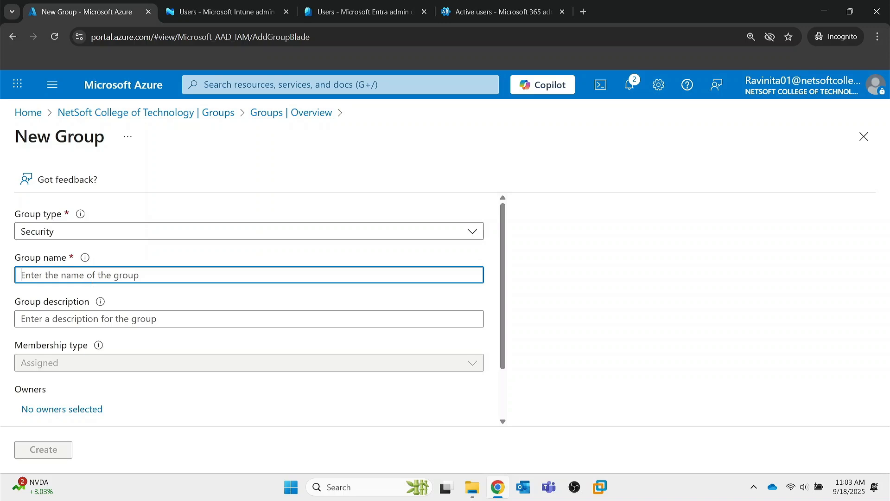
{"action": "type", "text": "RSBDEMO"}
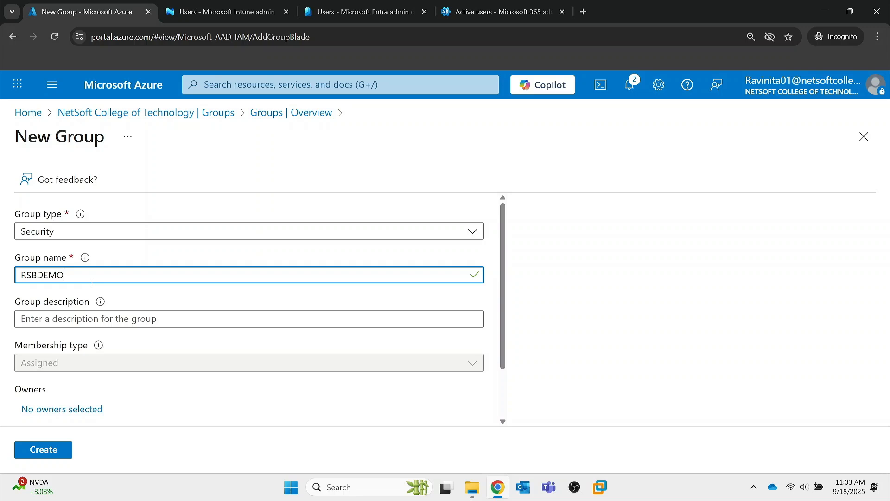
{"action": "left_click", "coordinate": [83, 327]}
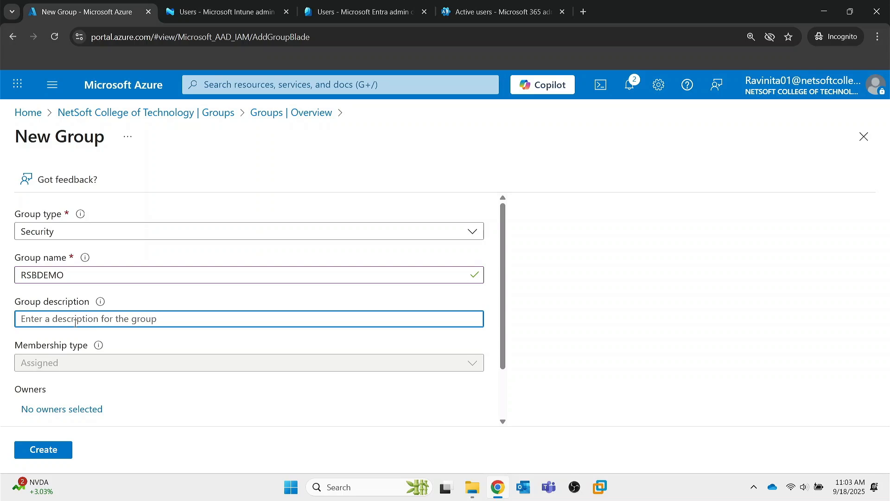
{"action": "scroll", "coordinate": [75, 322], "scroll_direction": "down", "scroll_amount": 1}
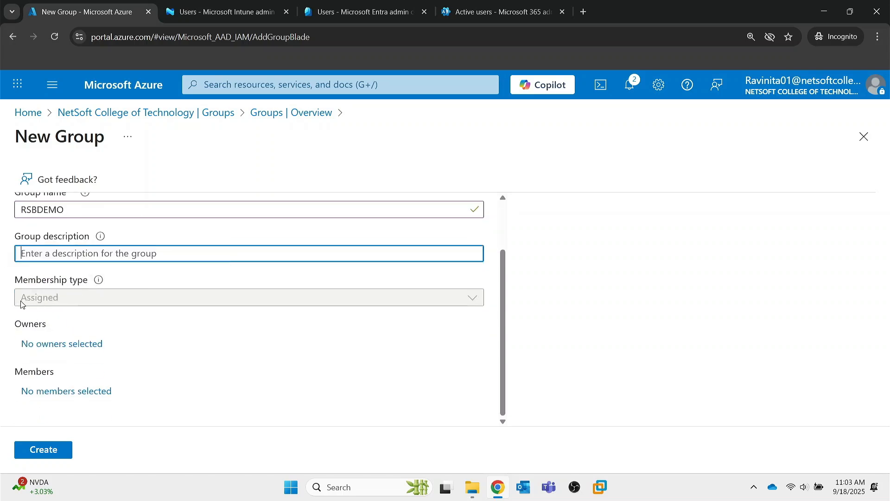
{"action": "left_click", "coordinate": [66, 308]}
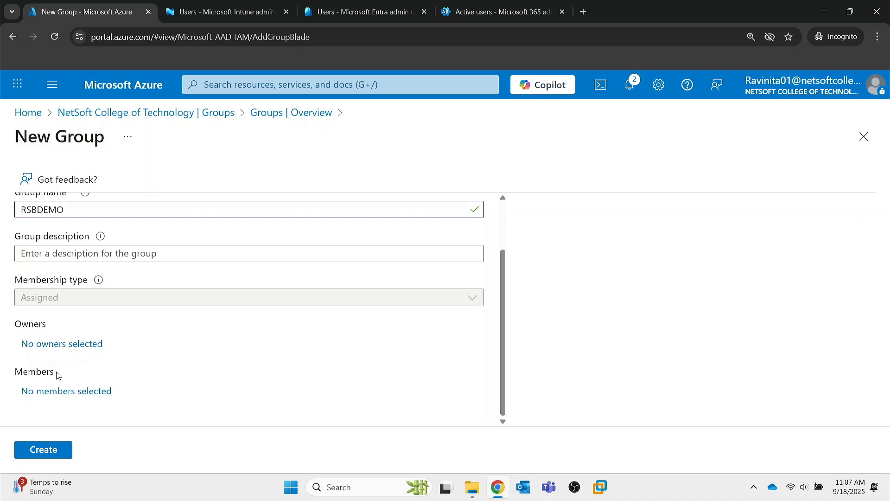
Step: Search rsbdemo, add both demo users as members, and create the RSBDEMO group
{"action": "left_click", "coordinate": [65, 391]}
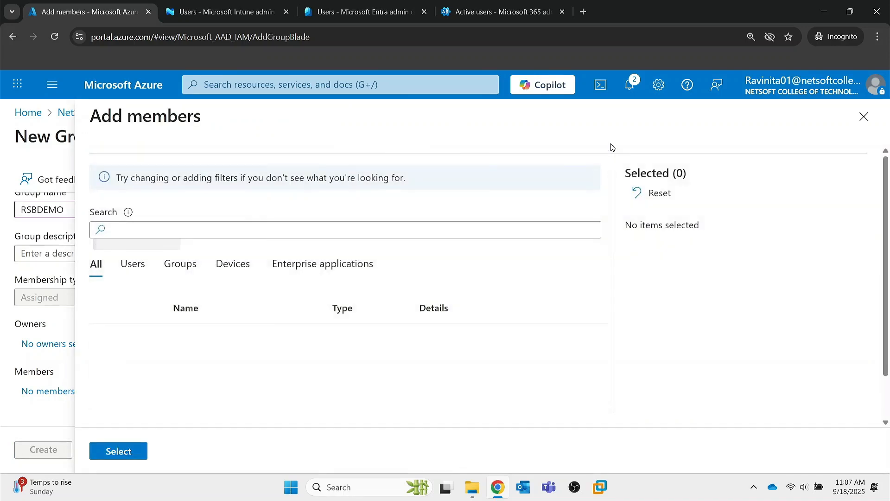
{"action": "left_click", "coordinate": [329, 230]}
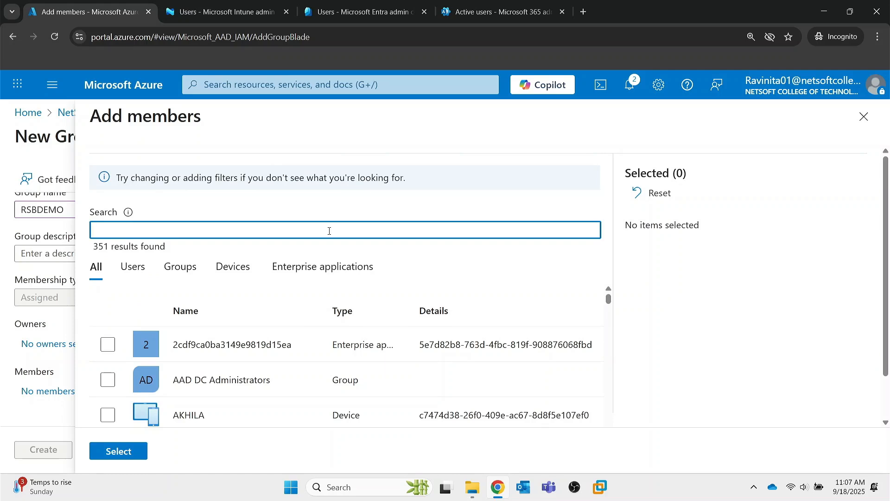
{"action": "type", "text": "rsbdemo"}
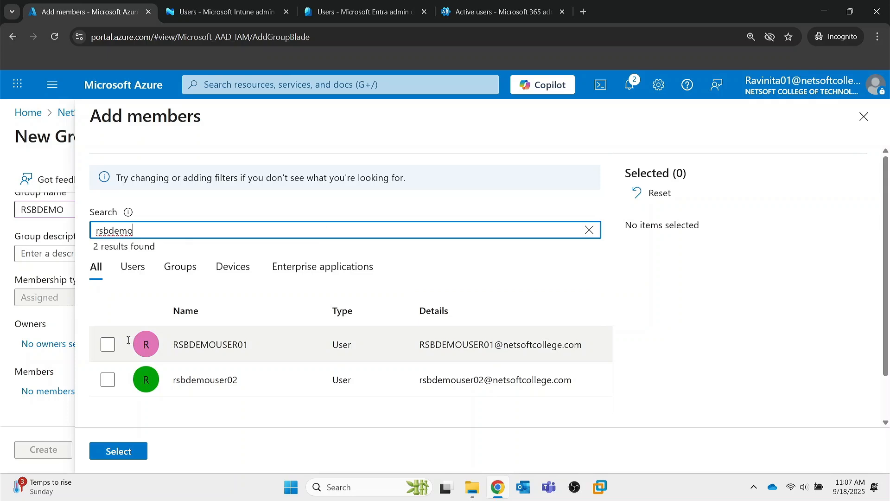
{"action": "left_click", "coordinate": [108, 344]}
{"action": "left_click", "coordinate": [108, 380]}
{"action": "left_click", "coordinate": [117, 449]}
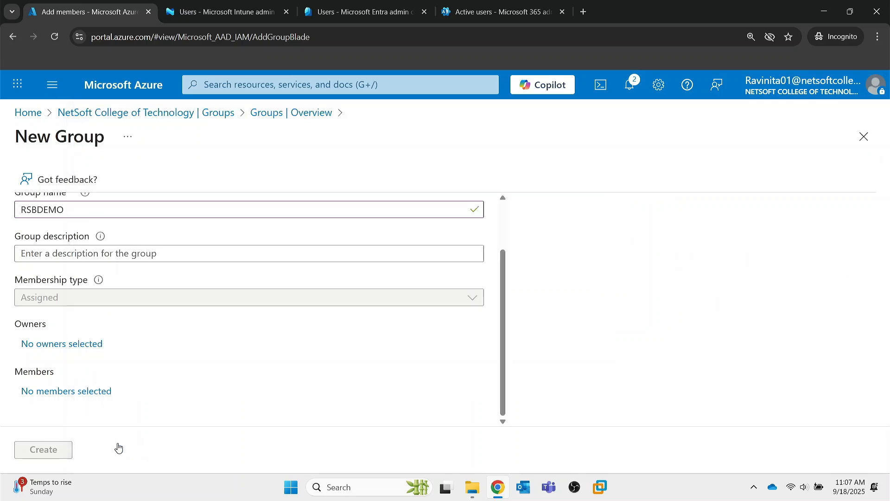
{"action": "left_click", "coordinate": [52, 452]}
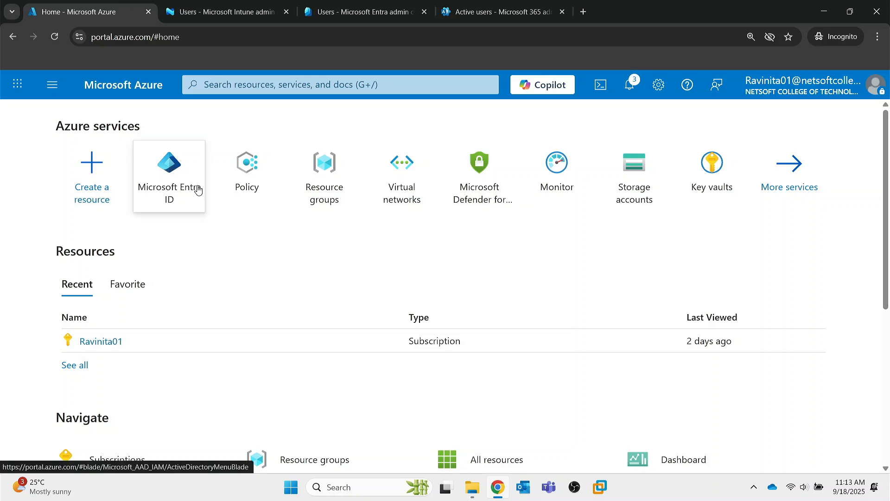
Step: In Entra ID Users, search 'rsbdemo' and open RSBDEMOUSER01's profile overview
{"action": "mouse_move", "coordinate": [194, 189]}
{"action": "left_click", "coordinate": [172, 166]}
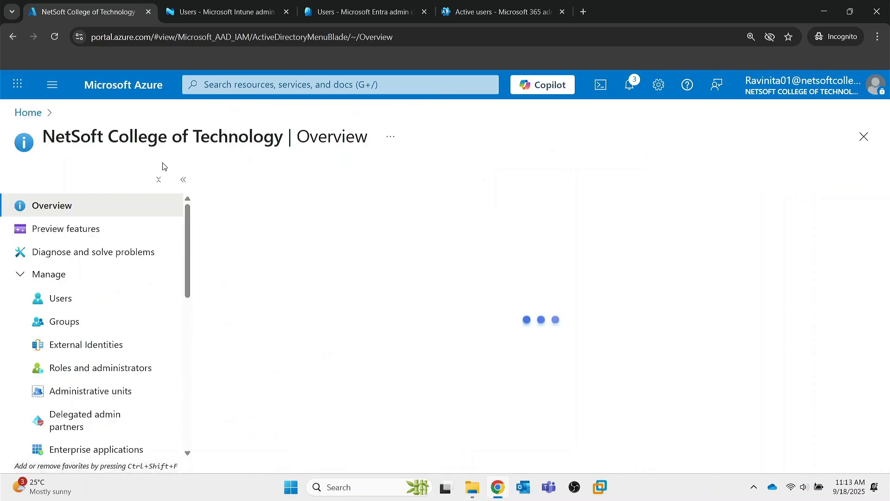
{"action": "left_click", "coordinate": [61, 298]}
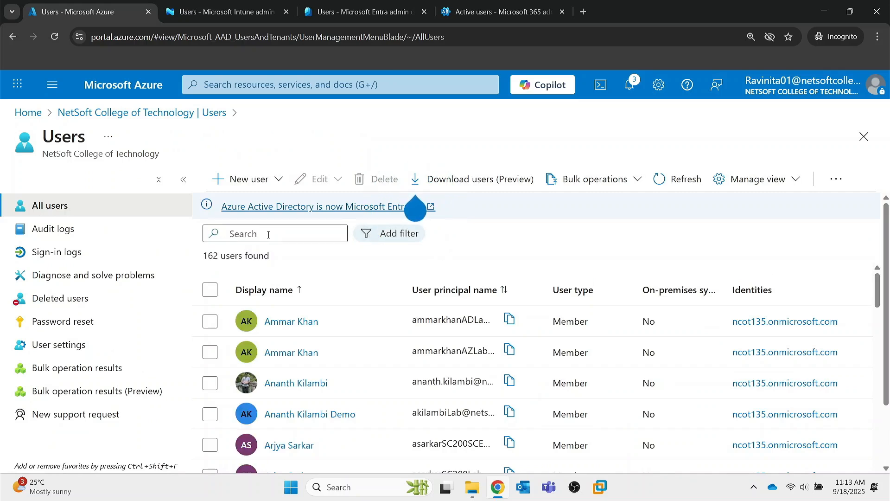
{"action": "left_click", "coordinate": [268, 234]}
{"action": "type", "text": "rs"}
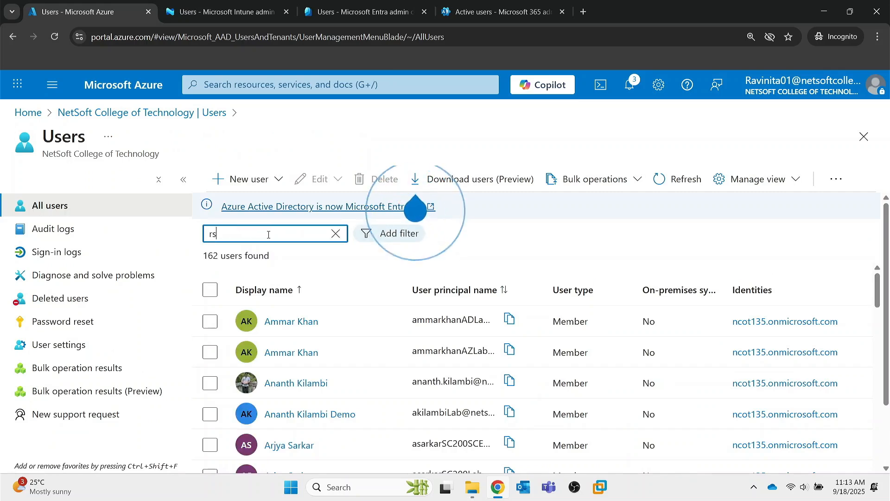
{"action": "type", "text": "bdemo"}
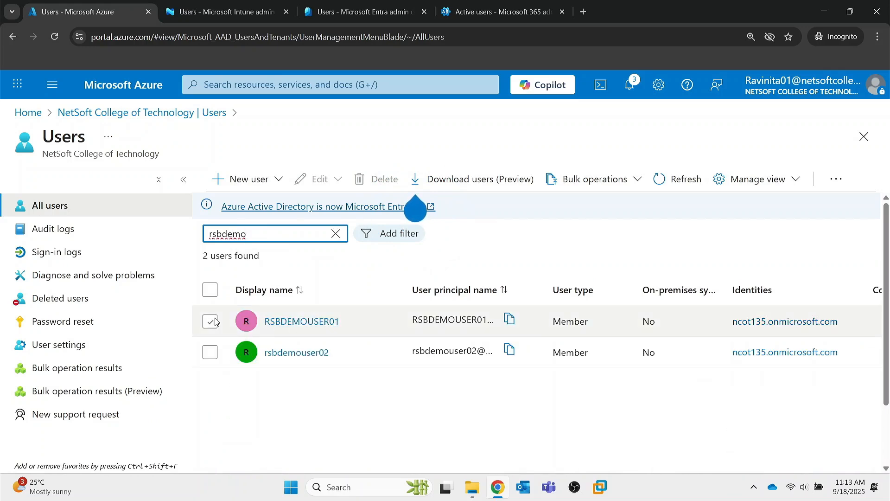
{"action": "left_click", "coordinate": [289, 326]}
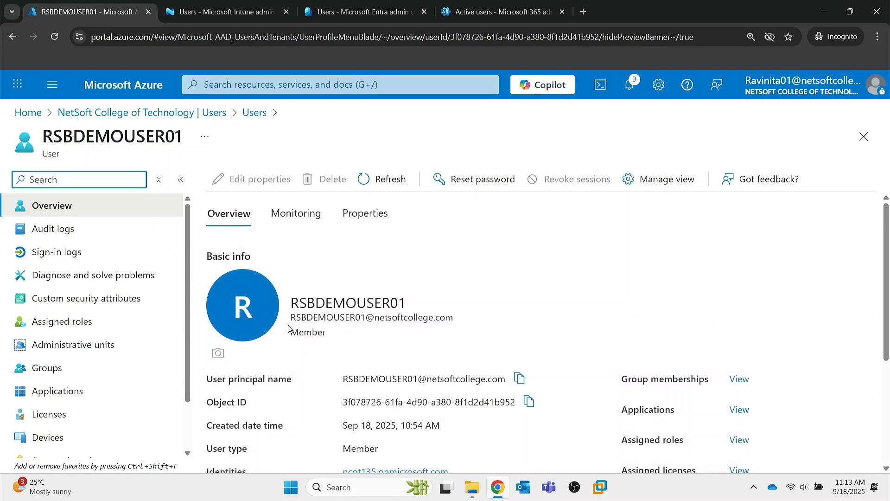
{"action": "scroll", "coordinate": [111, 319], "scroll_direction": "down", "scroll_amount": 3}
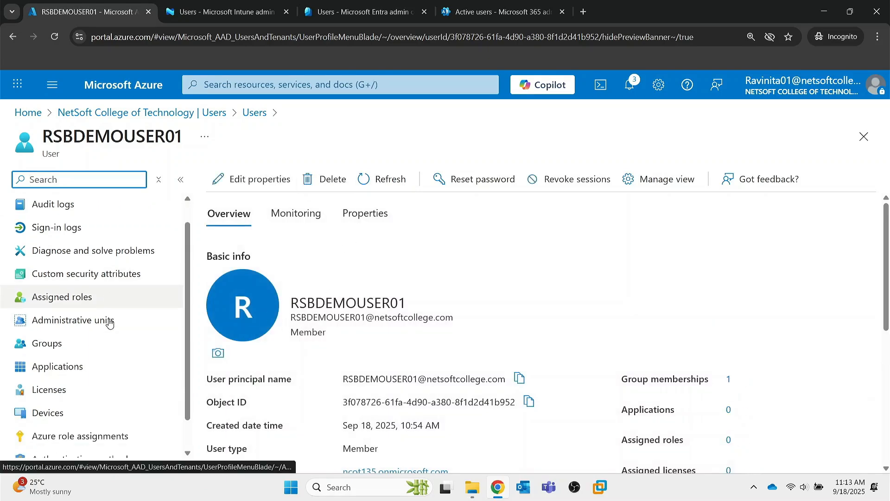
{"action": "scroll", "coordinate": [88, 265], "scroll_direction": "up", "scroll_amount": 3}
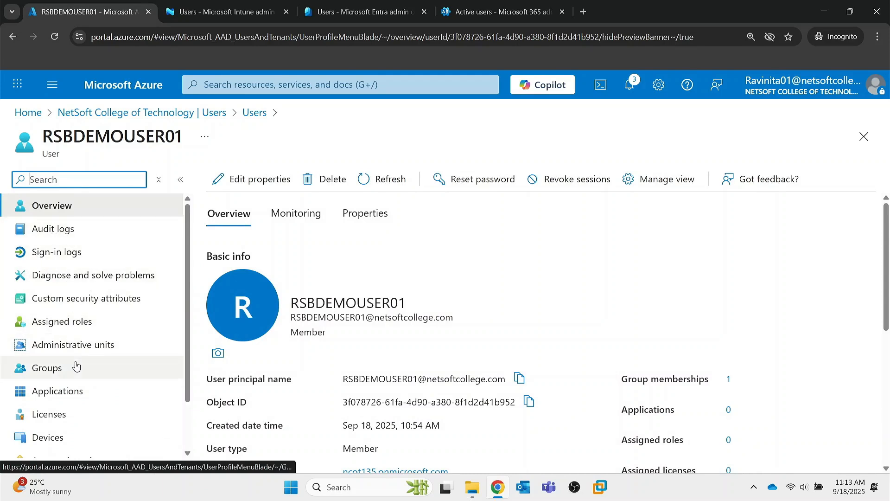
{"action": "scroll", "coordinate": [77, 366], "scroll_direction": "down", "scroll_amount": 3}
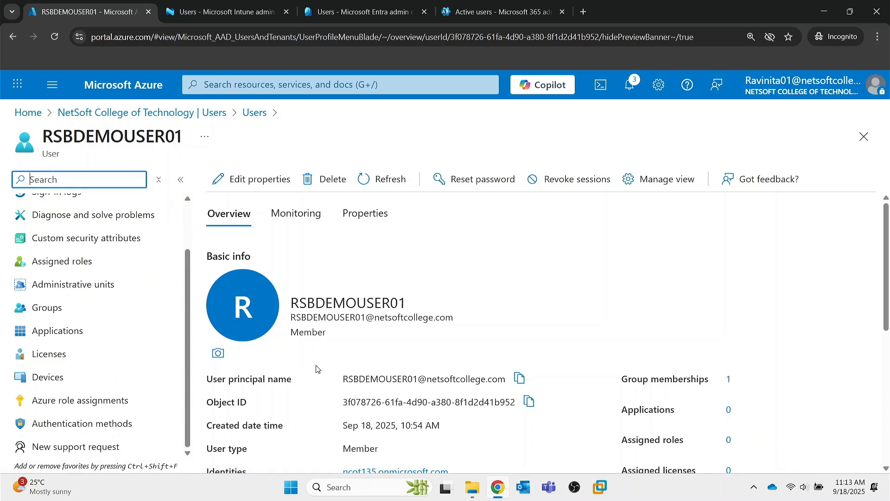
Step: Open the demo user's Edit properties and keep the user type as Member
{"action": "left_click", "coordinate": [254, 185]}
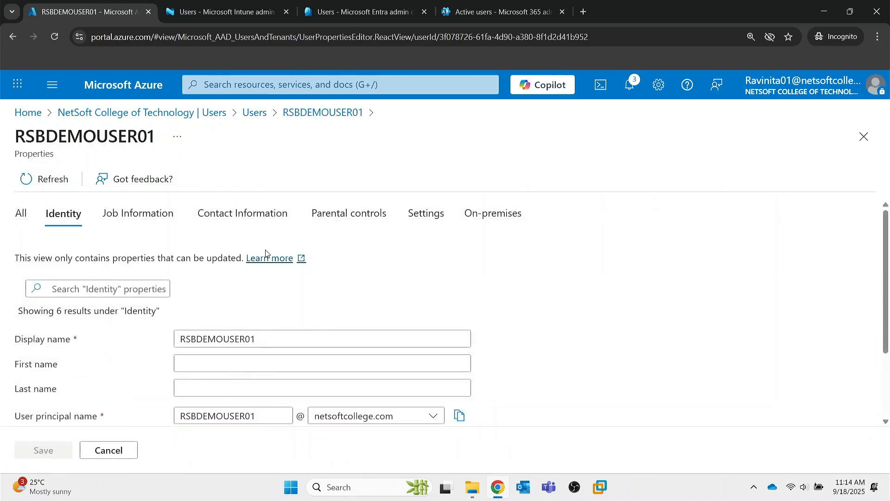
{"action": "scroll", "coordinate": [242, 298], "scroll_direction": "down", "scroll_amount": 2}
{"action": "scroll", "coordinate": [141, 305], "scroll_direction": "up", "scroll_amount": 2}
{"action": "scroll", "coordinate": [204, 292], "scroll_direction": "down", "scroll_amount": 2}
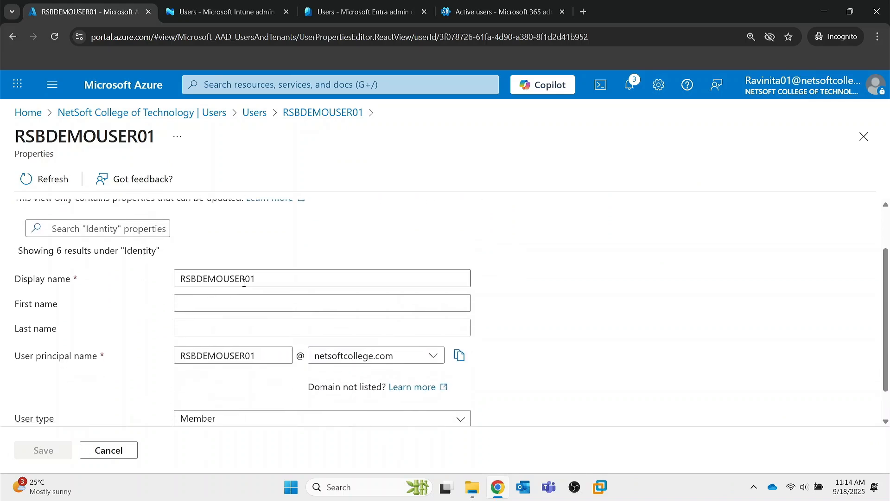
{"action": "scroll", "coordinate": [227, 392], "scroll_direction": "down", "scroll_amount": 1}
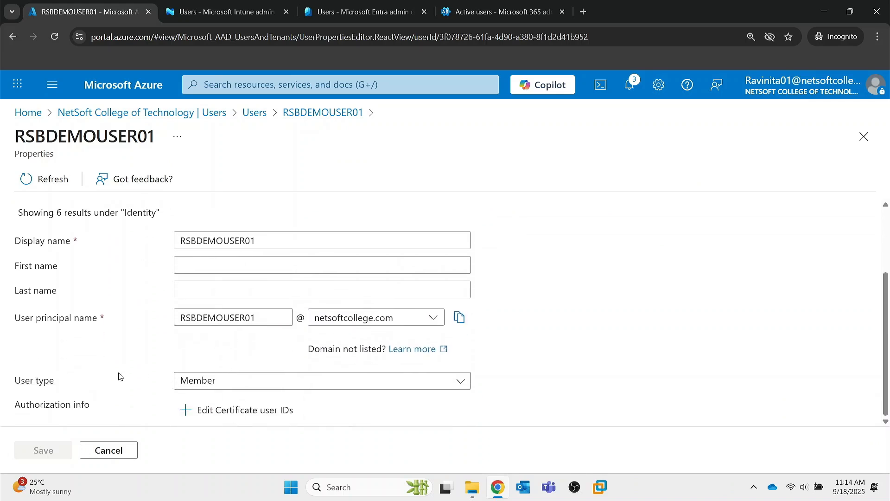
{"action": "left_click", "coordinate": [226, 388]}
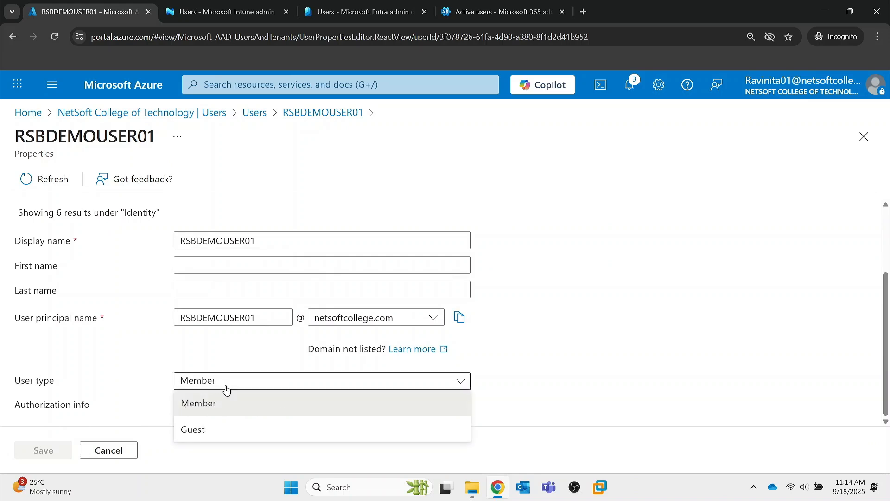
{"action": "left_click", "coordinate": [144, 384]}
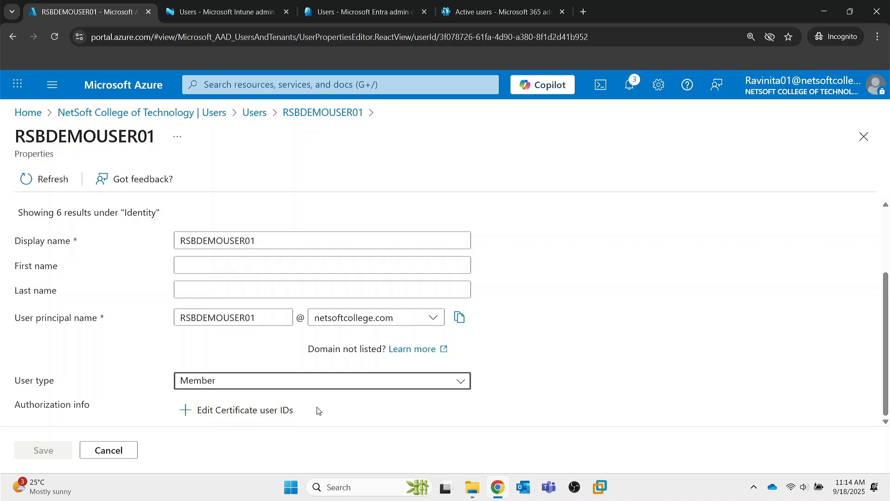
{"action": "scroll", "coordinate": [160, 324], "scroll_direction": "up", "scroll_amount": 3}
Step: Review the Job Information, Contact Information, Parental controls, Settings and On-premises property categories
{"action": "left_click", "coordinate": [146, 215]}
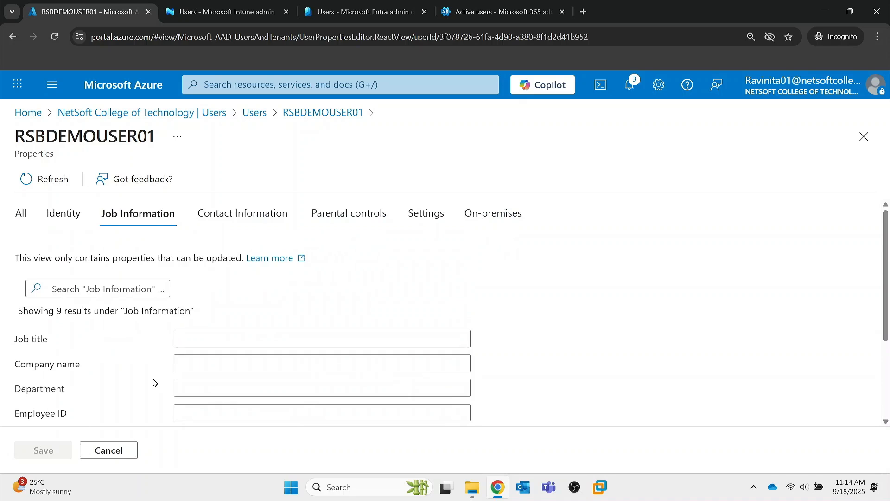
{"action": "left_click", "coordinate": [246, 215]}
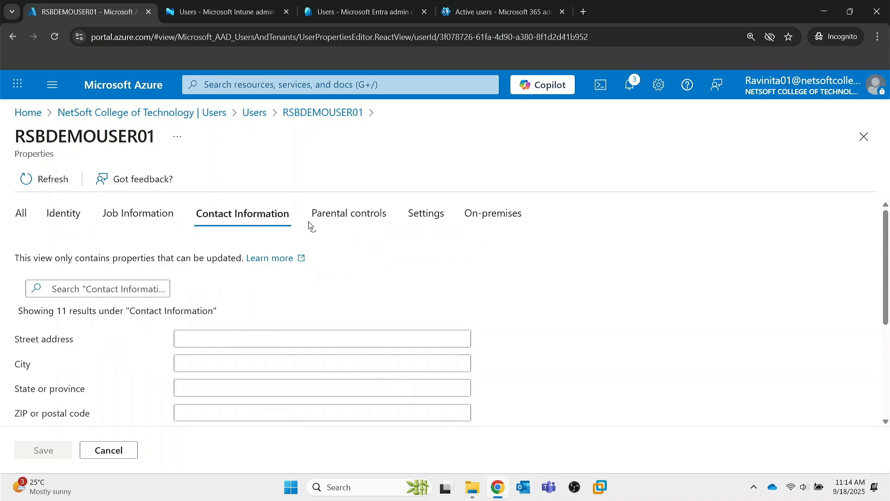
{"action": "left_click", "coordinate": [333, 222]}
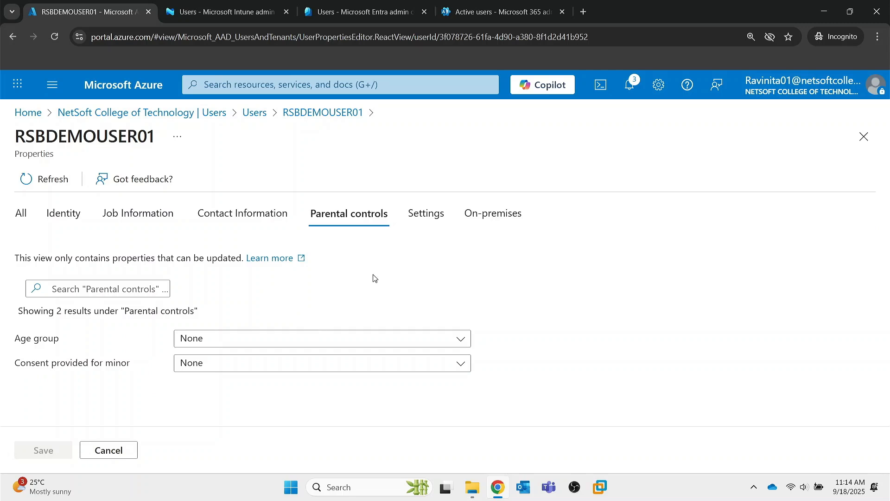
{"action": "left_click", "coordinate": [438, 218]}
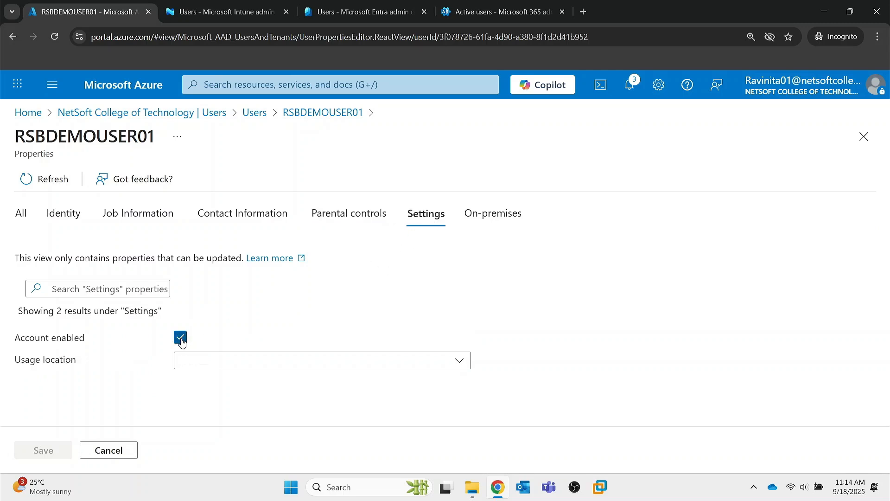
{"action": "left_click", "coordinate": [477, 219]}
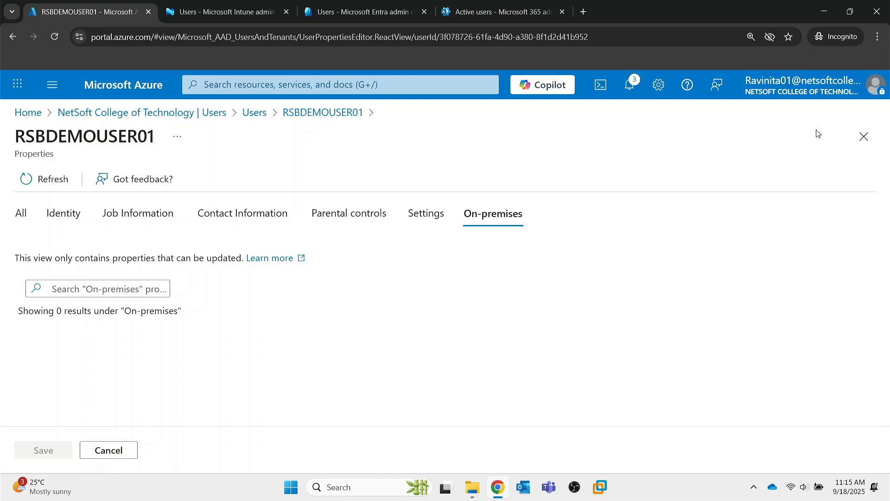
Step: Close the properties editor without saving and go to the tenant's All groups list
{"action": "left_click", "coordinate": [864, 136]}
{"action": "left_click", "coordinate": [144, 113]}
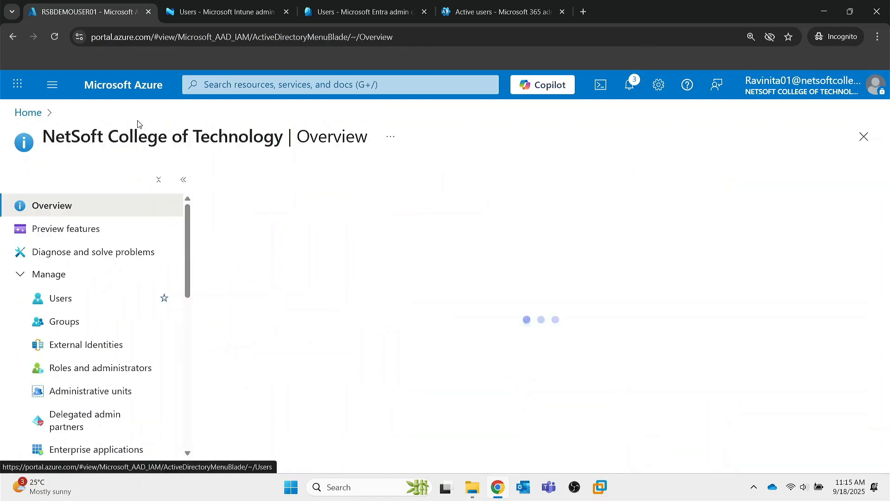
{"action": "left_click", "coordinate": [71, 321]}
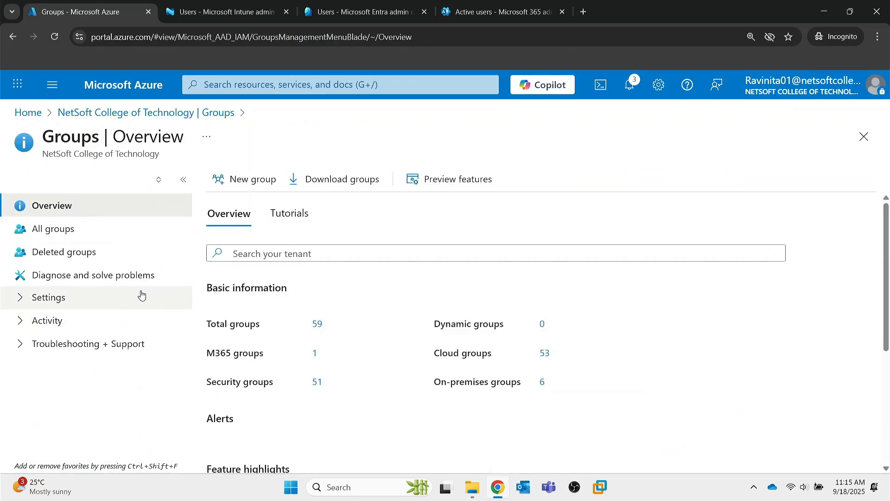
{"action": "left_click", "coordinate": [60, 229]}
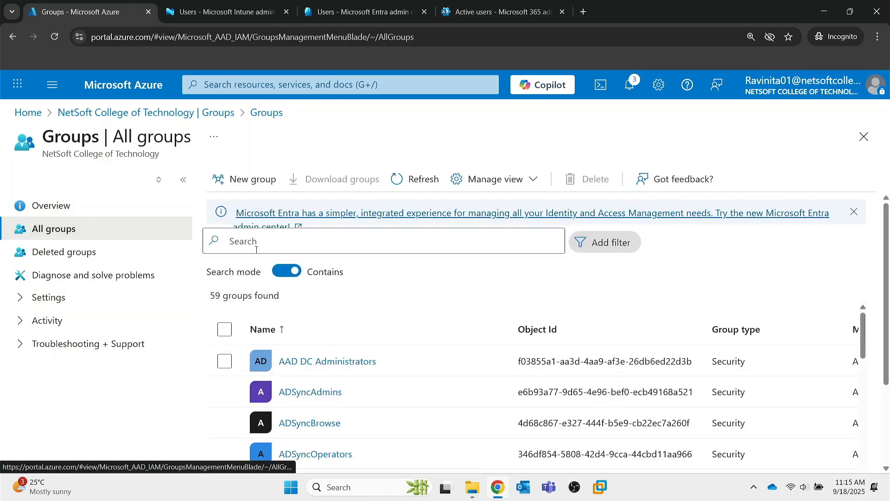
Step: Search groups for 'rsbde', open RSBDEMO and expand its Manage options
{"action": "left_click", "coordinate": [283, 242]}
{"action": "type", "text": "rsbde"}
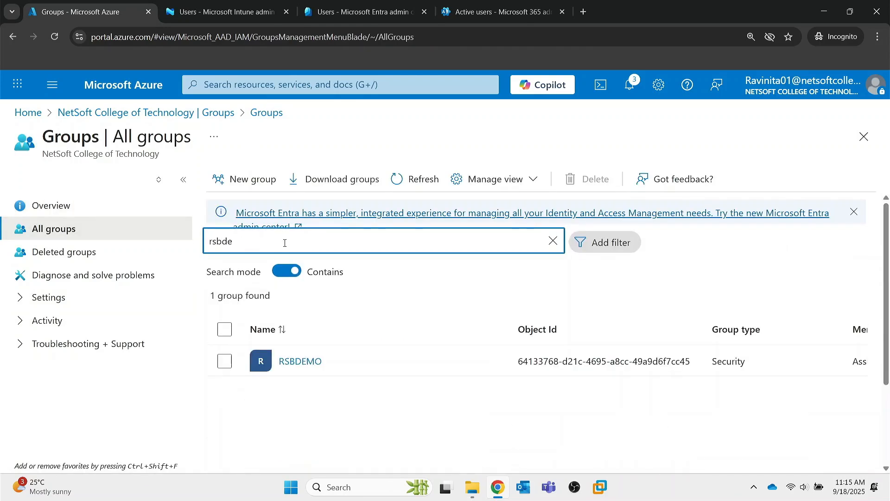
{"action": "left_click", "coordinate": [309, 361]}
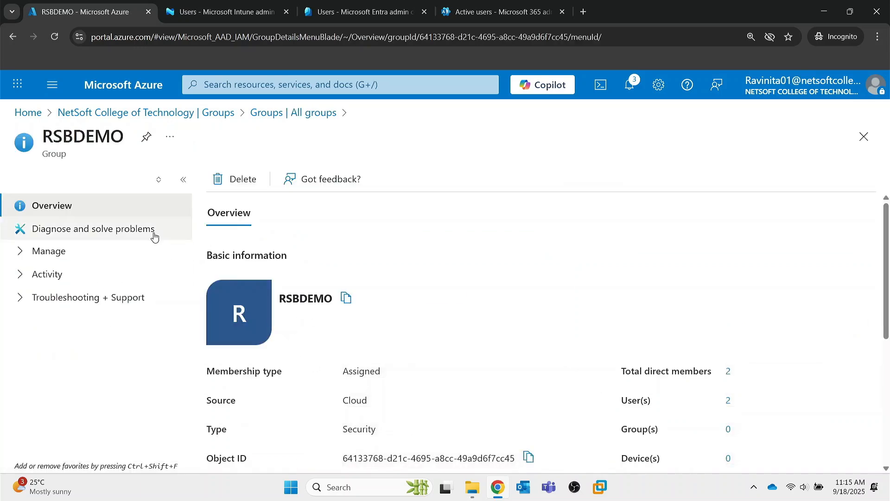
{"action": "left_click", "coordinate": [27, 253]}
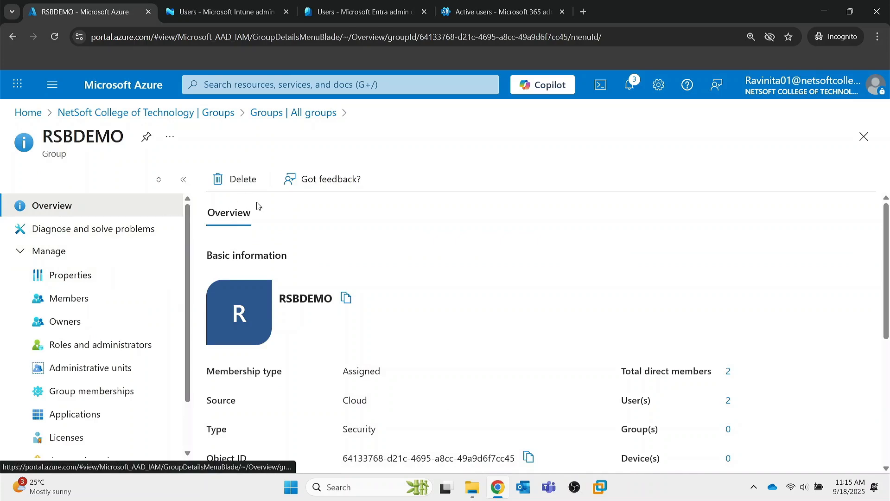
Step: Inspect the RSBDEMO group's properties and Group type, then close back to the tenant overview
{"action": "left_click", "coordinate": [69, 276]}
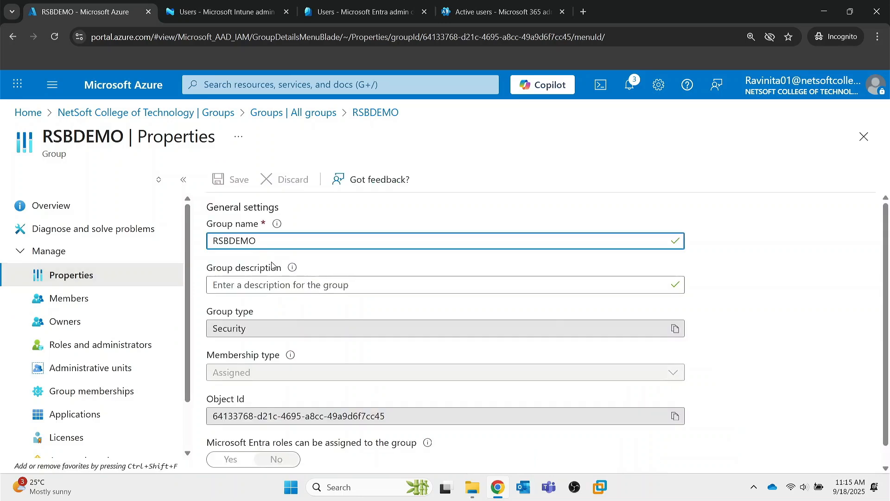
{"action": "scroll", "coordinate": [282, 301], "scroll_direction": "down", "scroll_amount": 1}
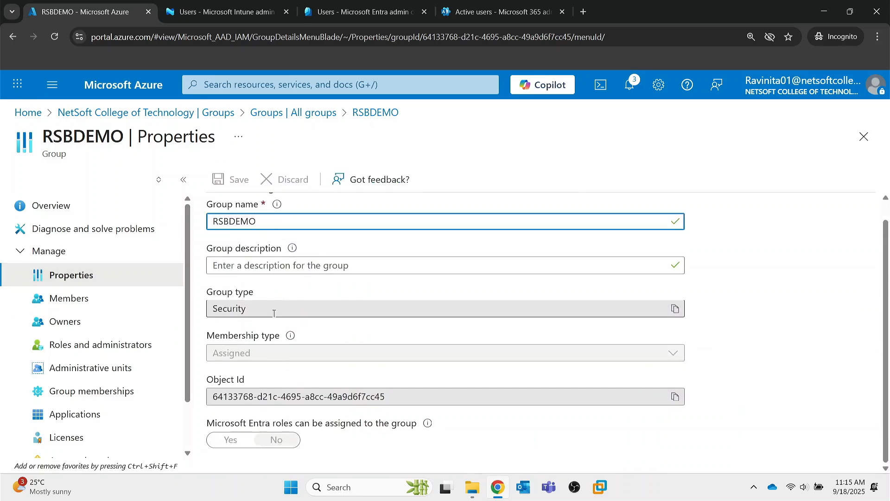
{"action": "left_click", "coordinate": [273, 314]}
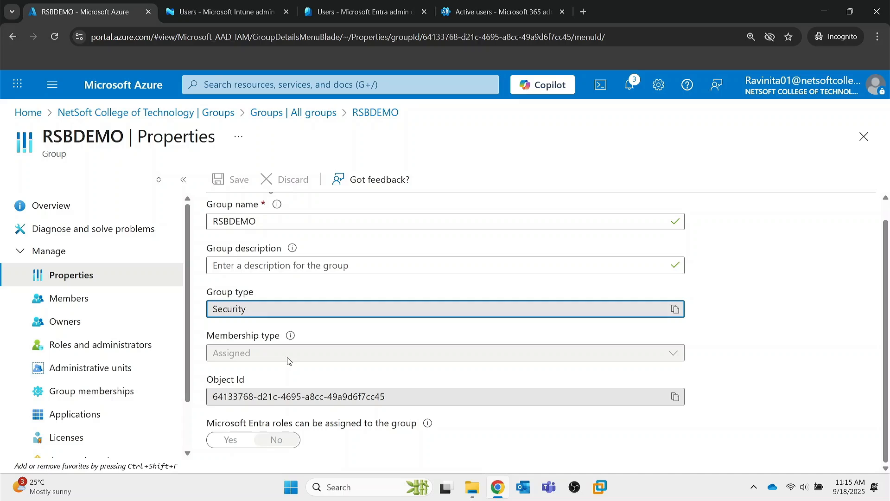
{"action": "scroll", "coordinate": [288, 359], "scroll_direction": "up", "scroll_amount": 1}
{"action": "scroll", "coordinate": [453, 315], "scroll_direction": "down", "scroll_amount": 1}
{"action": "left_click", "coordinate": [864, 137]}
{"action": "left_click", "coordinate": [866, 139]}
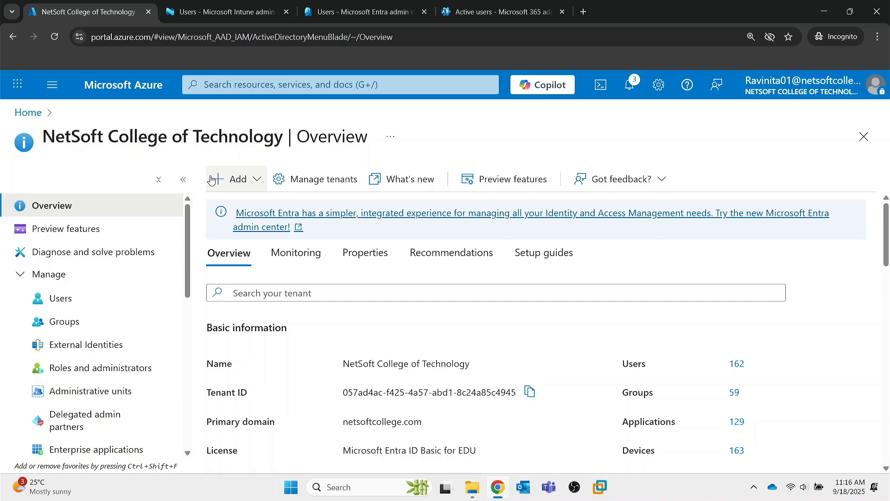
Step: From Azure Home, go to Microsoft Entra ID and its Licenses page
{"action": "left_click", "coordinate": [139, 85]}
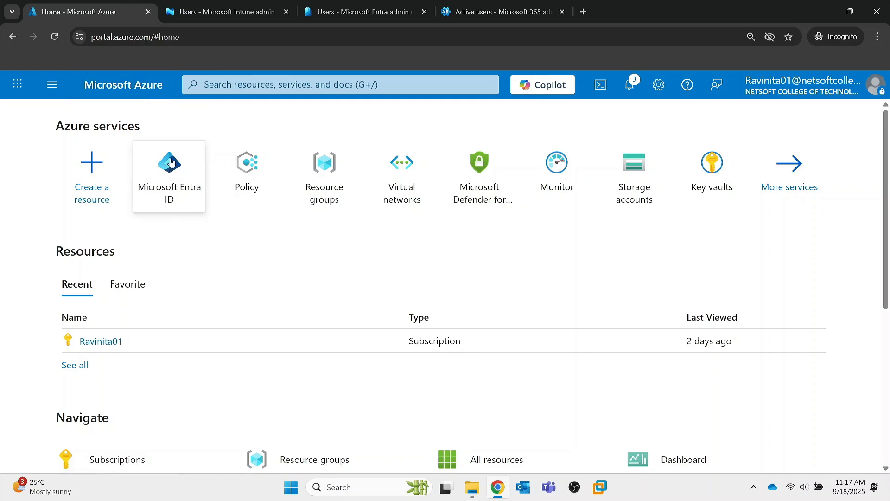
{"action": "left_click", "coordinate": [170, 163]}
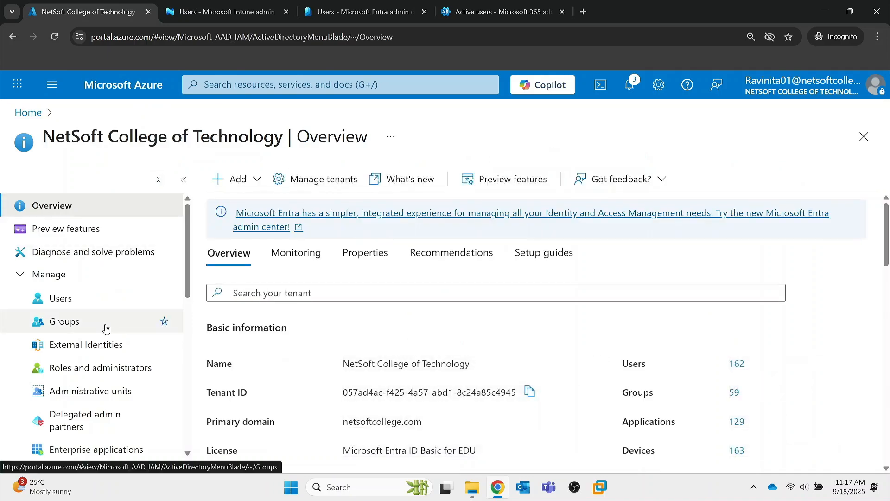
{"action": "scroll", "coordinate": [99, 334], "scroll_direction": "down", "scroll_amount": 3}
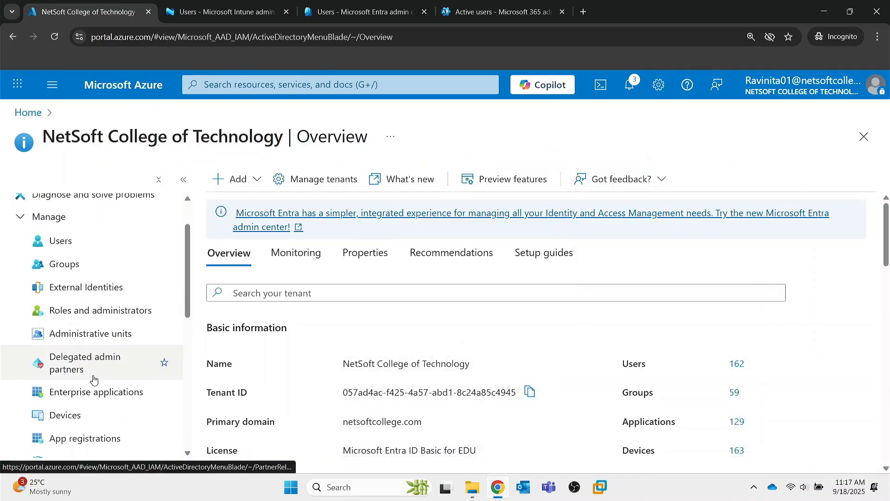
{"action": "scroll", "coordinate": [94, 379], "scroll_direction": "down", "scroll_amount": 6}
{"action": "left_click", "coordinate": [76, 406]}
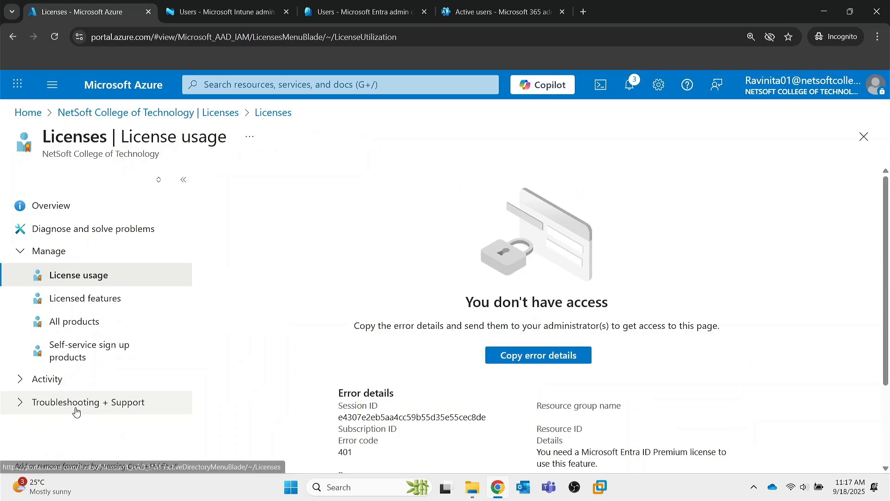
Step: Review all license products with totals and assignments, then return to the Microsoft 365 admin center
{"action": "left_click", "coordinate": [60, 323]}
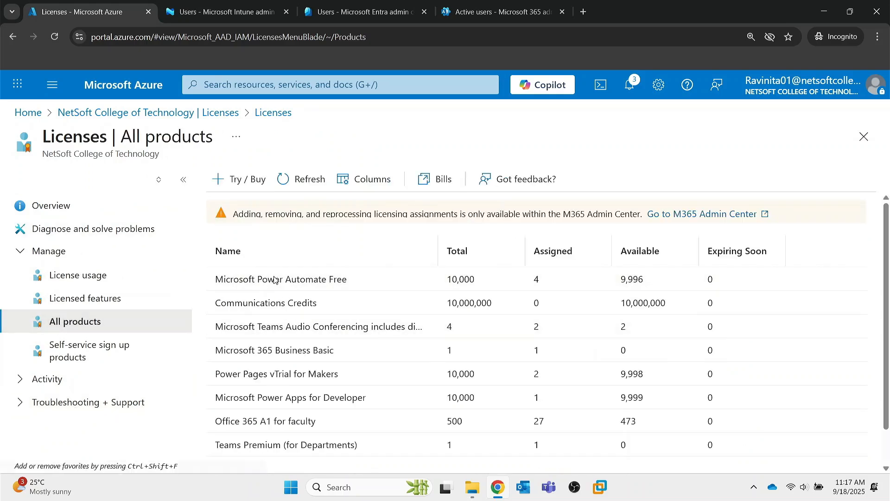
{"action": "scroll", "coordinate": [281, 319], "scroll_direction": "down", "scroll_amount": 1}
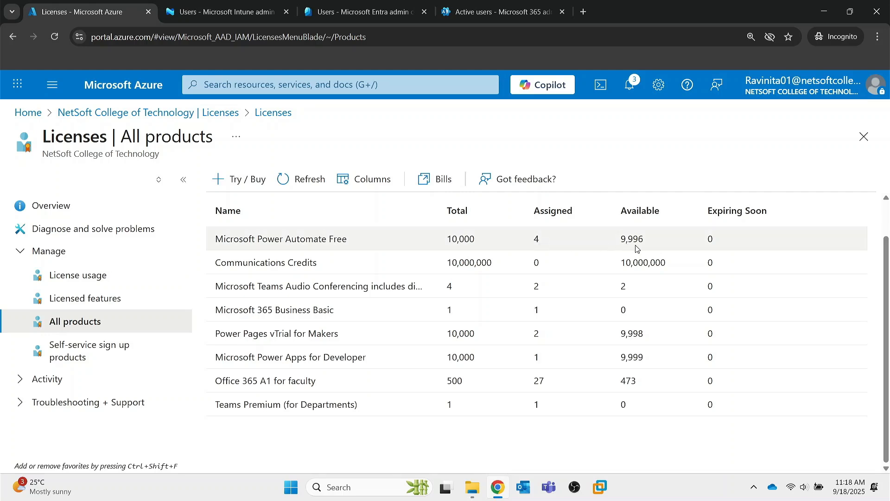
{"action": "scroll", "coordinate": [718, 247], "scroll_direction": "up", "scroll_amount": 2}
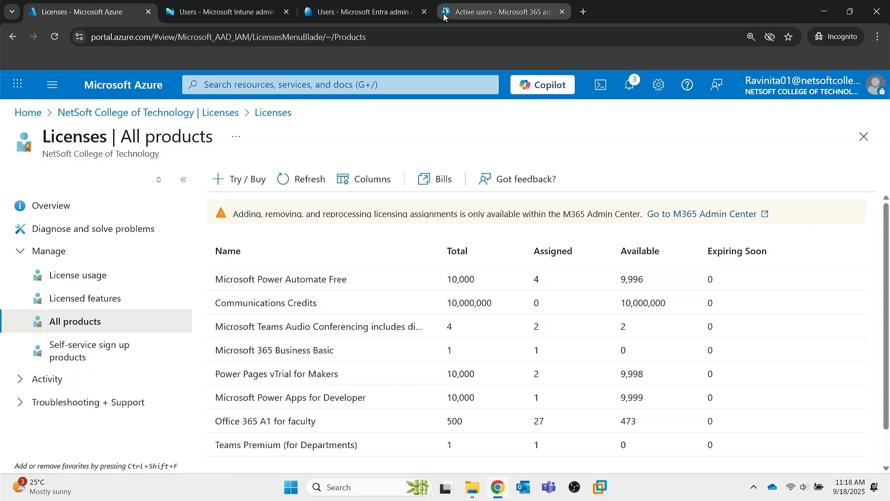
{"action": "left_click", "coordinate": [474, 14]}
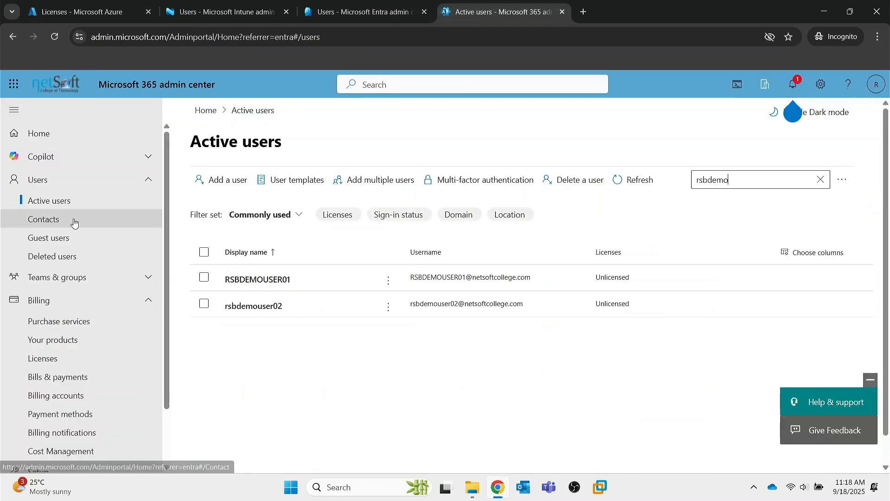
{"action": "left_click", "coordinate": [148, 184]}
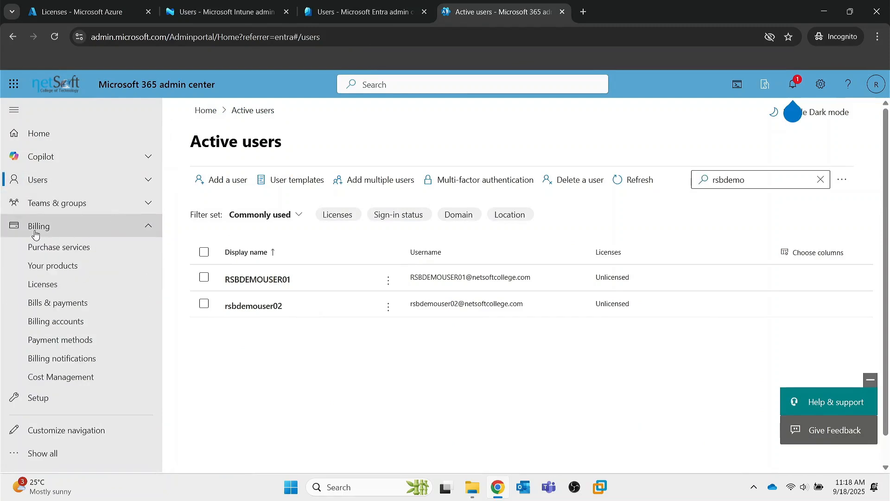
Step: Open Billing > Licenses and scroll through the 8 subscription products
{"action": "left_click", "coordinate": [43, 283]}
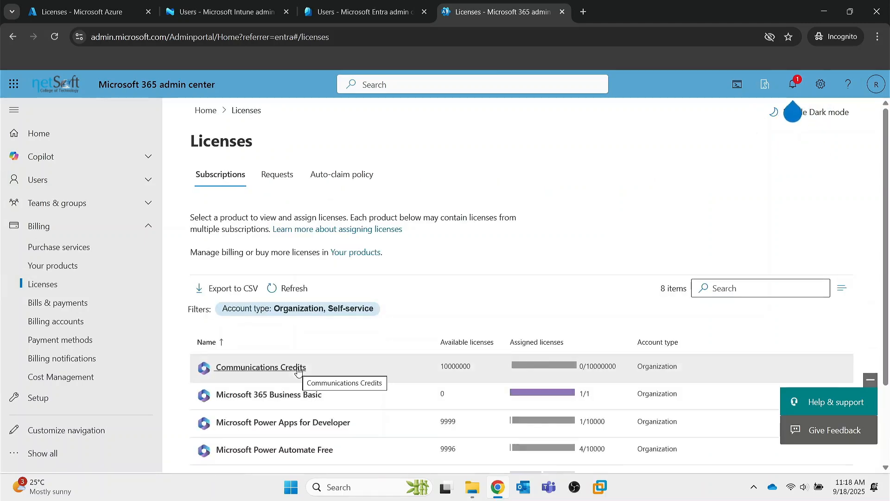
{"action": "scroll", "coordinate": [298, 367], "scroll_direction": "down", "scroll_amount": 3}
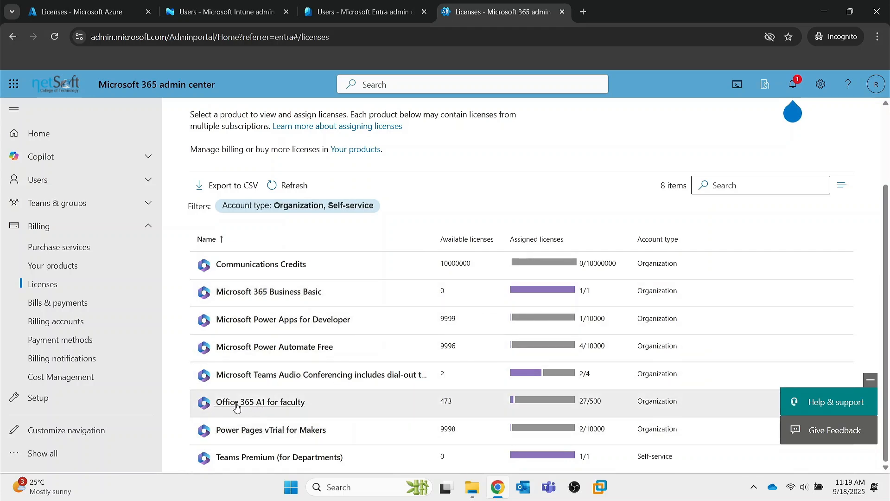
Step: Open Office 365 A1 for faculty, check its Groups tab is empty, and return to Users
{"action": "left_click", "coordinate": [273, 407]}
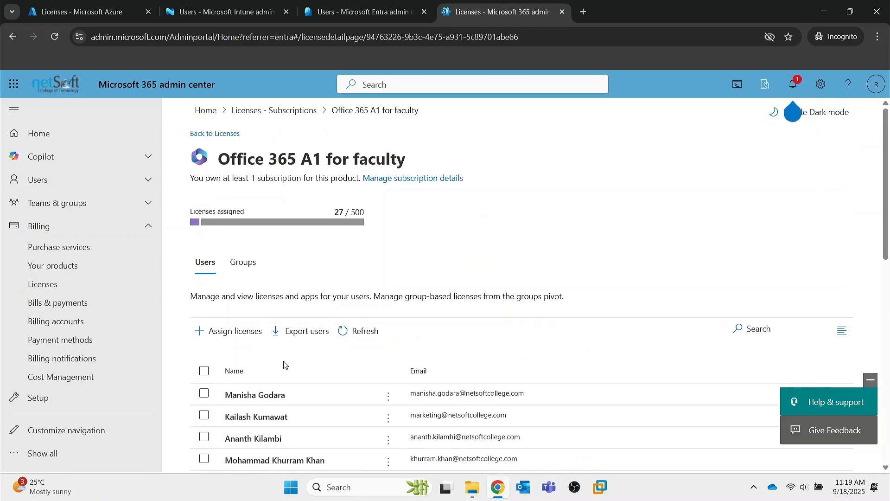
{"action": "scroll", "coordinate": [301, 362], "scroll_direction": "down", "scroll_amount": 2}
{"action": "scroll", "coordinate": [231, 232], "scroll_direction": "up", "scroll_amount": 2}
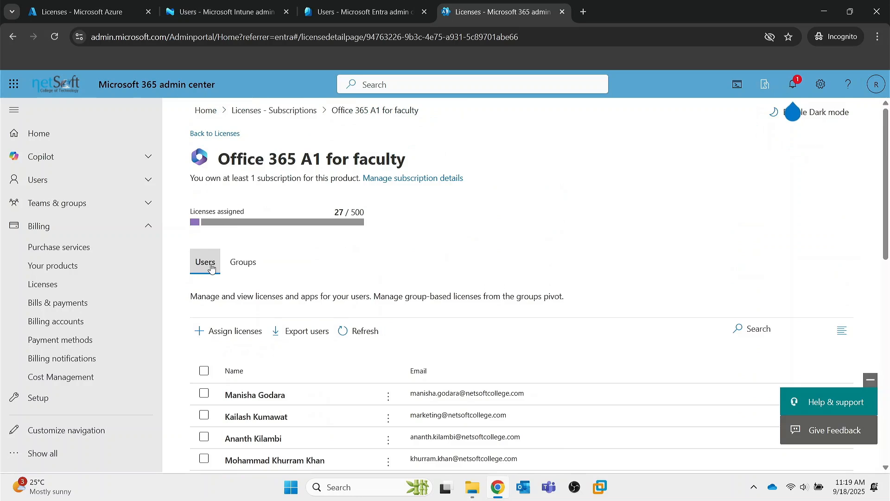
{"action": "left_click", "coordinate": [243, 262]}
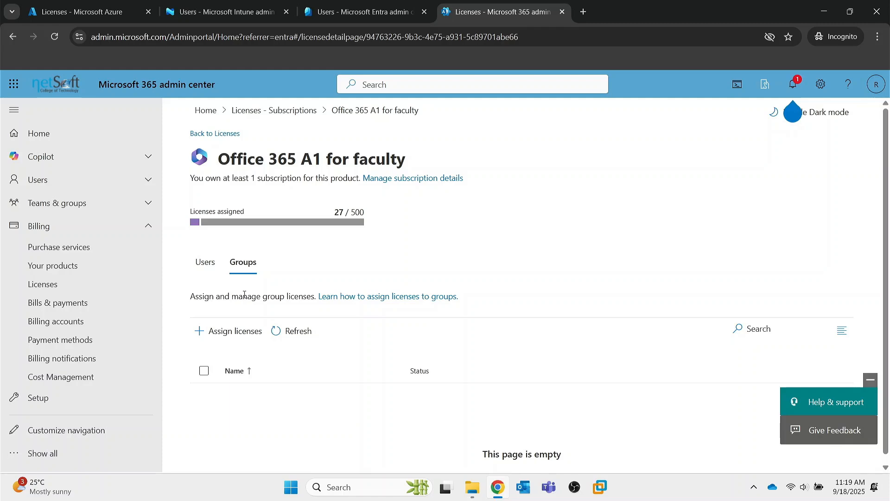
{"action": "left_click", "coordinate": [210, 276]}
{"action": "left_click", "coordinate": [232, 337]}
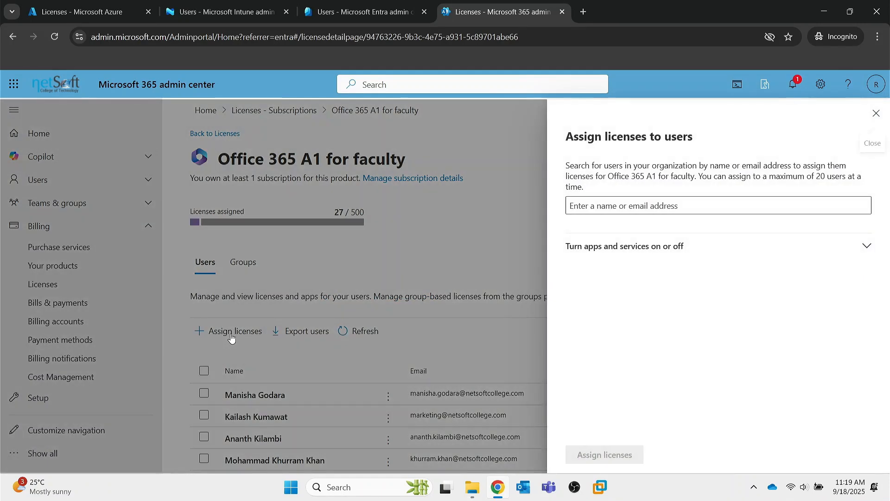
{"action": "left_click", "coordinate": [635, 207]}
{"action": "type", "text": "RSBDEMOUSER01"}
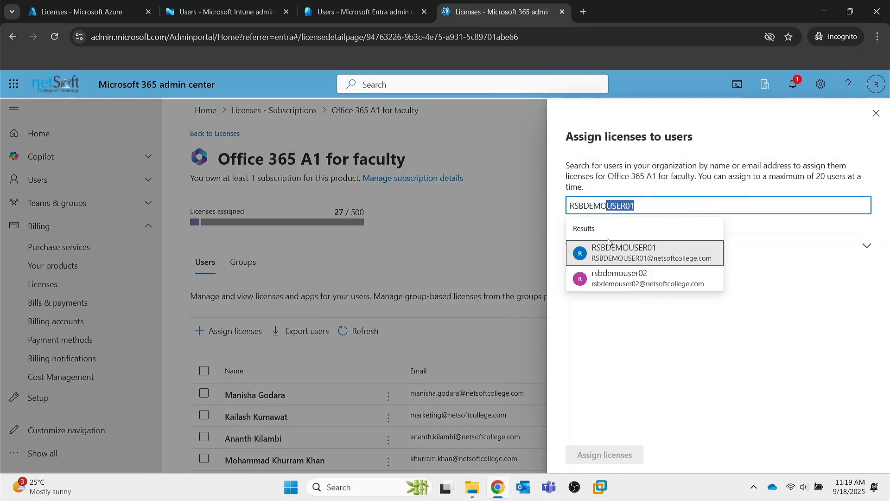
{"action": "left_click", "coordinate": [641, 256]}
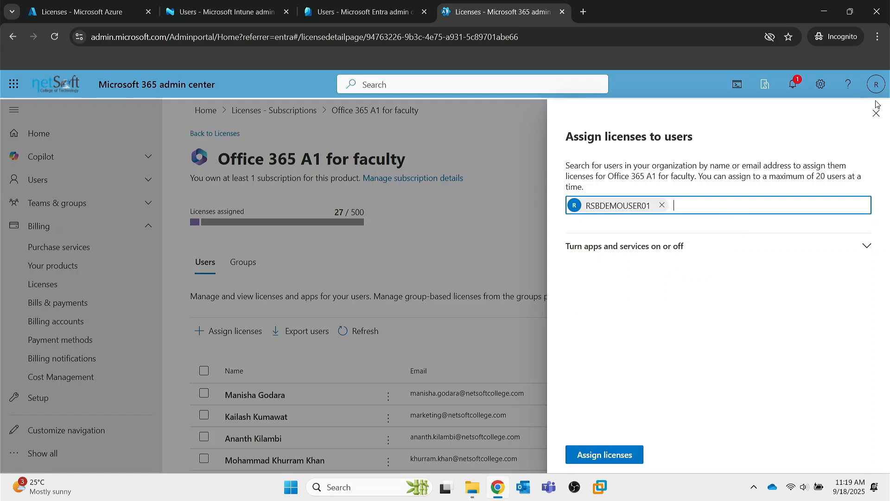
{"action": "left_click", "coordinate": [875, 114]}
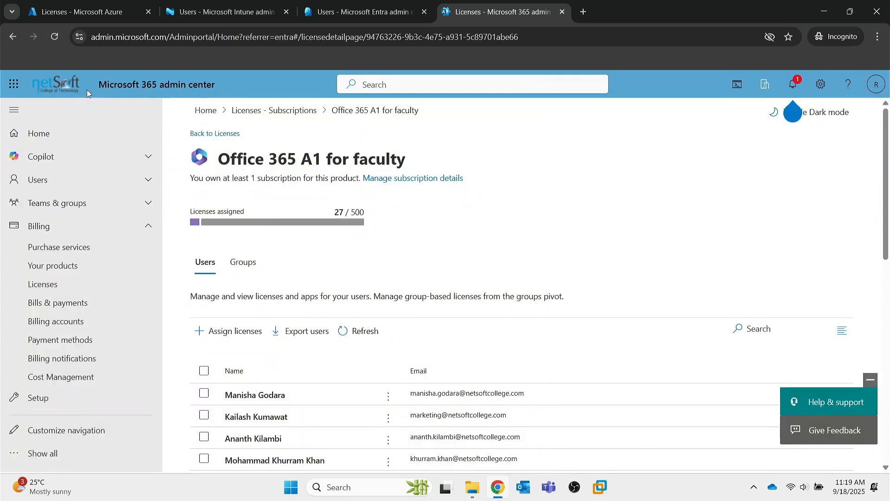
Step: Glance at the Azure license products, then open Billing > Purchase services in the admin center
{"action": "left_click", "coordinate": [139, 13]}
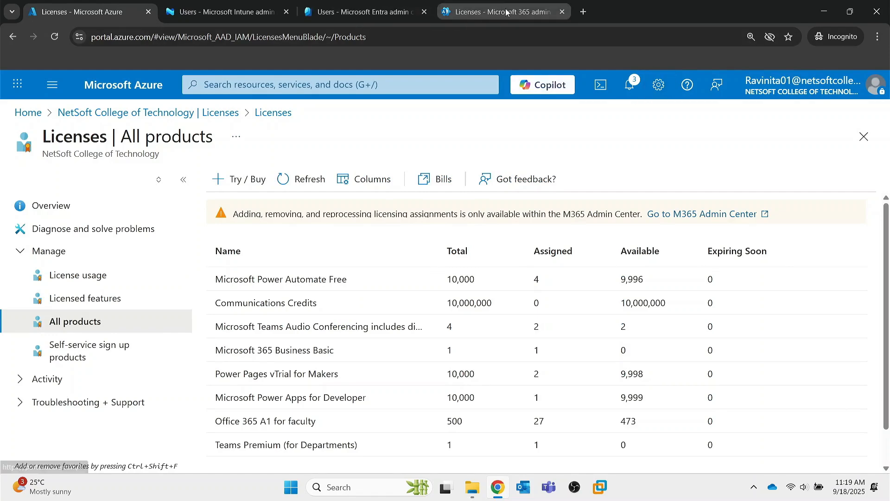
{"action": "left_click", "coordinate": [487, 5]}
{"action": "left_click", "coordinate": [54, 249]}
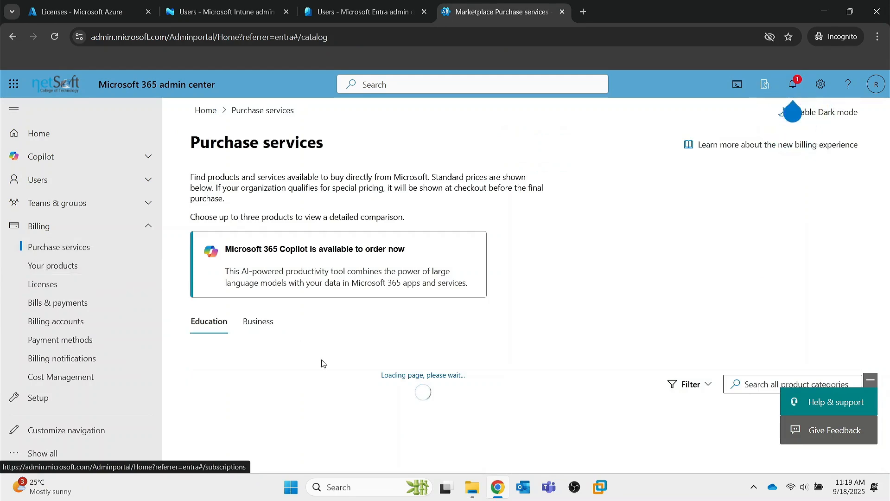
Step: Filter the Purchase services catalog to Microsoft 365 products
{"action": "scroll", "coordinate": [362, 289], "scroll_direction": "down", "scroll_amount": 10}
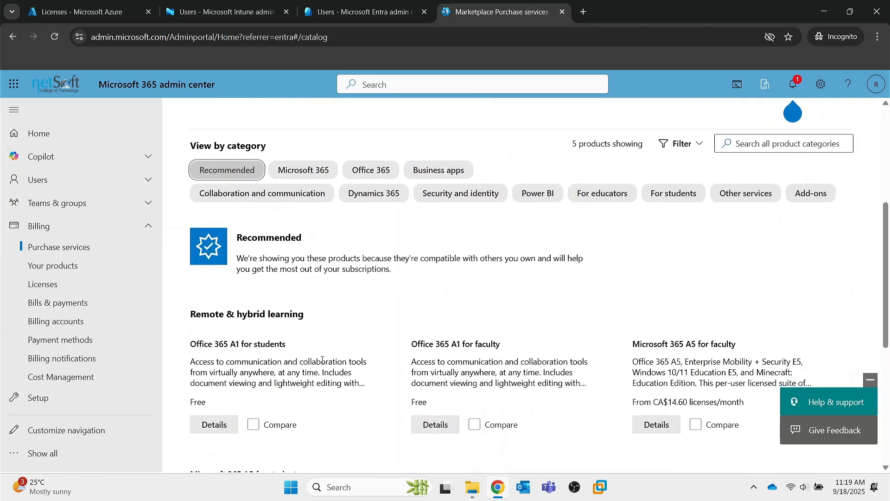
{"action": "scroll", "coordinate": [429, 375], "scroll_direction": "down", "scroll_amount": 3}
{"action": "scroll", "coordinate": [430, 377], "scroll_direction": "up", "scroll_amount": 8}
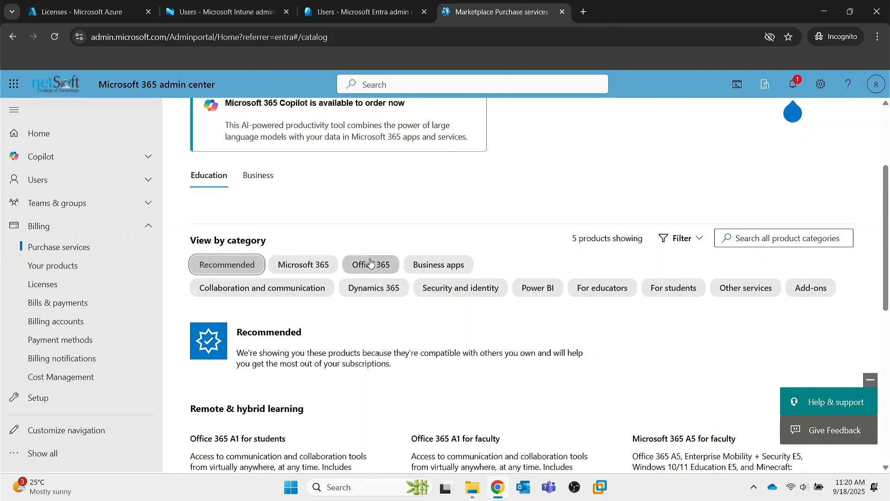
{"action": "left_click", "coordinate": [314, 268]}
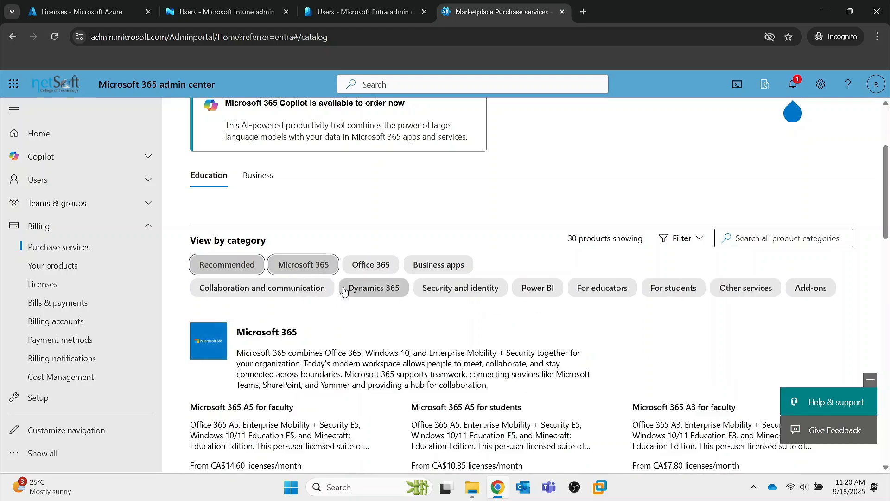
{"action": "scroll", "coordinate": [348, 313], "scroll_direction": "down", "scroll_amount": 4}
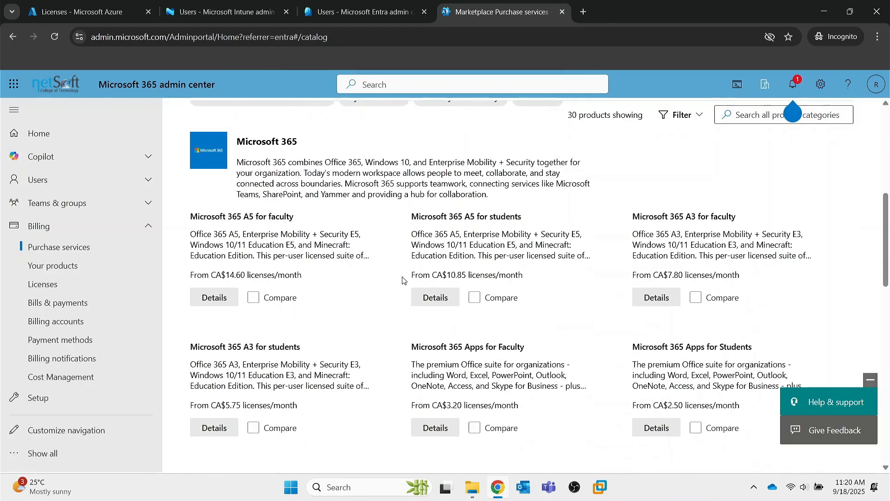
{"action": "scroll", "coordinate": [402, 278], "scroll_direction": "up", "scroll_amount": 5}
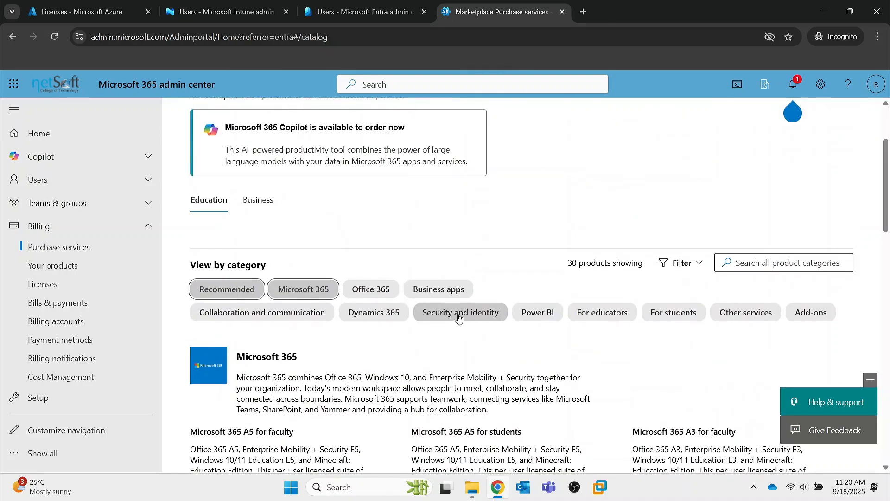
Step: Try adding the Power BI filter, then remove it to show only Microsoft 365 plans
{"action": "left_click", "coordinate": [537, 313]}
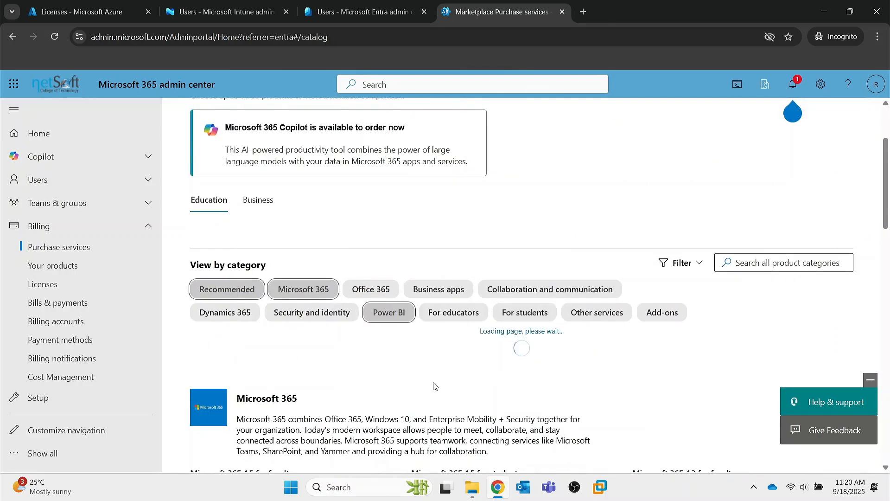
{"action": "scroll", "coordinate": [360, 385], "scroll_direction": "down", "scroll_amount": 3}
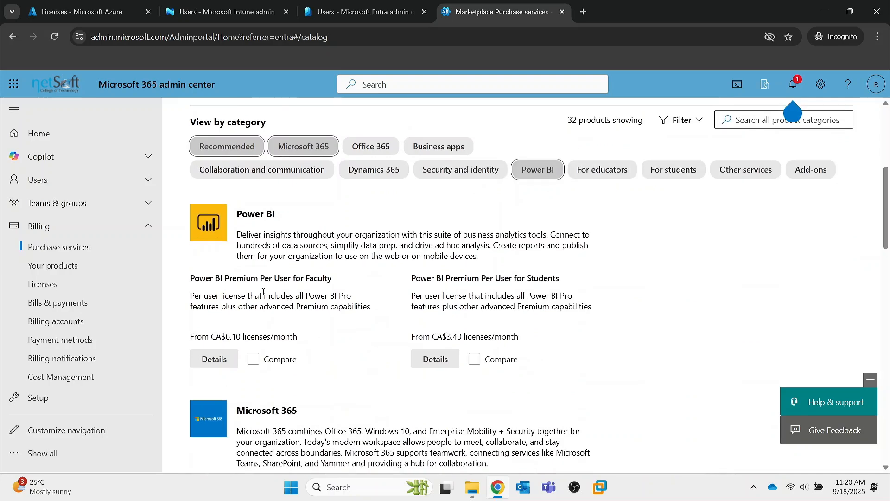
{"action": "scroll", "coordinate": [263, 291], "scroll_direction": "up", "scroll_amount": 4}
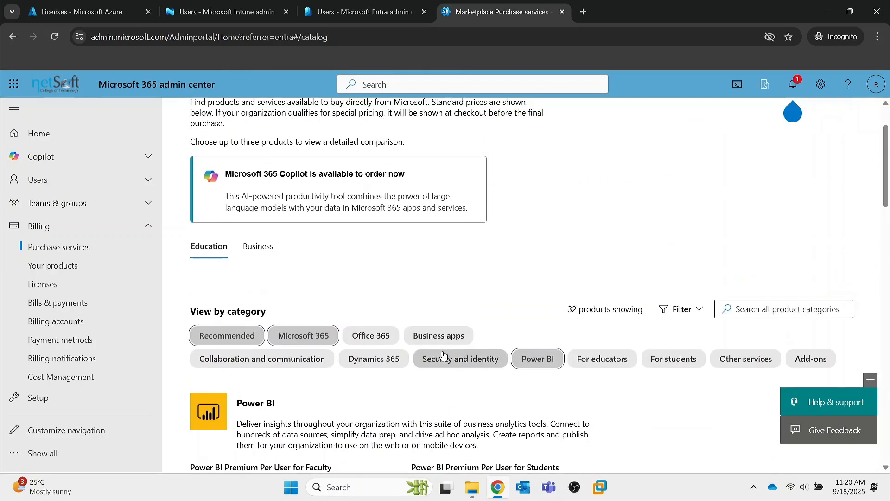
{"action": "scroll", "coordinate": [443, 355], "scroll_direction": "down", "scroll_amount": 3}
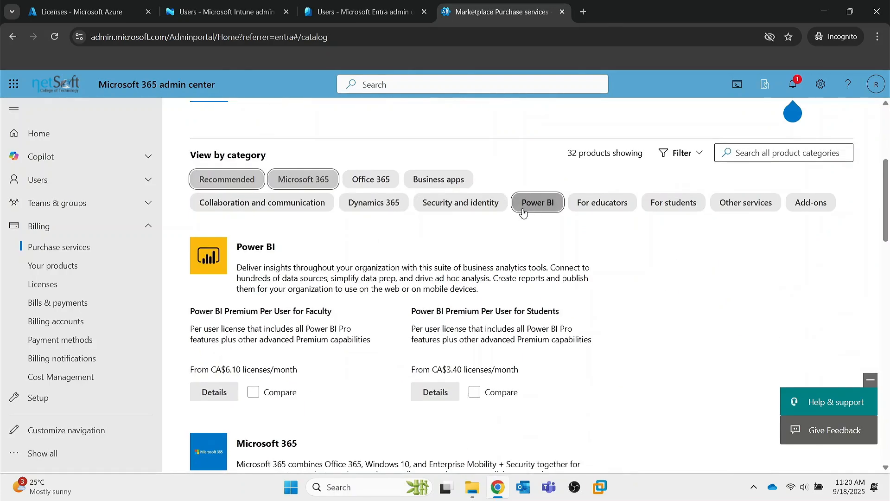
{"action": "left_click", "coordinate": [531, 209]}
{"action": "scroll", "coordinate": [340, 259], "scroll_direction": "down", "scroll_amount": 2}
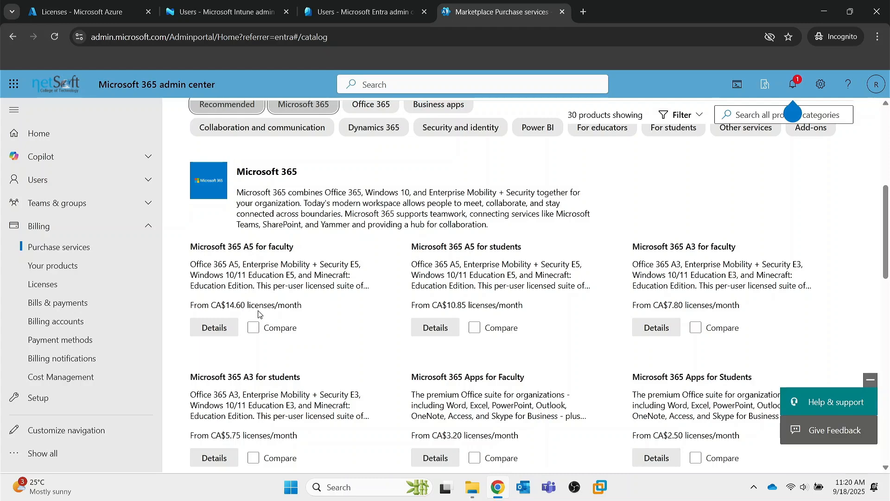
Step: Open the Microsoft 365 A5 for faculty details and set the license quantity up, then back to 1
{"action": "left_click", "coordinate": [222, 332]}
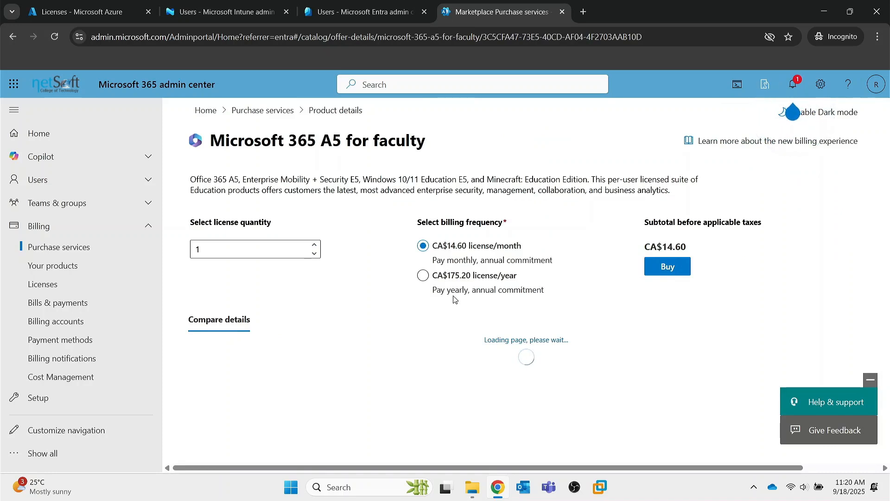
{"action": "left_click", "coordinate": [312, 244]}
{"action": "left_click", "coordinate": [312, 245]}
{"action": "left_click", "coordinate": [312, 244]}
{"action": "left_click", "coordinate": [312, 244]}
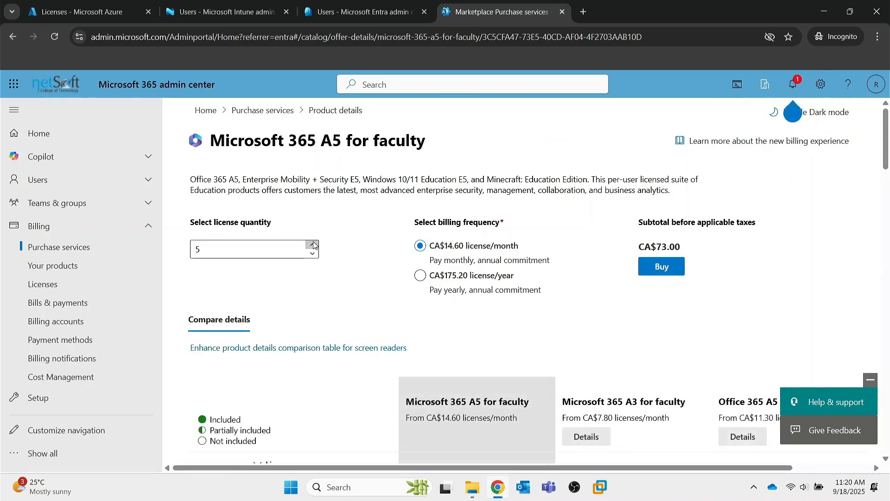
{"action": "left_click", "coordinate": [312, 245]}
{"action": "left_click", "coordinate": [312, 244]}
{"action": "left_click", "coordinate": [312, 254]}
{"action": "left_click", "coordinate": [312, 254]}
{"action": "left_click", "coordinate": [312, 254]}
{"action": "left_click", "coordinate": [312, 254]}
{"action": "left_click", "coordinate": [312, 254]}
{"action": "left_click", "coordinate": [312, 254]}
Step: Review the Compare details table against Microsoft 365 A3 and Office 365 A5
{"action": "scroll", "coordinate": [637, 299], "scroll_direction": "down", "scroll_amount": 3}
{"action": "scroll", "coordinate": [603, 311], "scroll_direction": "down", "scroll_amount": 4}
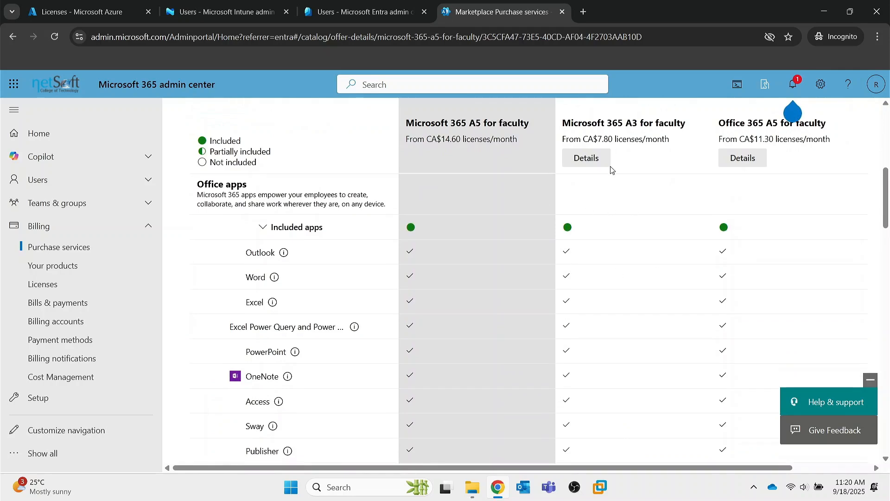
{"action": "scroll", "coordinate": [485, 336], "scroll_direction": "down", "scroll_amount": 4}
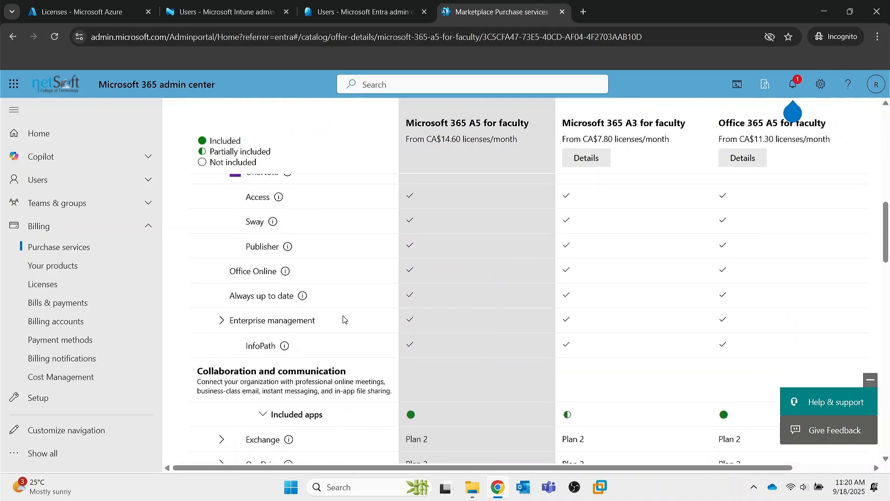
{"action": "scroll", "coordinate": [344, 319], "scroll_direction": "up", "scroll_amount": 3}
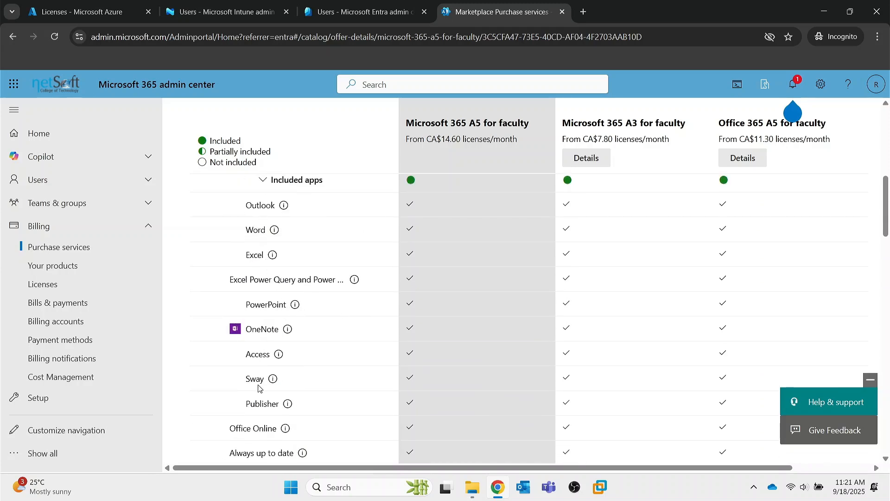
{"action": "scroll", "coordinate": [264, 401], "scroll_direction": "down", "scroll_amount": 6}
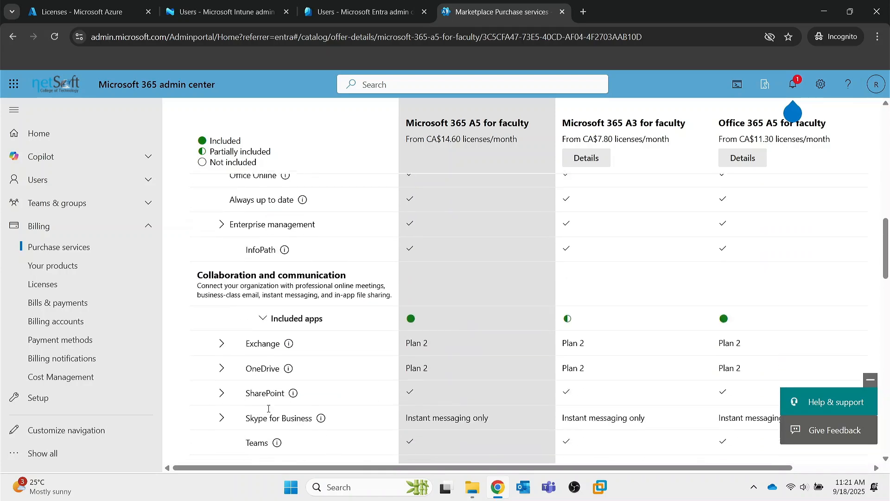
{"action": "scroll", "coordinate": [268, 411], "scroll_direction": "down", "scroll_amount": 15}
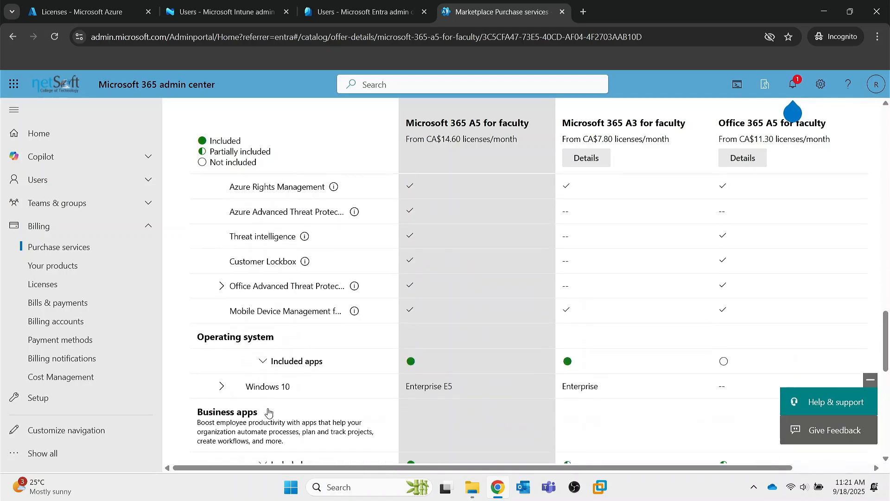
{"action": "scroll", "coordinate": [268, 412], "scroll_direction": "up", "scroll_amount": 10}
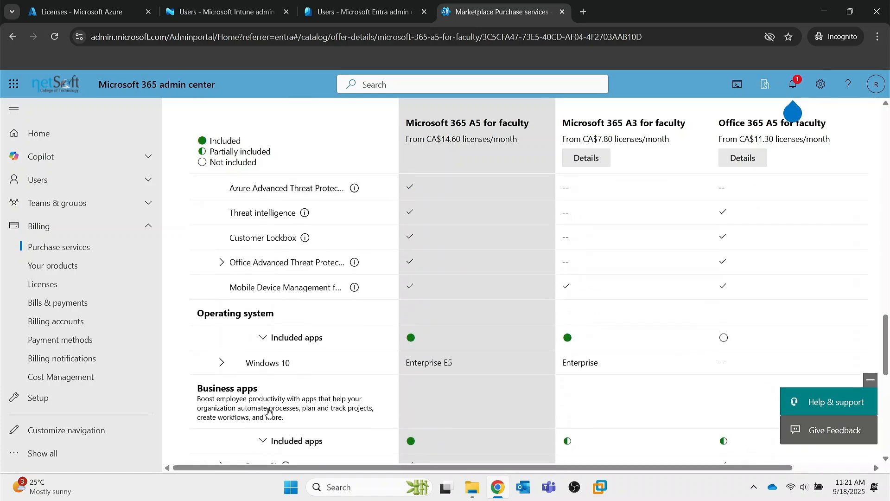
{"action": "scroll", "coordinate": [314, 400], "scroll_direction": "up", "scroll_amount": 5}
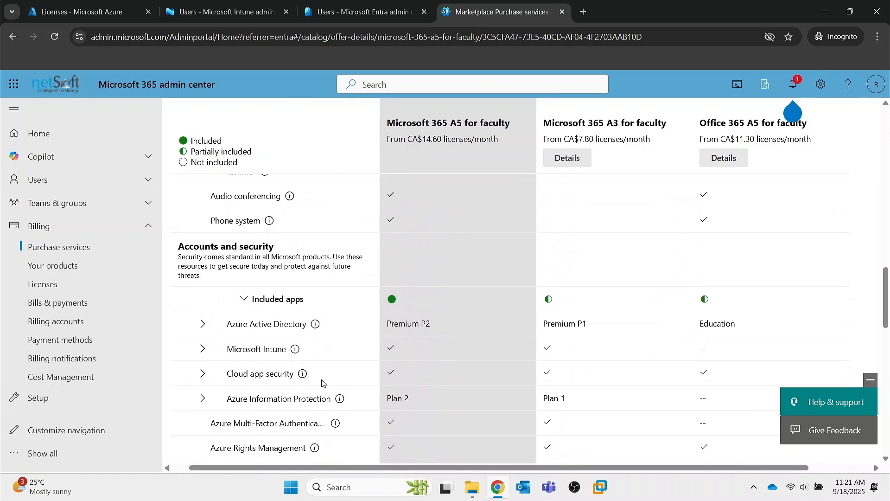
{"action": "mouse_move", "coordinate": [323, 383]}
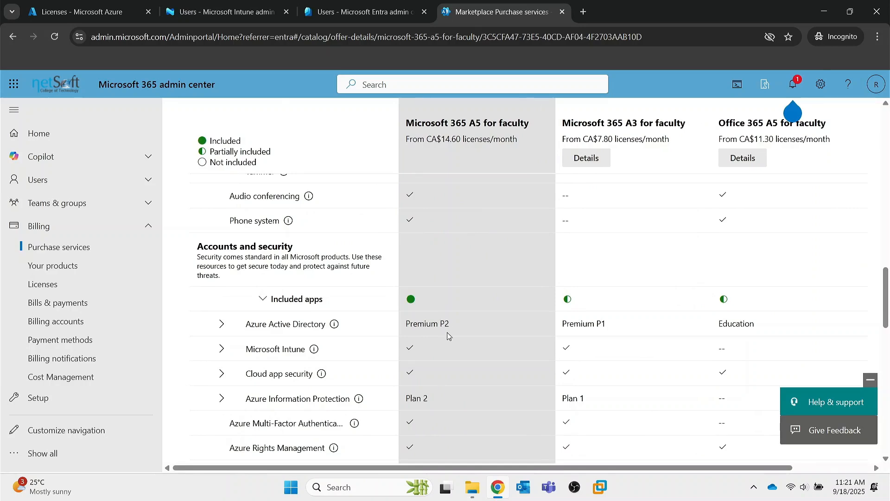
{"action": "scroll", "coordinate": [448, 333], "scroll_direction": "up", "scroll_amount": 15}
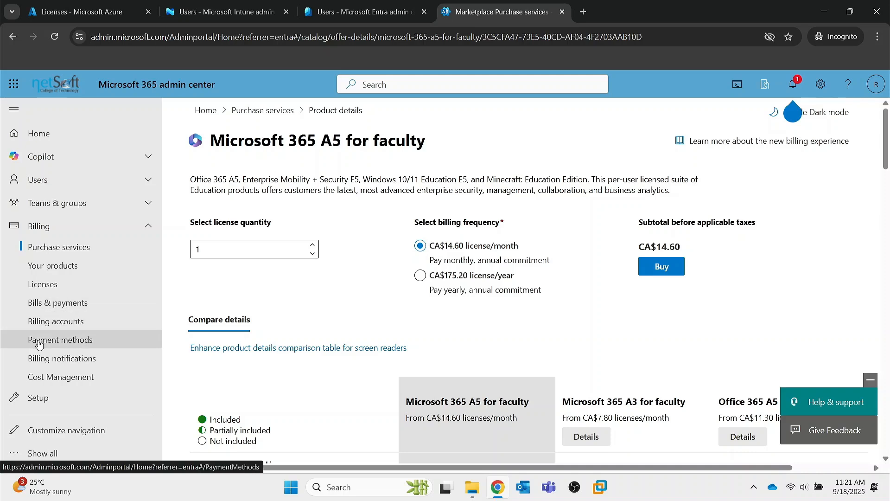
Step: Check Billing > Payment methods, which shows none added, then return to the home dashboard
{"action": "left_click", "coordinate": [59, 344]}
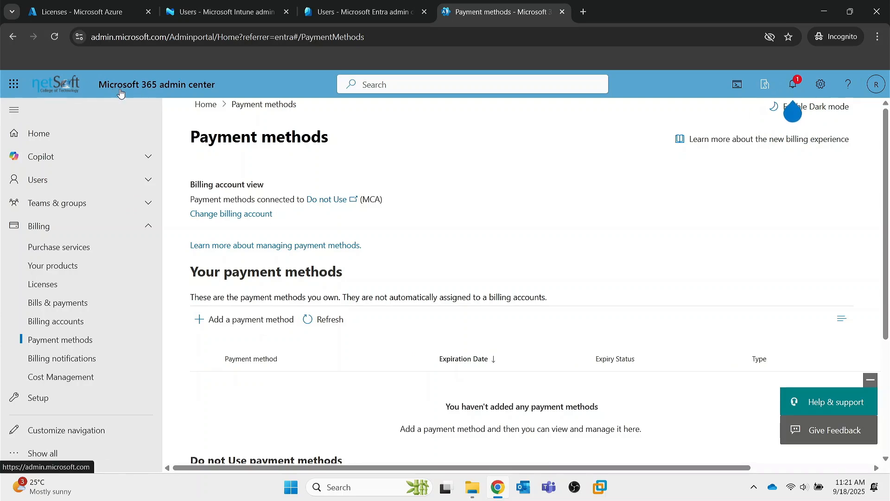
{"action": "left_click", "coordinate": [149, 86]}
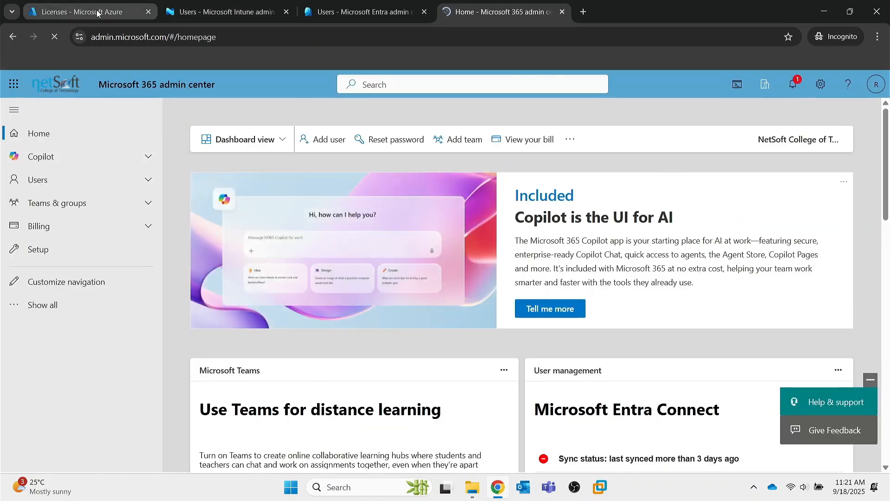
Step: Go from the Azure Licenses products list to the Azure portal Home page
{"action": "left_click", "coordinate": [97, 13]}
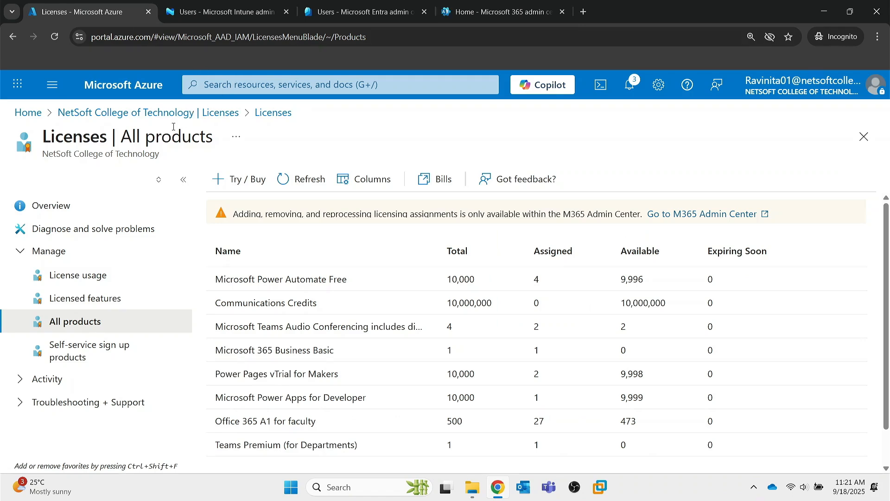
{"action": "left_click", "coordinate": [123, 85]}
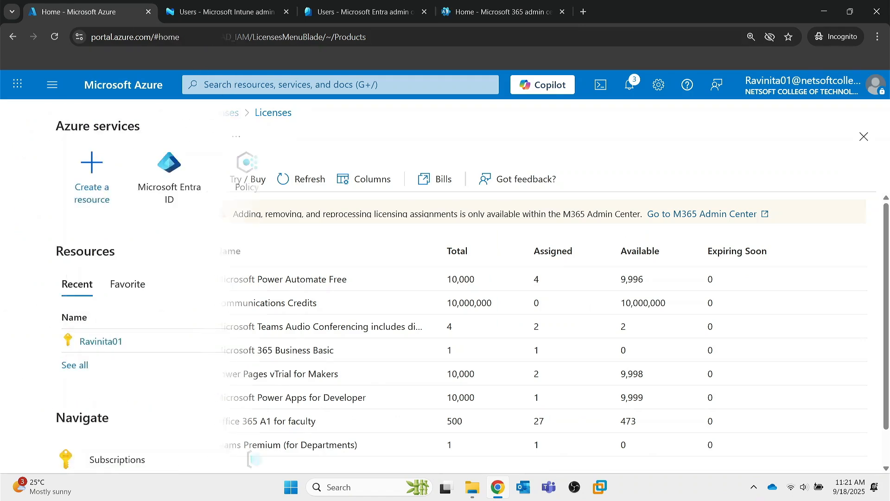
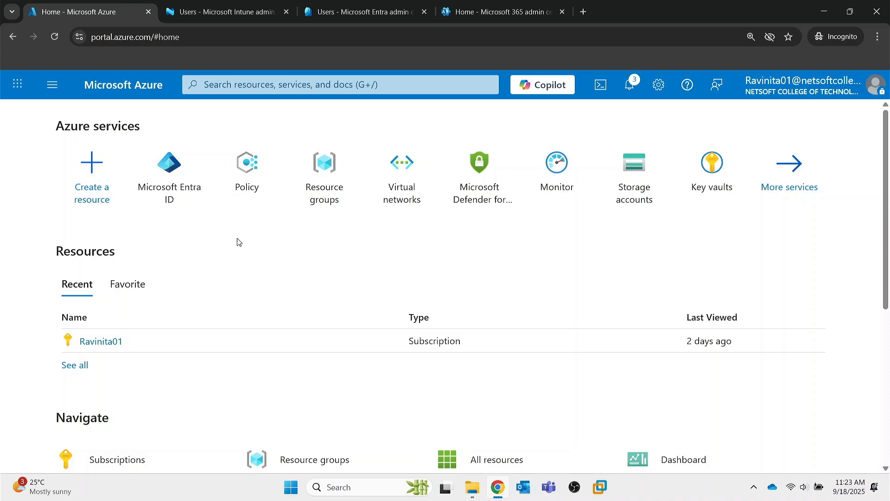
Step: From Microsoft Entra ID's Users list, start a New user > Invite external user form
{"action": "left_click", "coordinate": [177, 178]}
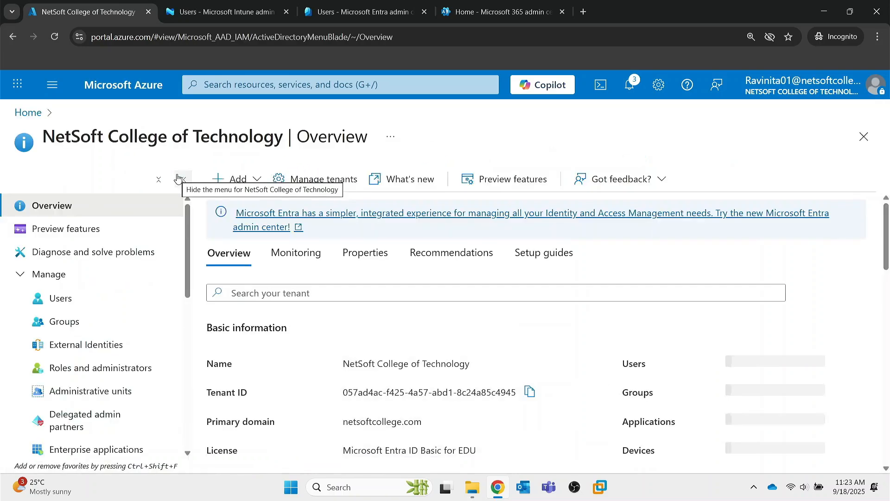
{"action": "left_click", "coordinate": [69, 301]}
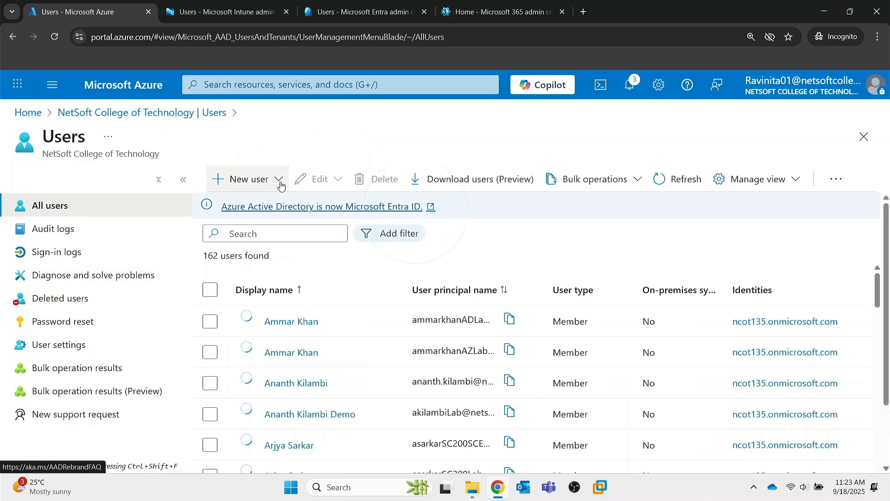
{"action": "left_click", "coordinate": [279, 180]}
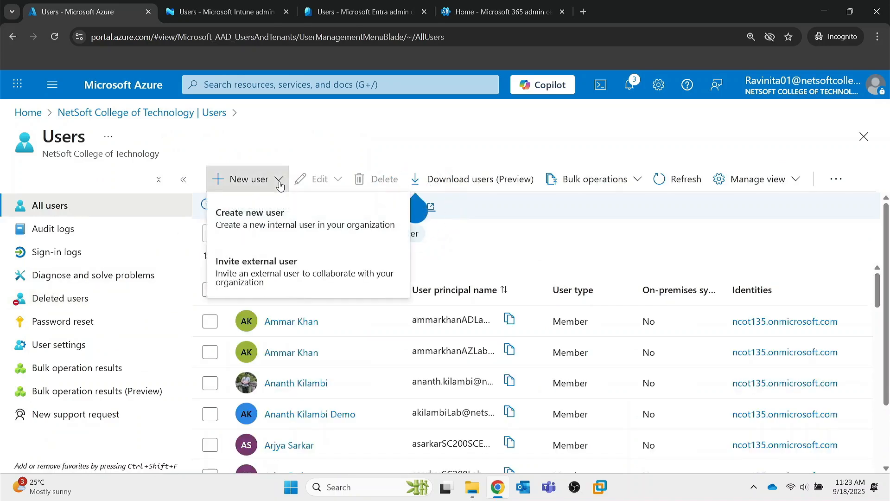
{"action": "left_click", "coordinate": [248, 270]}
Step: Leave the guest e-mail and invitation message empty and advance the invite to Properties
{"action": "left_click", "coordinate": [235, 292]}
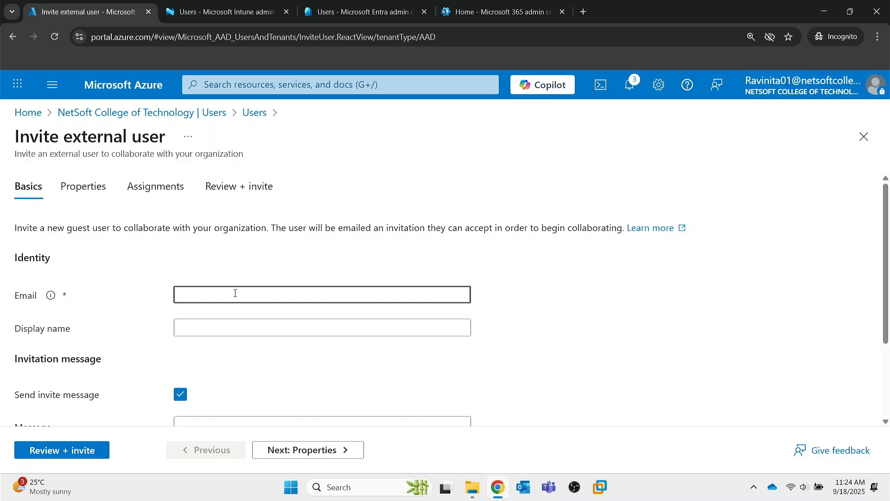
{"action": "scroll", "coordinate": [211, 326], "scroll_direction": "down", "scroll_amount": 2}
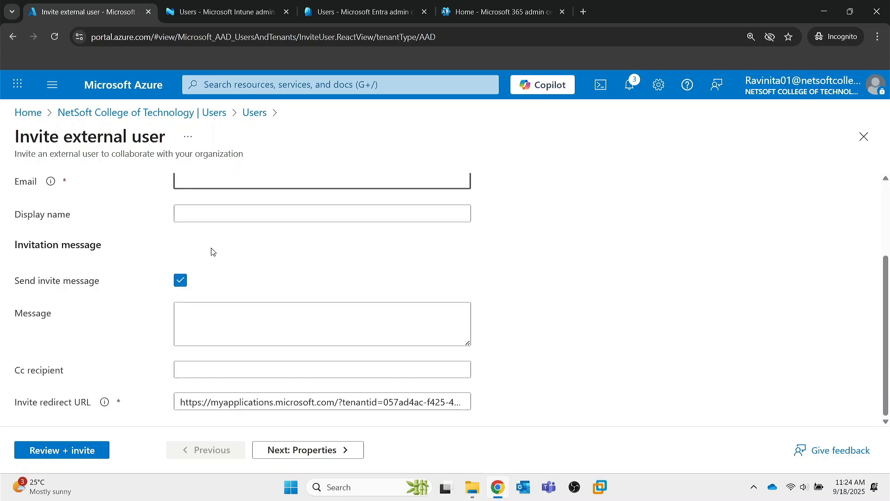
{"action": "left_click", "coordinate": [209, 322]}
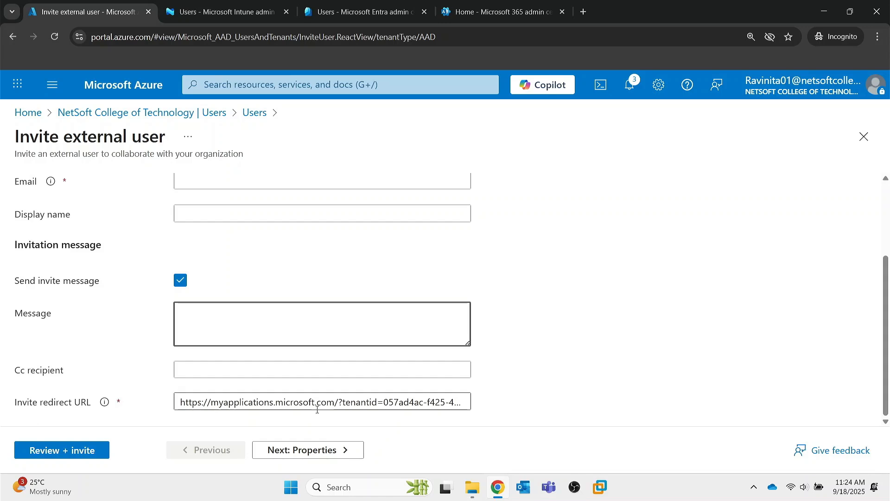
{"action": "scroll", "coordinate": [317, 410], "scroll_direction": "up", "scroll_amount": 3}
{"action": "left_click", "coordinate": [305, 449]}
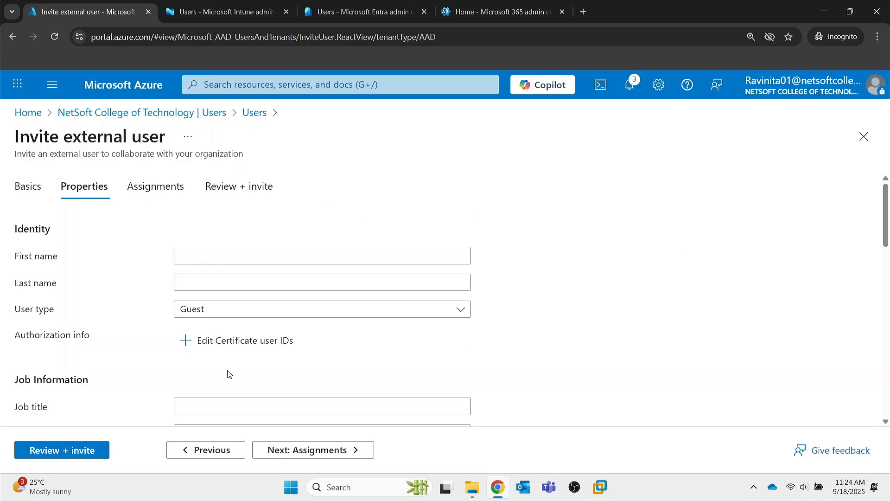
Step: Step through Assignments, Properties, Review + invite and Basics, then close the unsent invitation
{"action": "scroll", "coordinate": [228, 374], "scroll_direction": "down", "scroll_amount": 10}
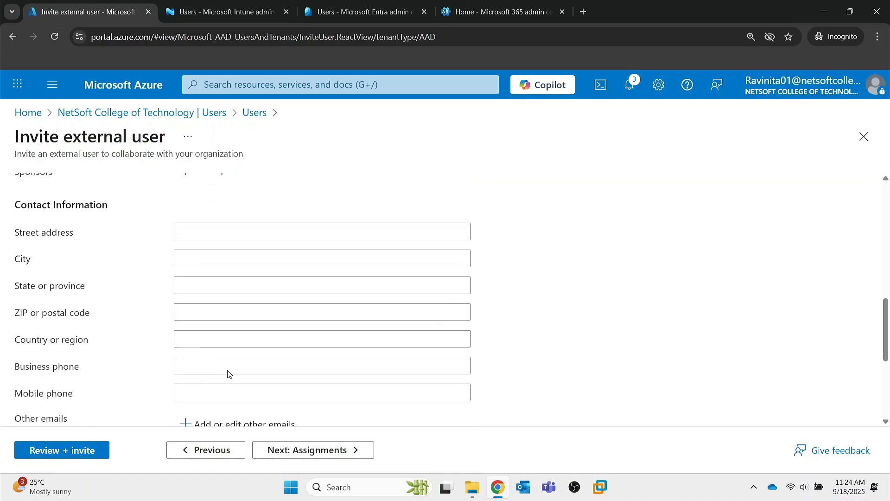
{"action": "left_click", "coordinate": [294, 449]}
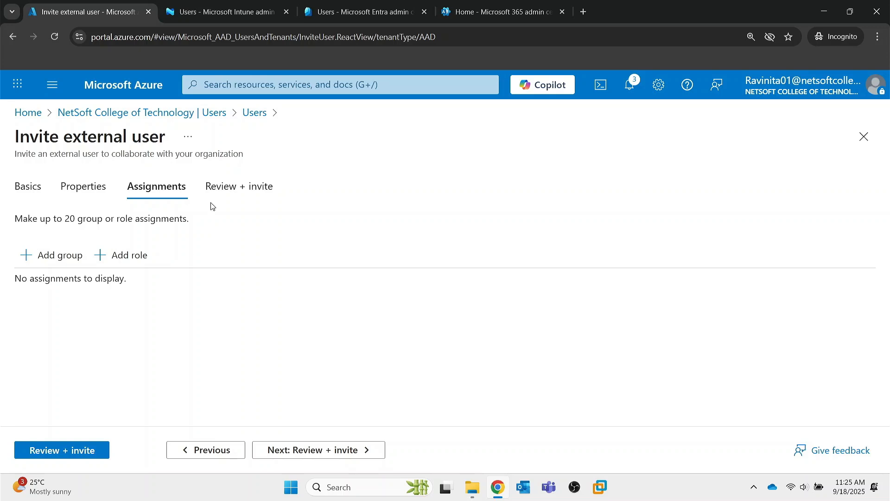
{"action": "left_click", "coordinate": [74, 191]}
{"action": "left_click", "coordinate": [244, 185]}
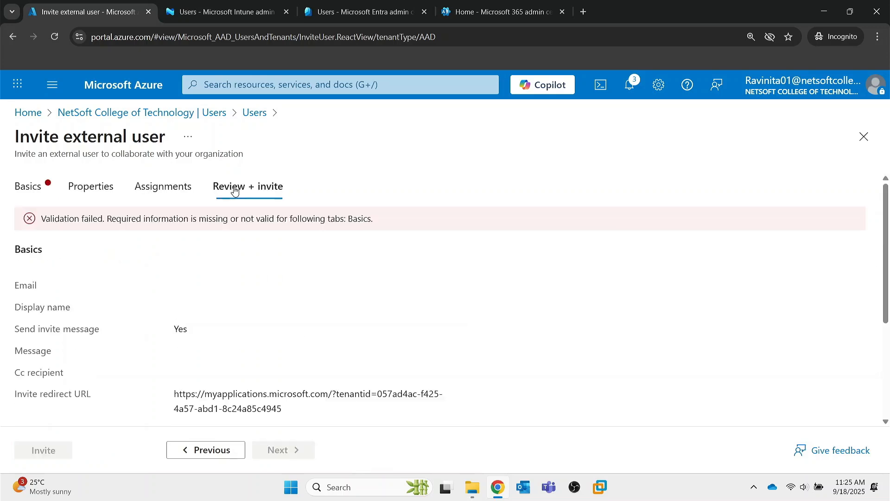
{"action": "left_click", "coordinate": [36, 195]}
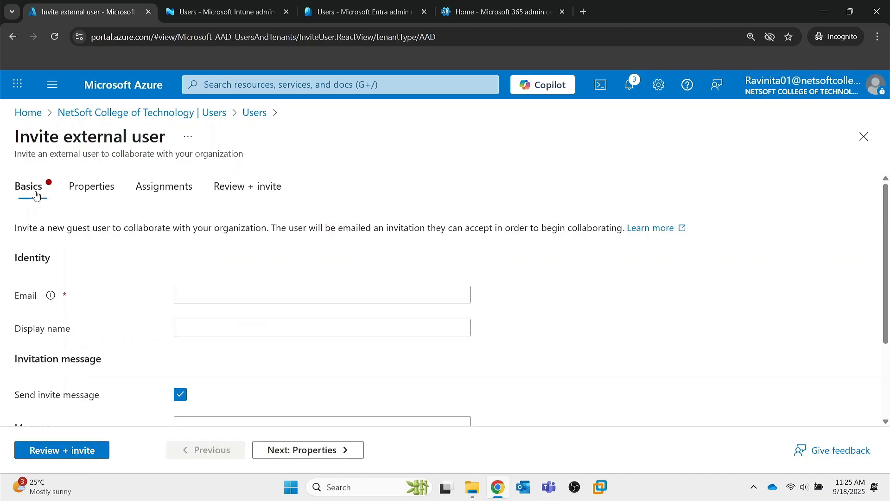
{"action": "left_click", "coordinate": [63, 451]}
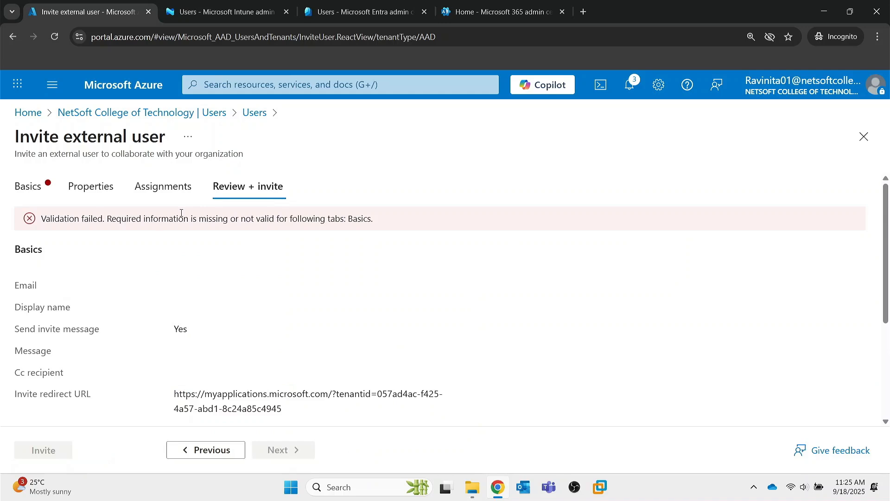
{"action": "left_click", "coordinate": [864, 136]}
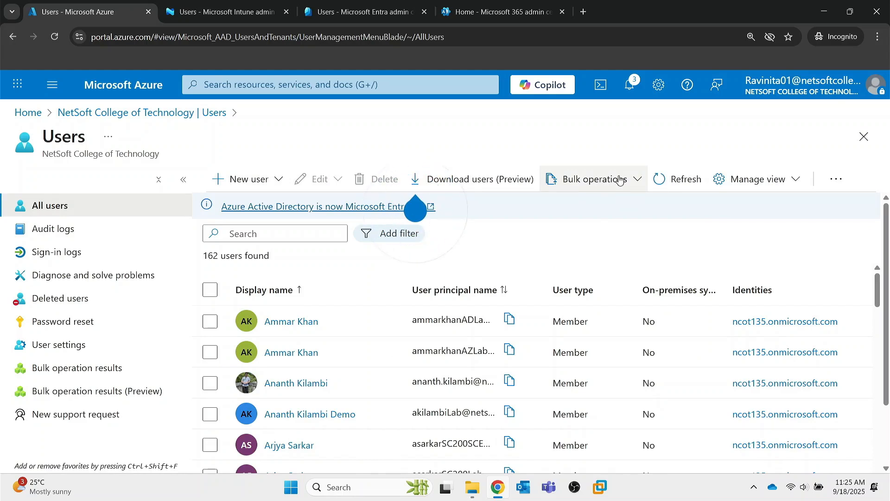
{"action": "left_click", "coordinate": [598, 180]}
{"action": "left_click", "coordinate": [583, 261]}
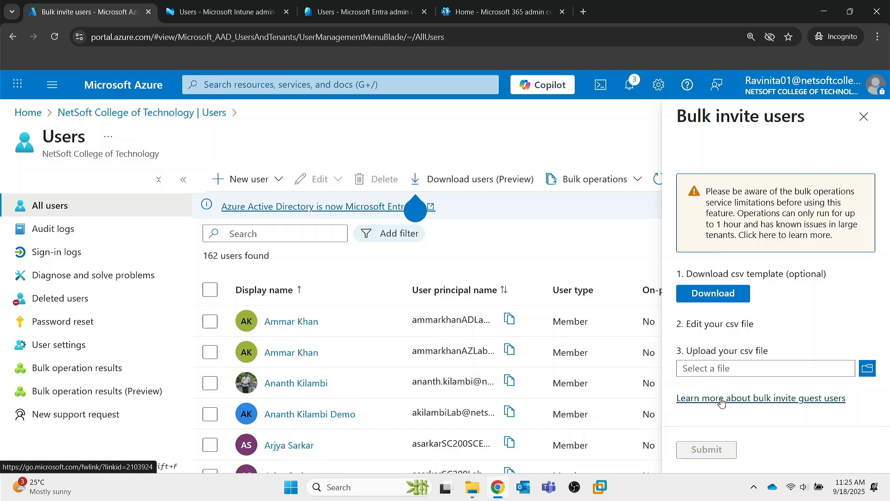
{"action": "left_click", "coordinate": [863, 117]}
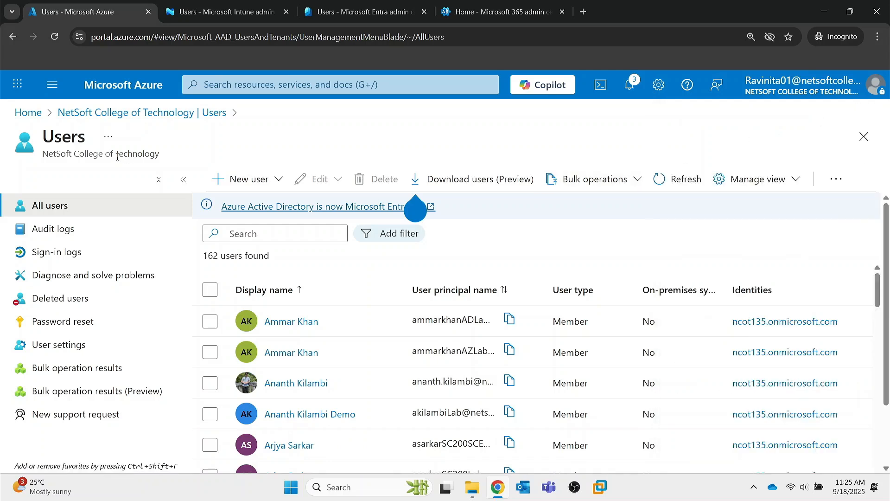
Step: Return to the NetSoft College of Technology tenant overview via the breadcrumb
{"action": "left_click", "coordinate": [119, 115]}
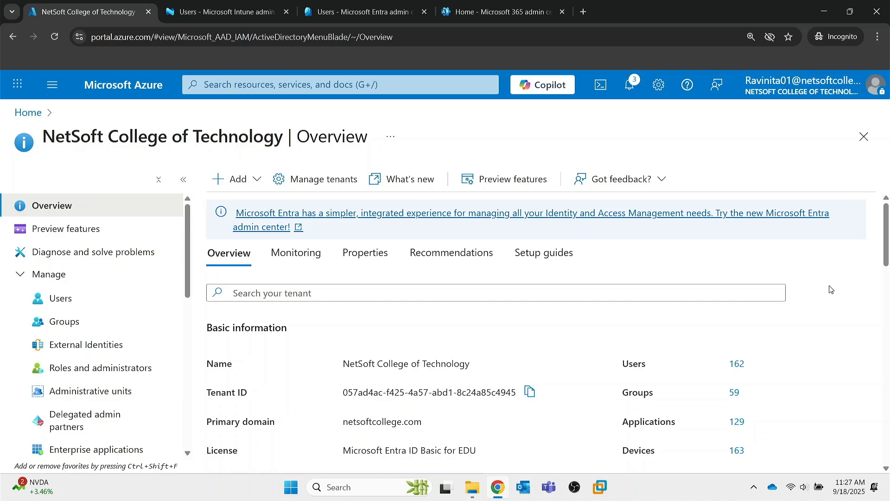
Step: In Users > Password reset, try None and Selected, then keep self-service reset enabled for All
{"action": "left_click", "coordinate": [70, 302]}
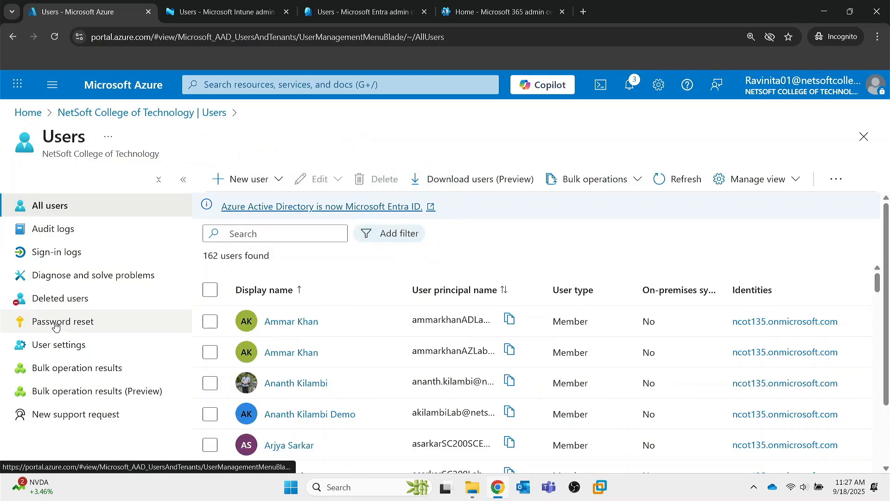
{"action": "left_click", "coordinate": [77, 323]}
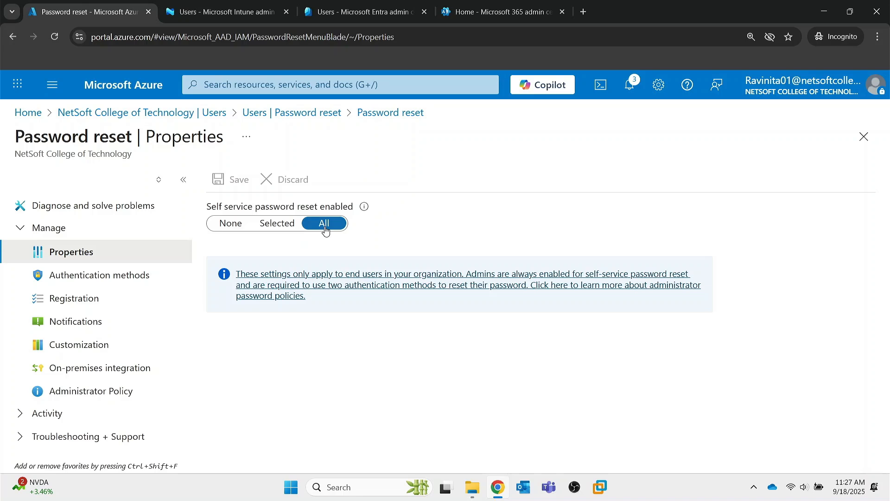
{"action": "left_click", "coordinate": [235, 225]}
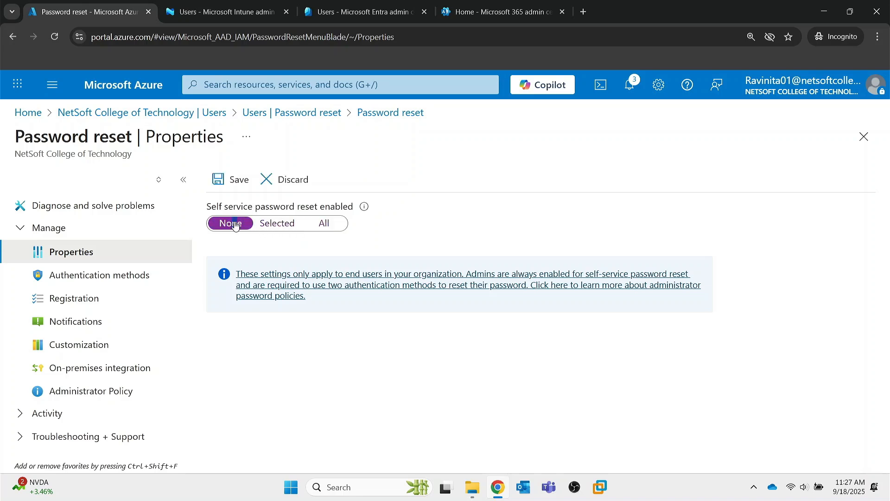
{"action": "left_click", "coordinate": [277, 227]}
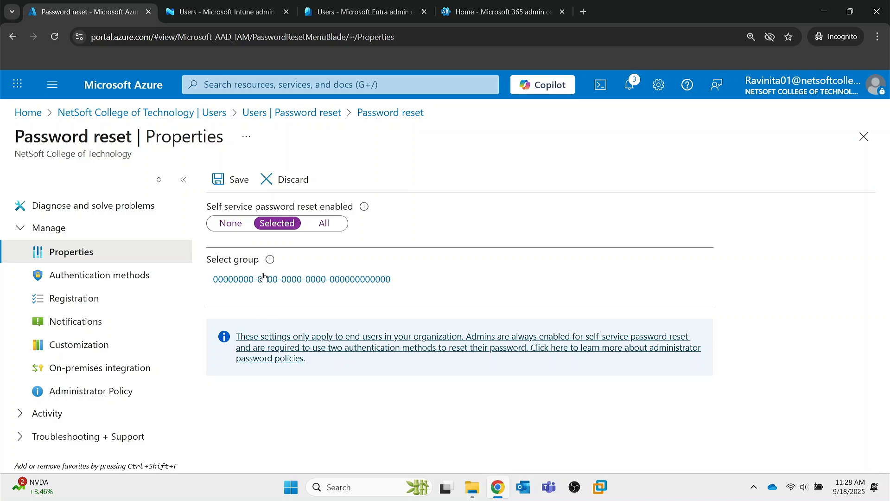
{"action": "left_click", "coordinate": [261, 281]}
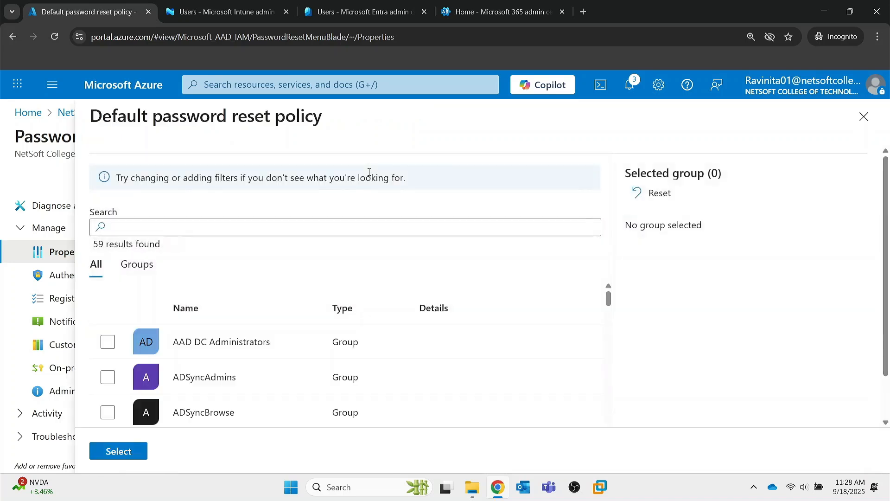
{"action": "left_click", "coordinate": [863, 116]}
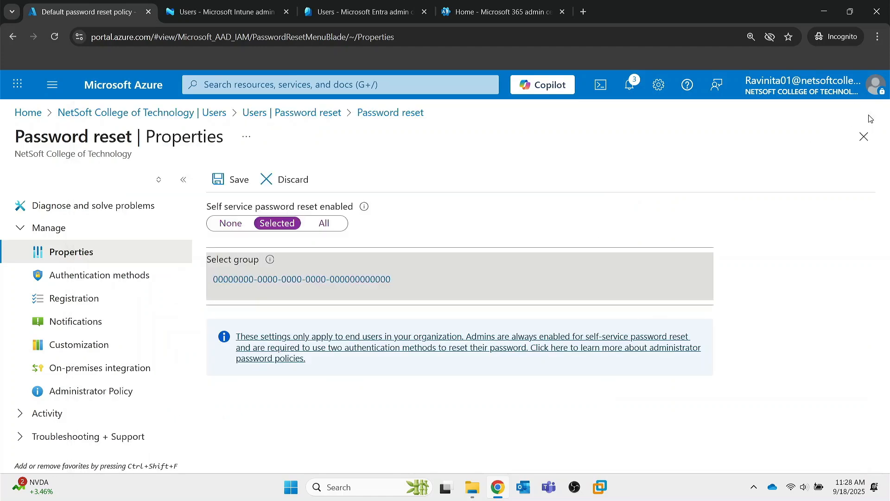
{"action": "left_click", "coordinate": [321, 224]}
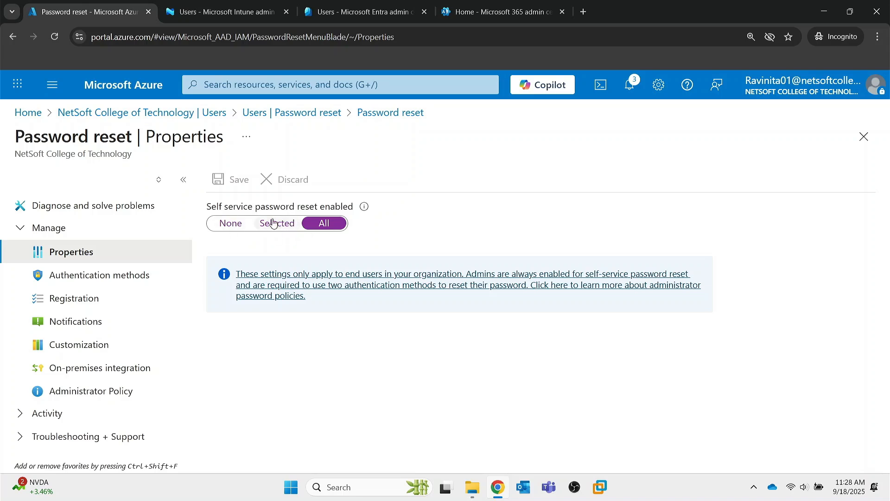
{"action": "left_click", "coordinate": [76, 278]}
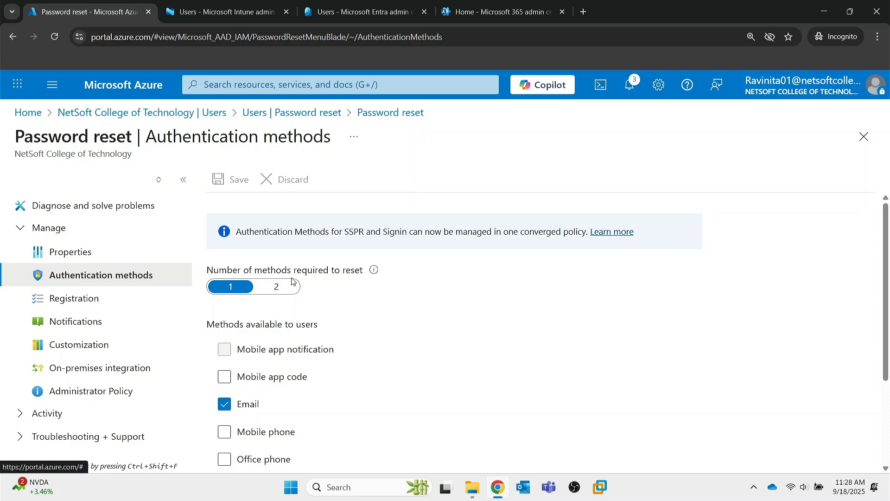
Step: Require 2 reset methods and enable mobile app notification, app code, mobile phone, office phone and security questions
{"action": "left_click", "coordinate": [269, 288]}
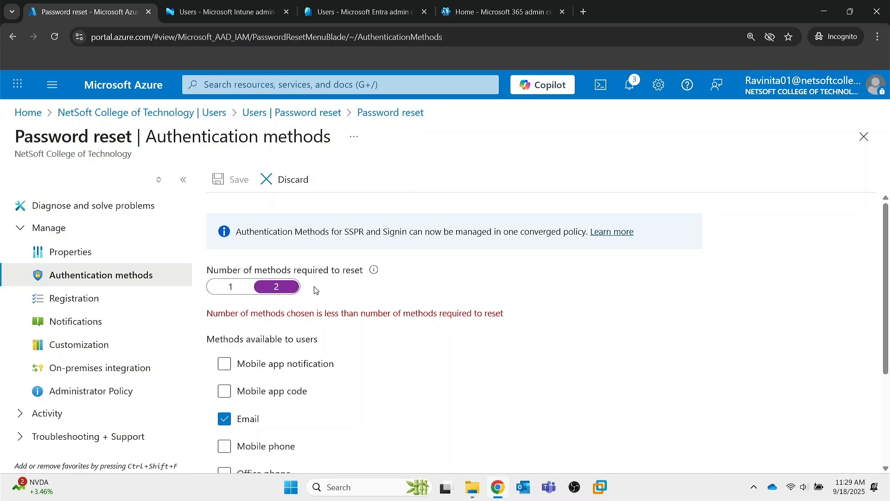
{"action": "scroll", "coordinate": [380, 294], "scroll_direction": "down", "scroll_amount": 2}
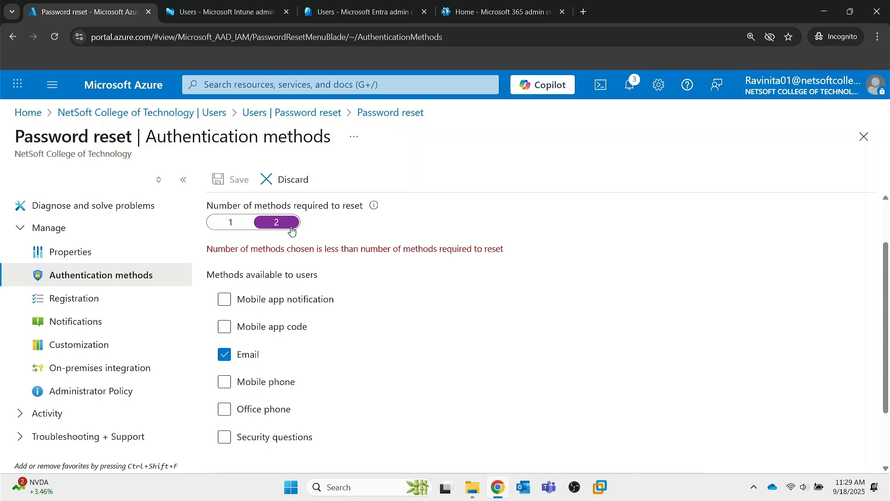
{"action": "scroll", "coordinate": [274, 319], "scroll_direction": "down", "scroll_amount": 1}
{"action": "left_click", "coordinate": [237, 257]}
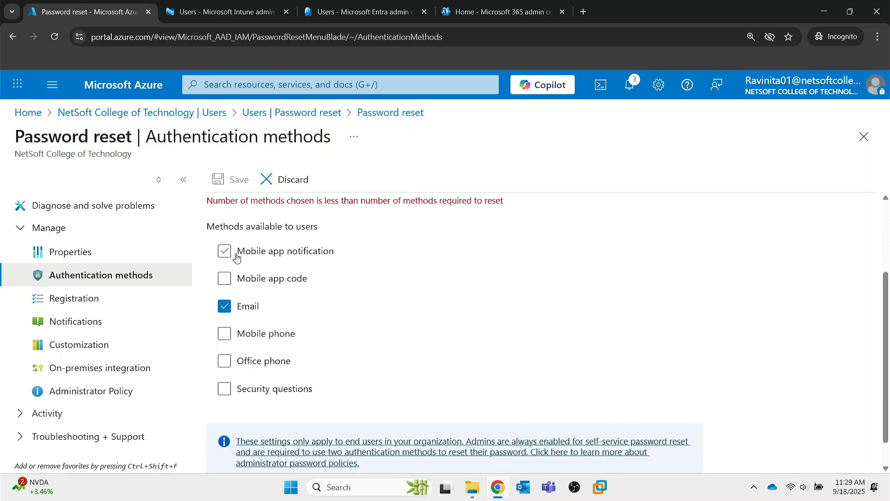
{"action": "left_click", "coordinate": [225, 264]}
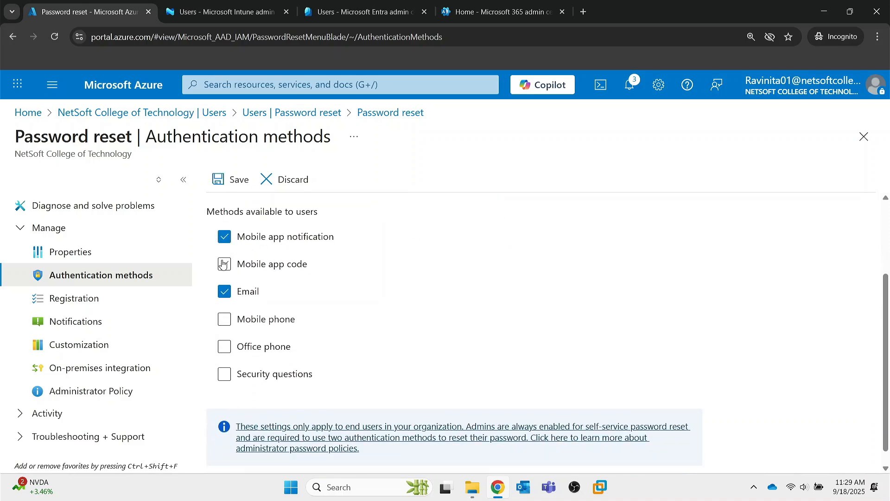
{"action": "left_click", "coordinate": [224, 318]}
{"action": "left_click", "coordinate": [224, 348]}
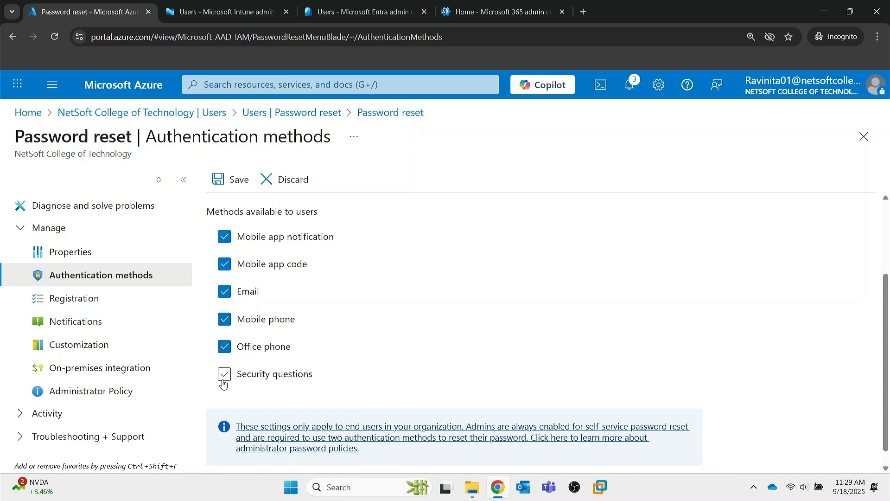
{"action": "left_click", "coordinate": [225, 376]}
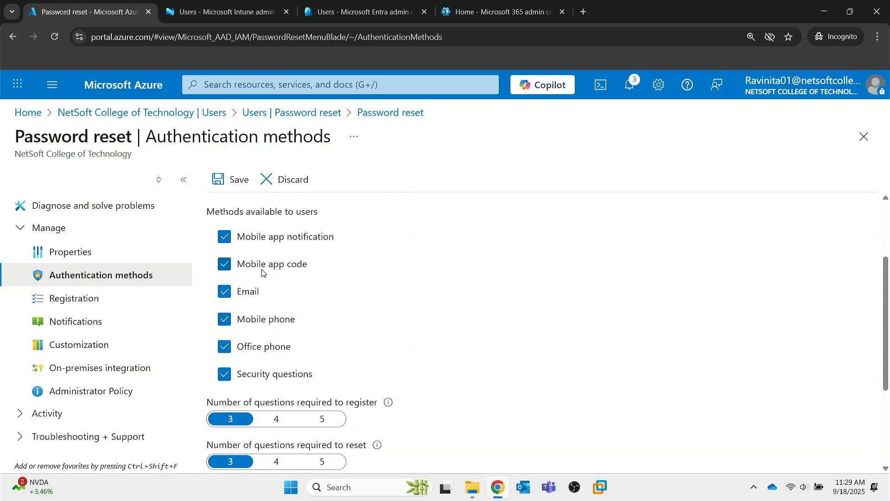
{"action": "scroll", "coordinate": [251, 345], "scroll_direction": "up", "scroll_amount": 2}
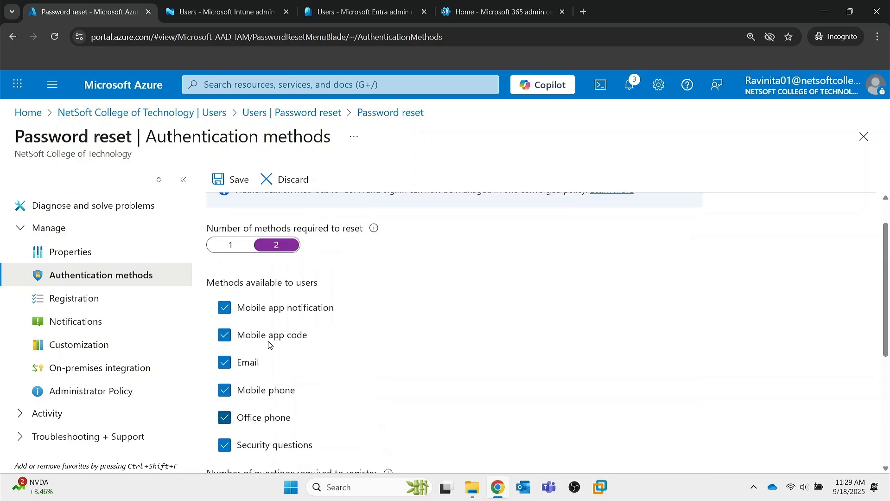
{"action": "scroll", "coordinate": [275, 239], "scroll_direction": "down", "scroll_amount": 2}
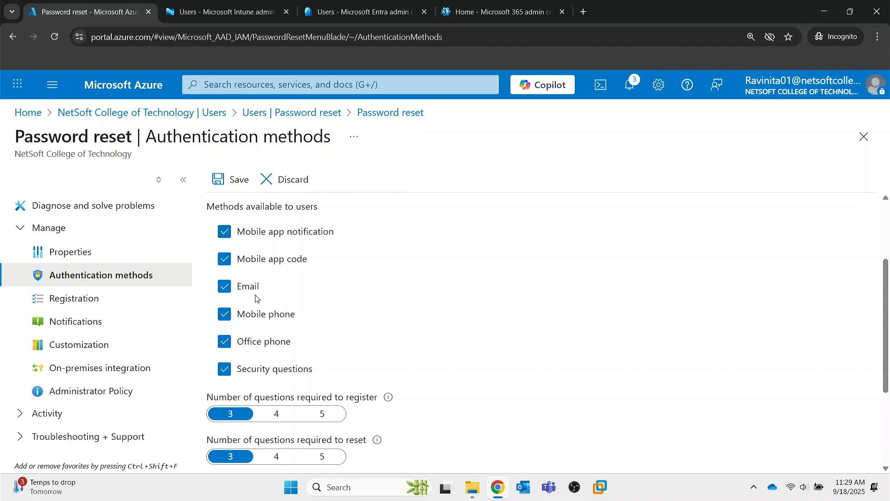
{"action": "scroll", "coordinate": [263, 298], "scroll_direction": "down", "scroll_amount": 2}
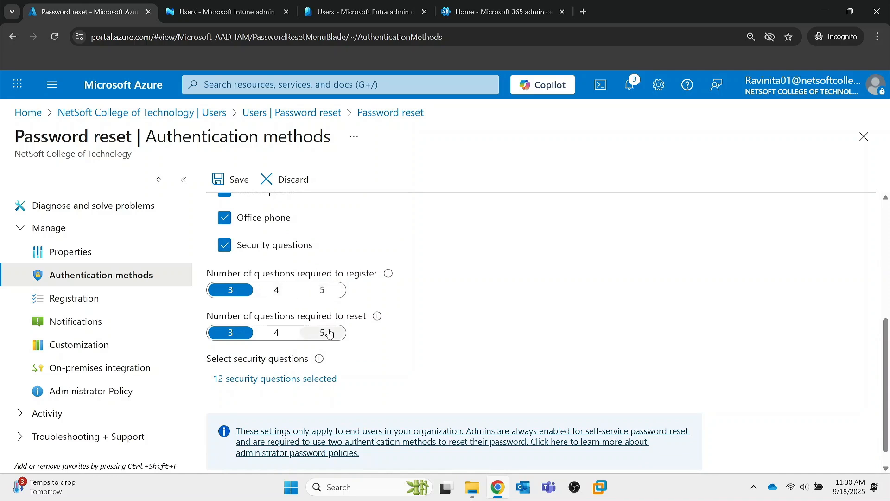
{"action": "scroll", "coordinate": [328, 333], "scroll_direction": "down", "scroll_amount": 1}
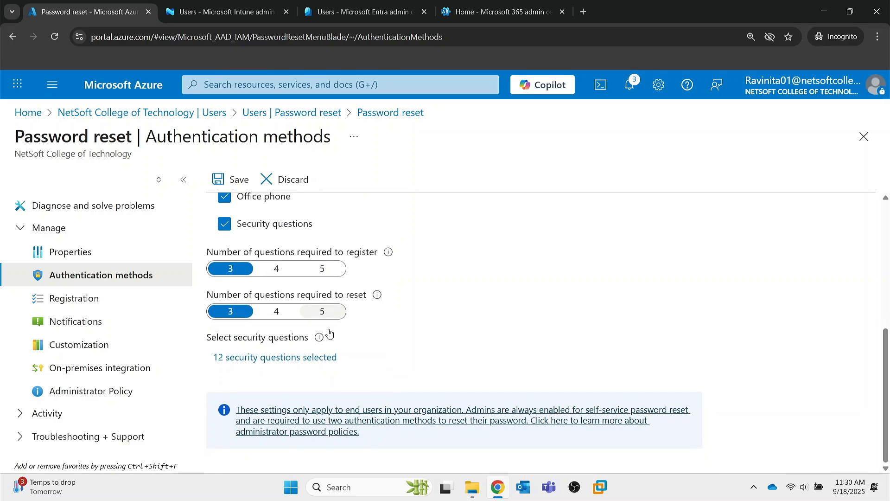
{"action": "left_click", "coordinate": [249, 358]}
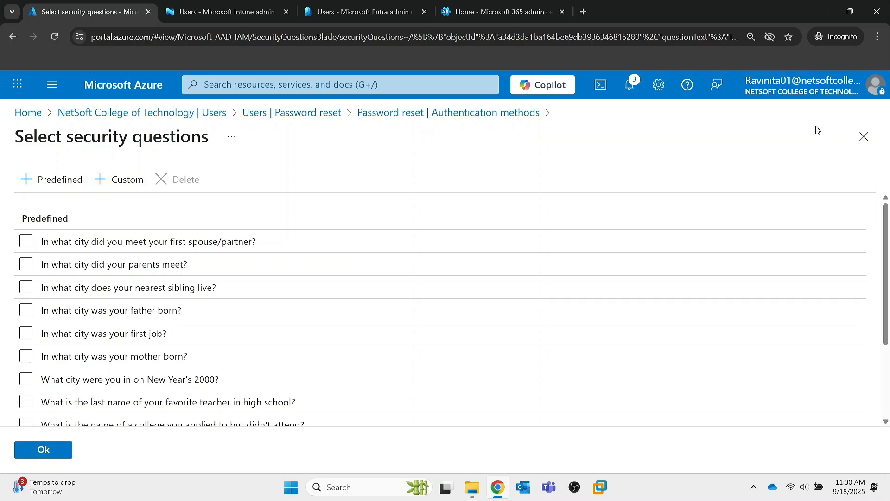
{"action": "left_click", "coordinate": [863, 142]}
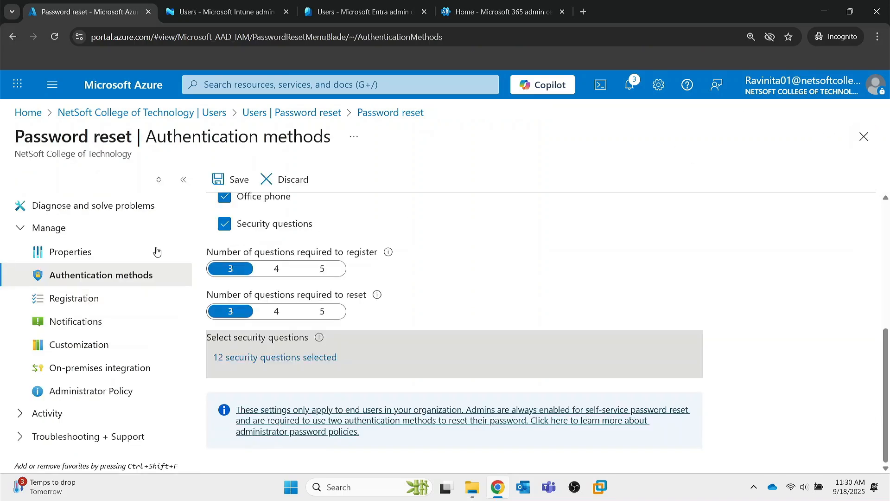
Step: Discard the method edits, then toggle registration off and back on, keeping 180-day re-confirmation
{"action": "left_click", "coordinate": [68, 307]}
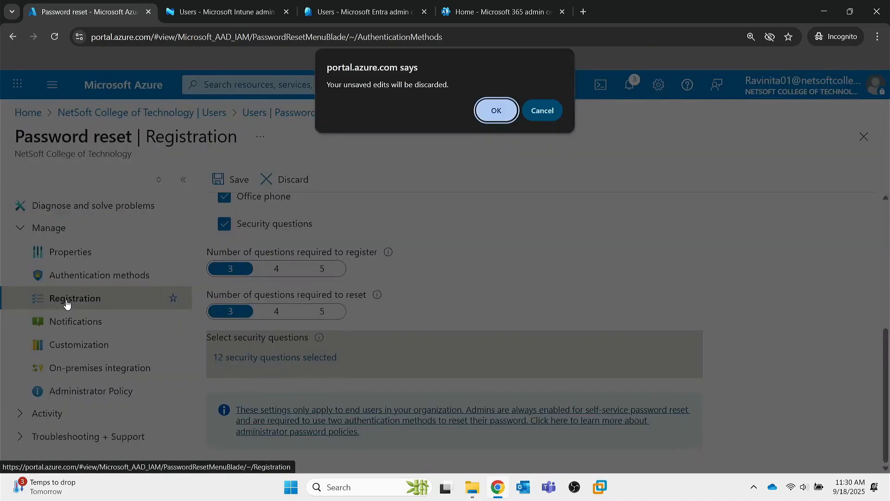
{"action": "left_click", "coordinate": [493, 116]}
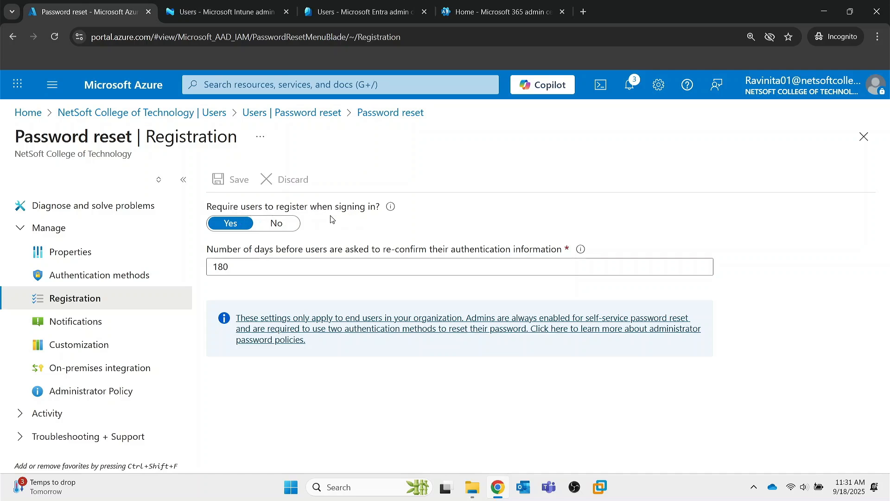
{"action": "left_click", "coordinate": [288, 232]}
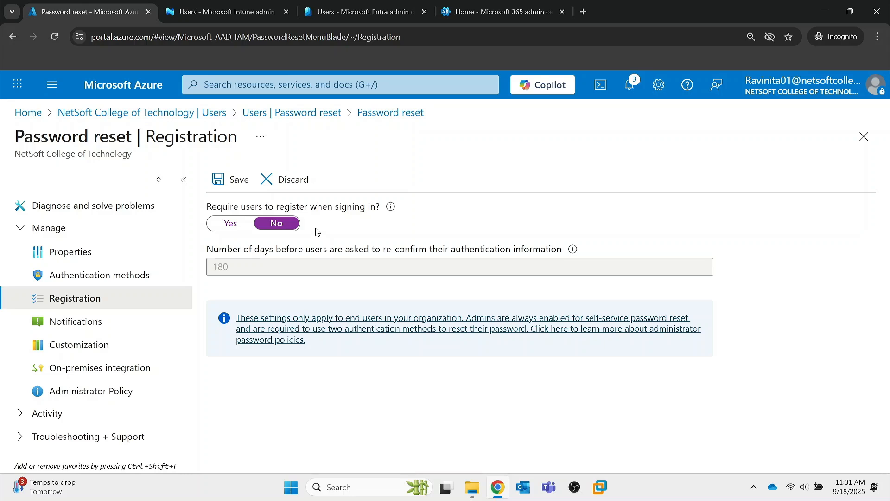
{"action": "left_click", "coordinate": [232, 223]}
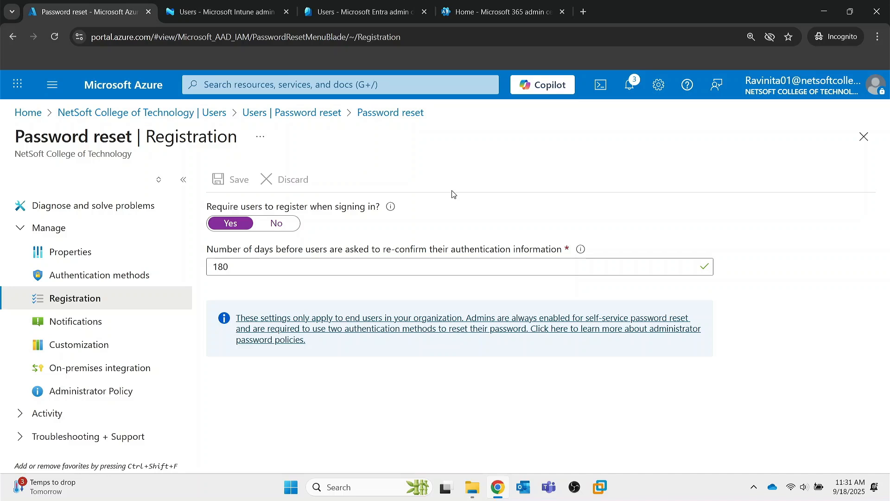
{"action": "left_click", "coordinate": [317, 275]}
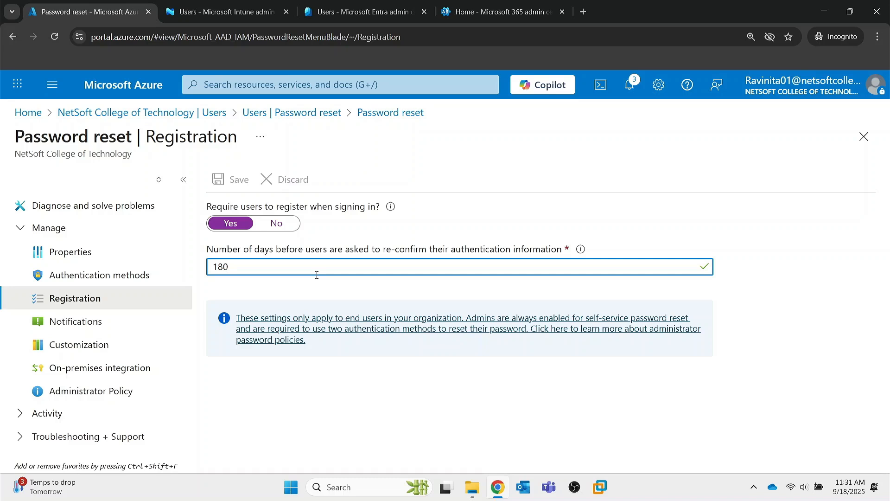
{"action": "left_click", "coordinate": [72, 321]}
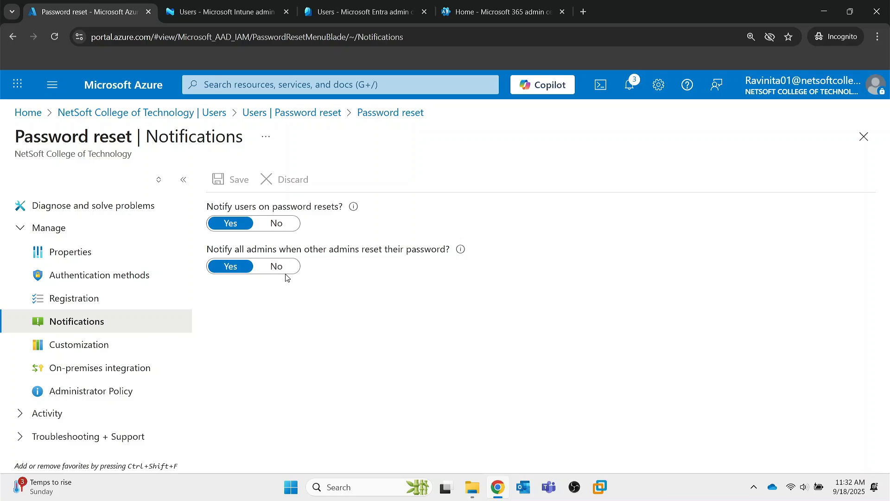
Step: Open the Customization page, where the custom helpdesk link is off and empty
{"action": "left_click", "coordinate": [84, 352]}
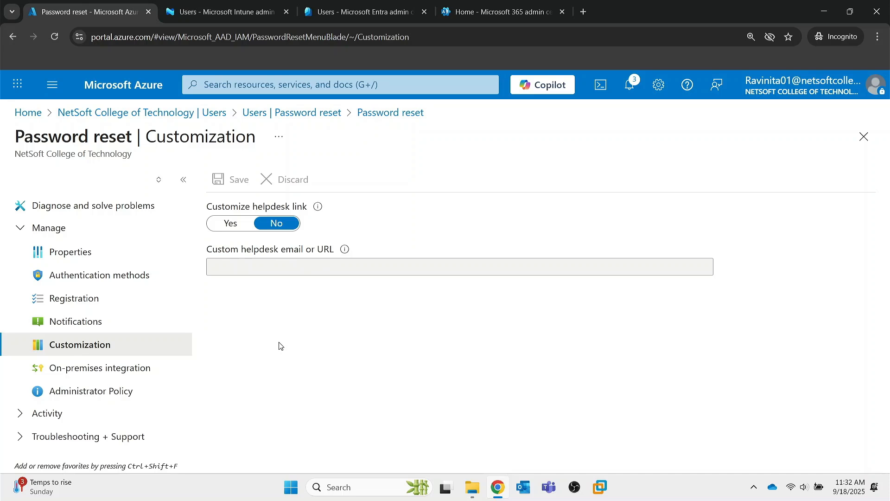
Step: Open On-premises integration, which reports a 401 insufficient-privileges error
{"action": "left_click", "coordinate": [91, 367]}
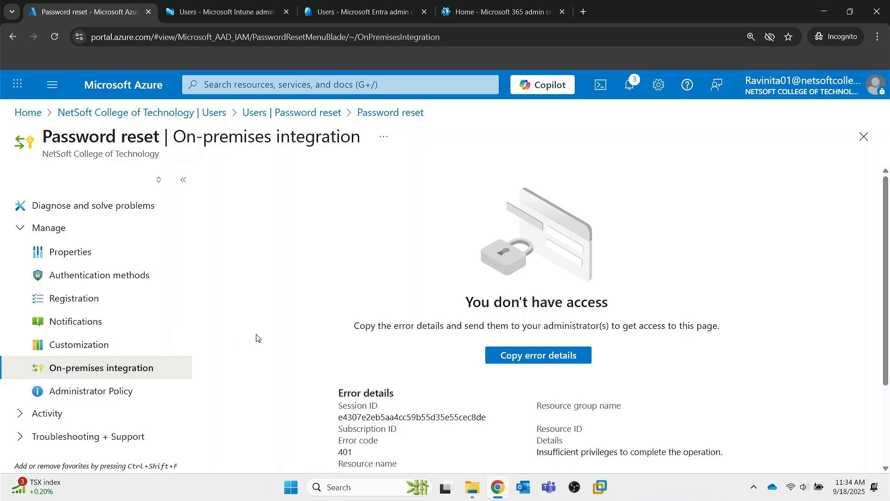
Step: Expand Troubleshooting + Support, then head back to the NetSoft College of Technology overview
{"action": "scroll", "coordinate": [206, 397], "scroll_direction": "down", "scroll_amount": 2}
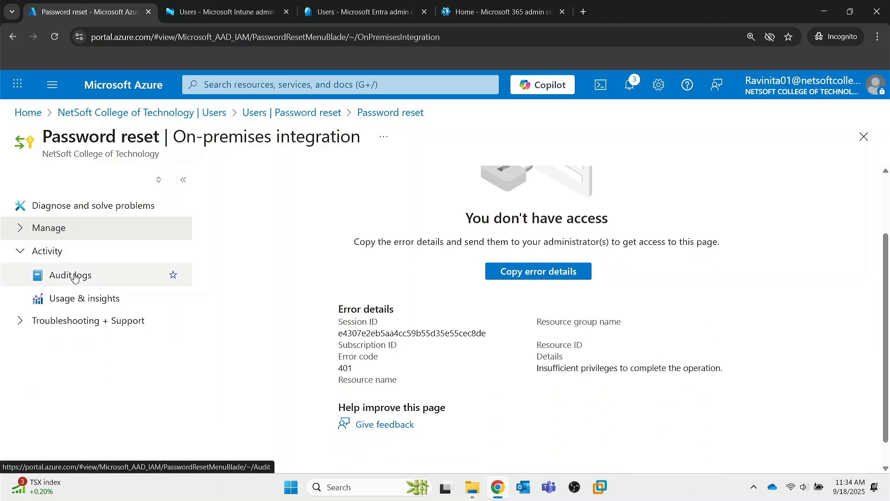
{"action": "left_click", "coordinate": [40, 323]}
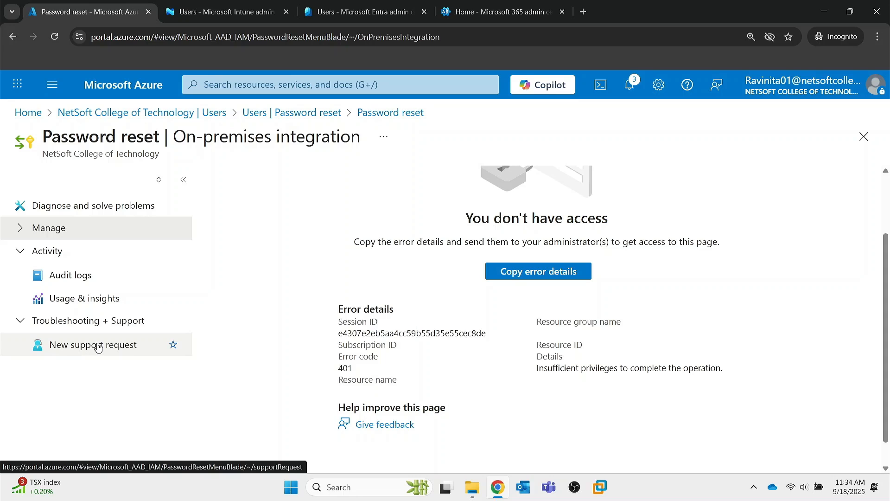
{"action": "left_click", "coordinate": [132, 113]}
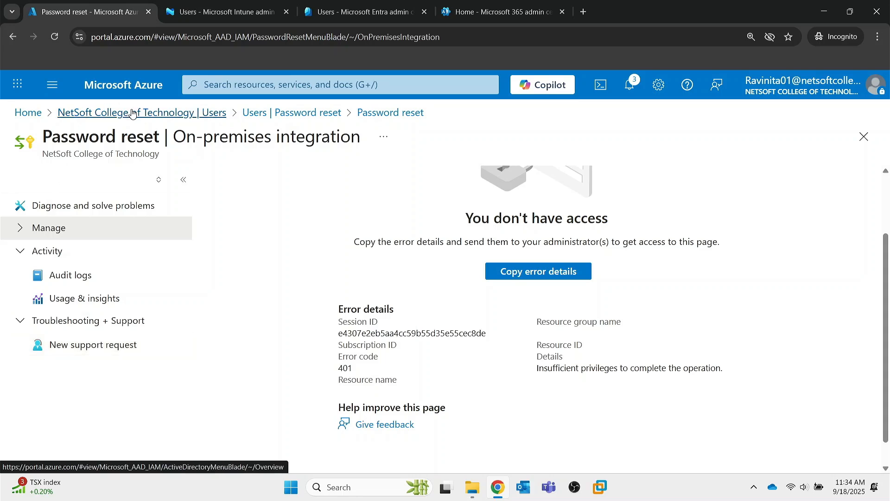